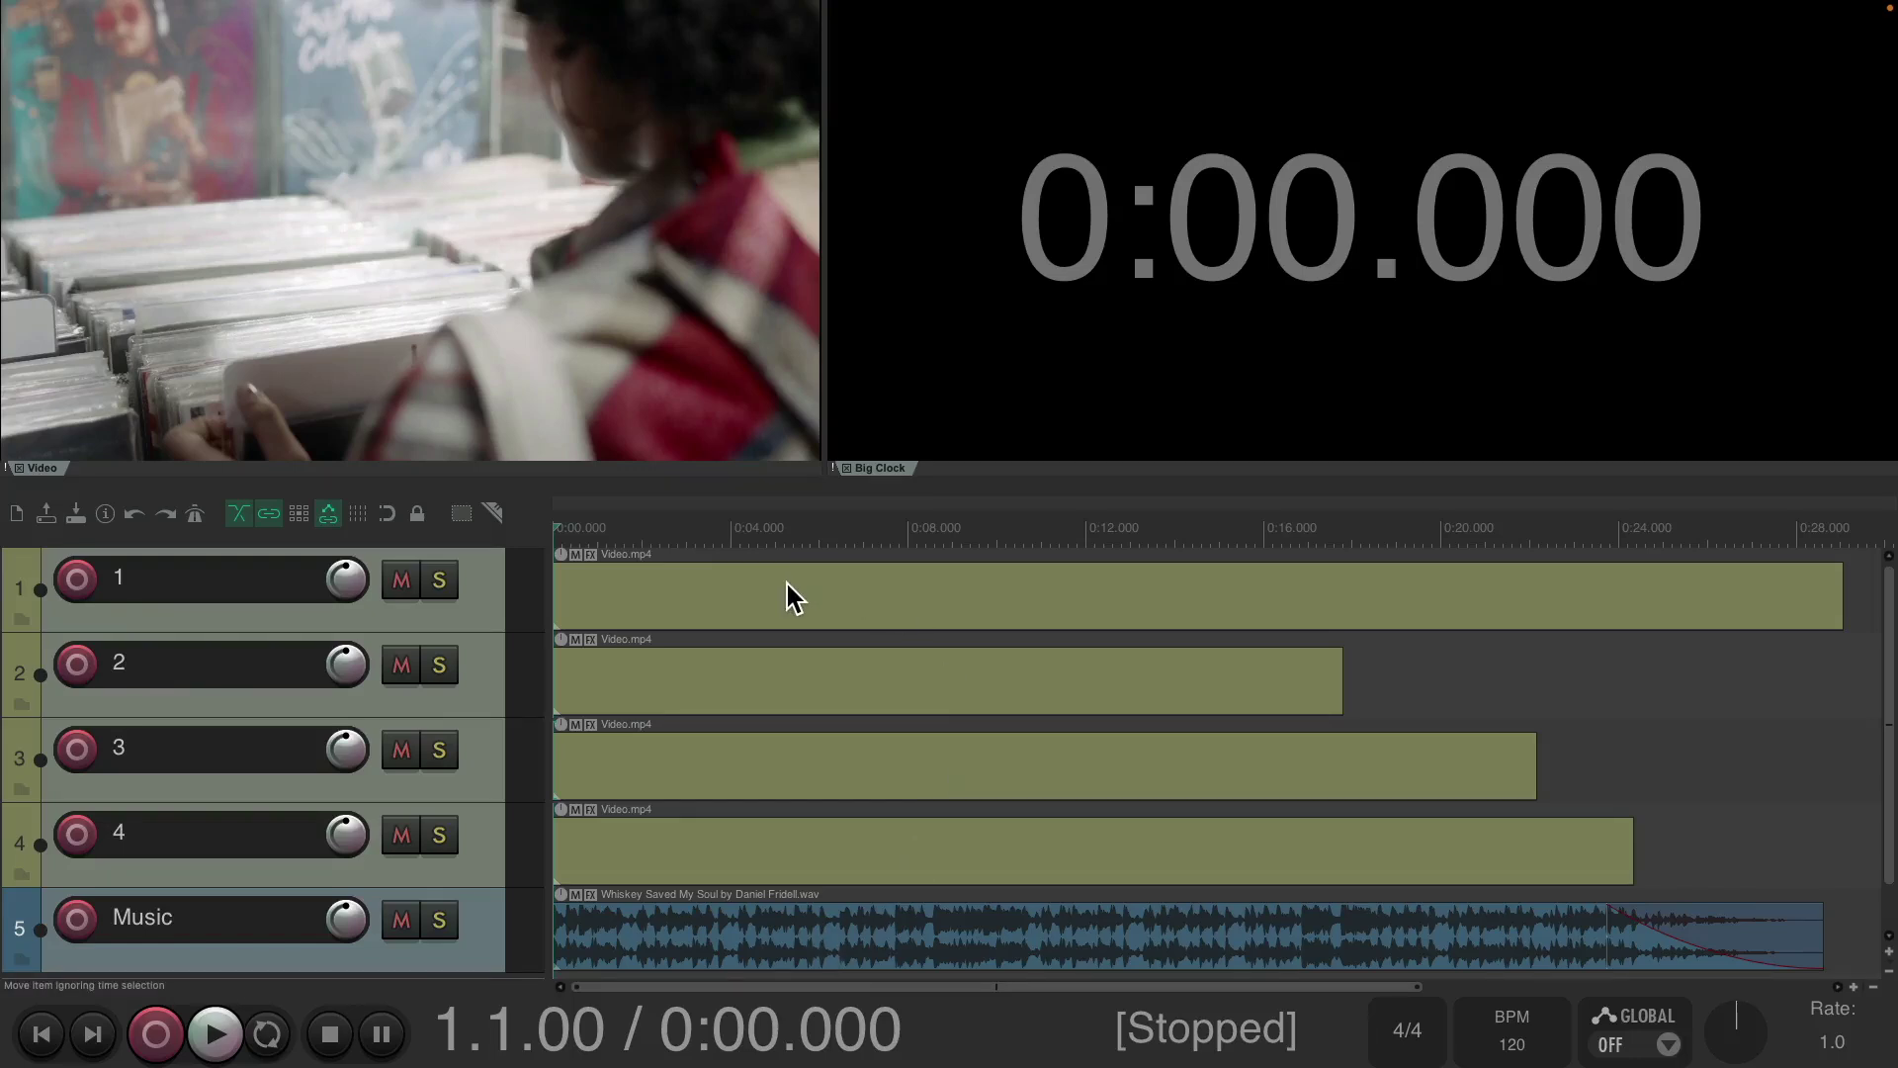
# Play the clips and mute tracks 1 and 2 at their change points.
pyautogui.press('space')
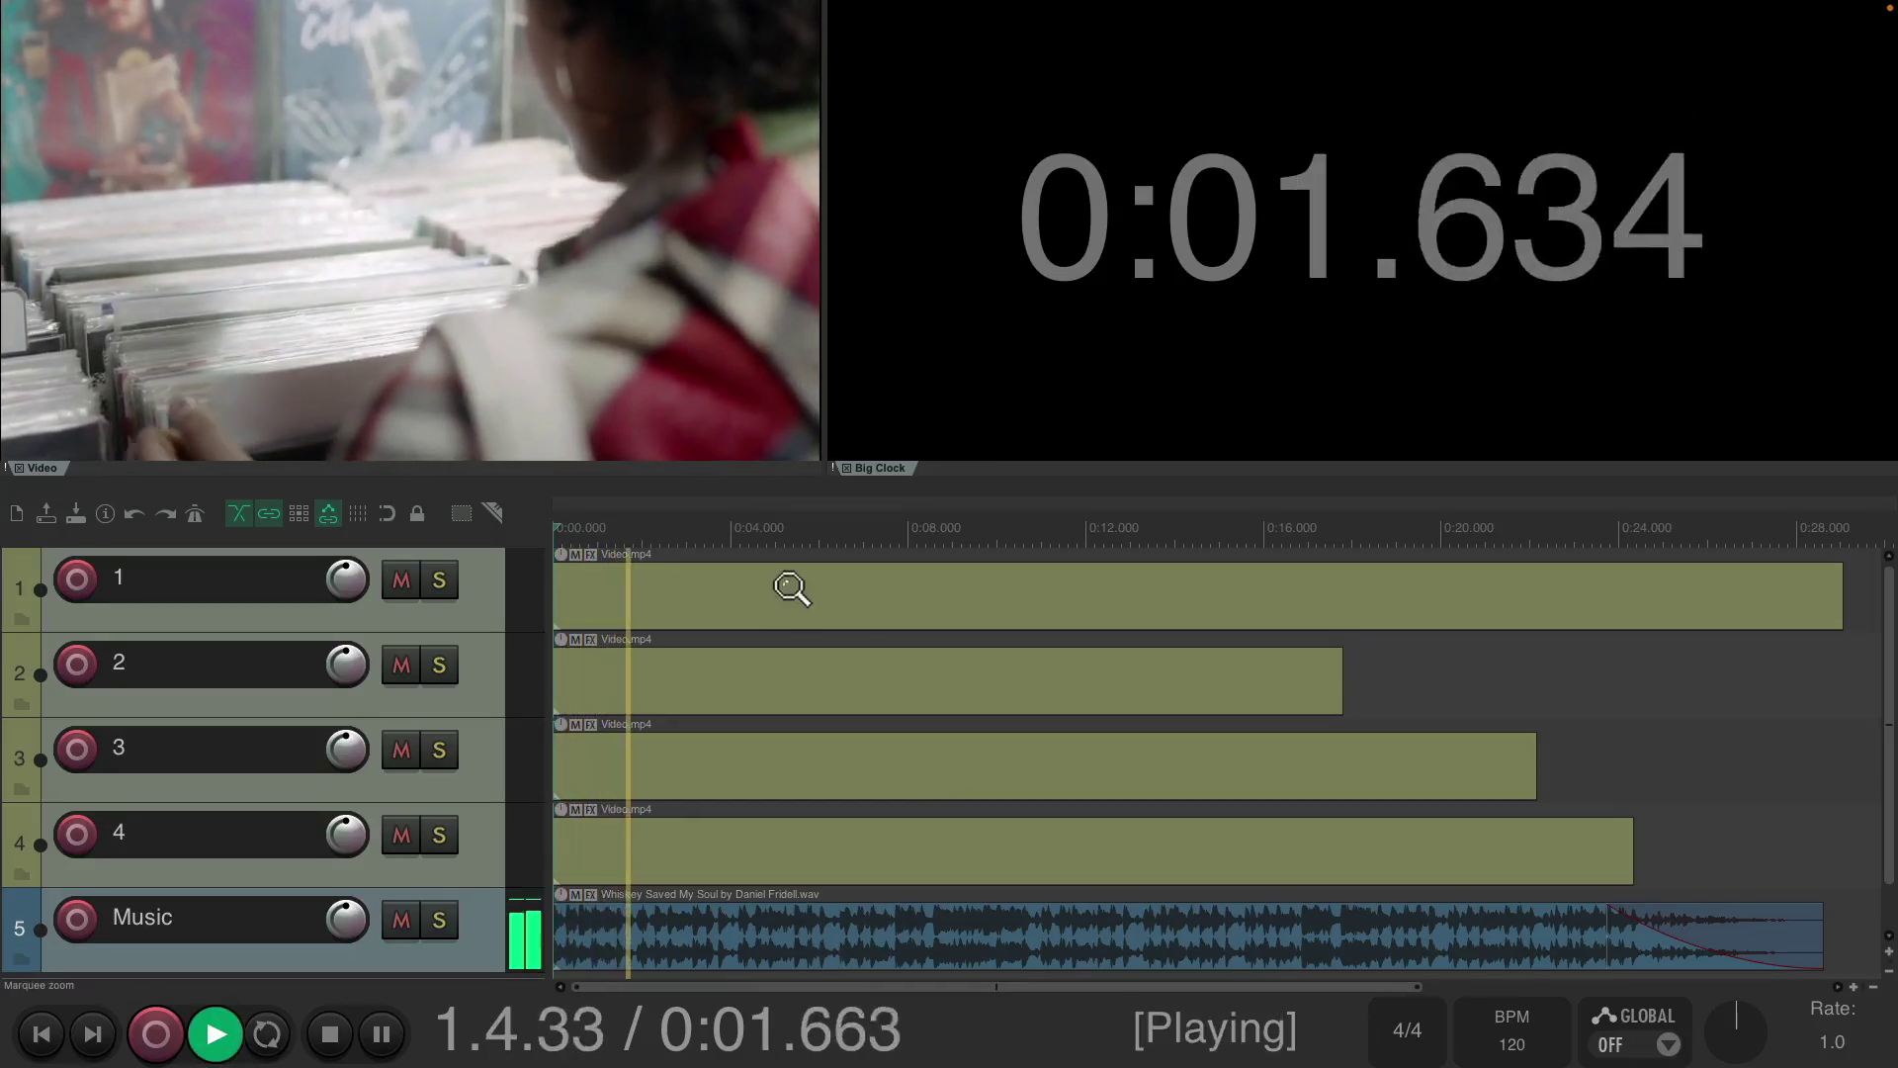
pyautogui.press('space')
pyautogui.click(403, 580)
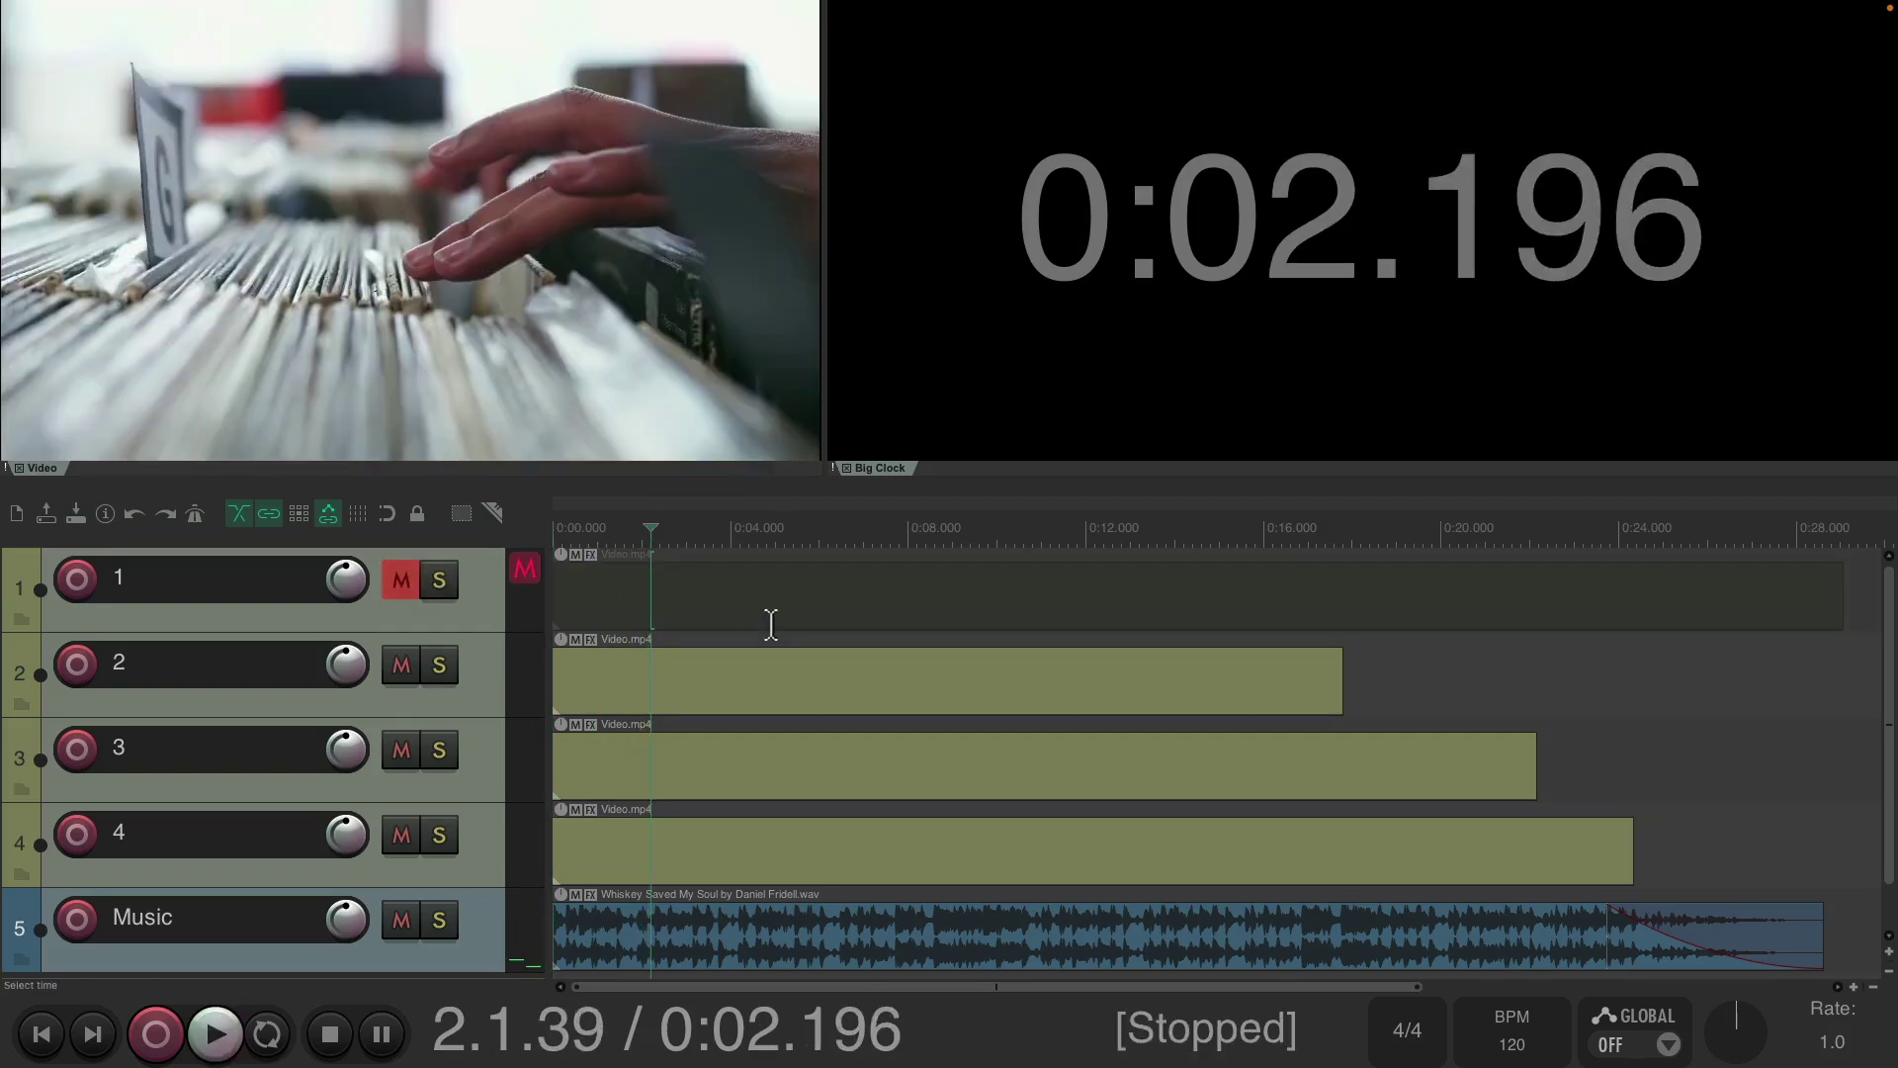
pyautogui.press('space')
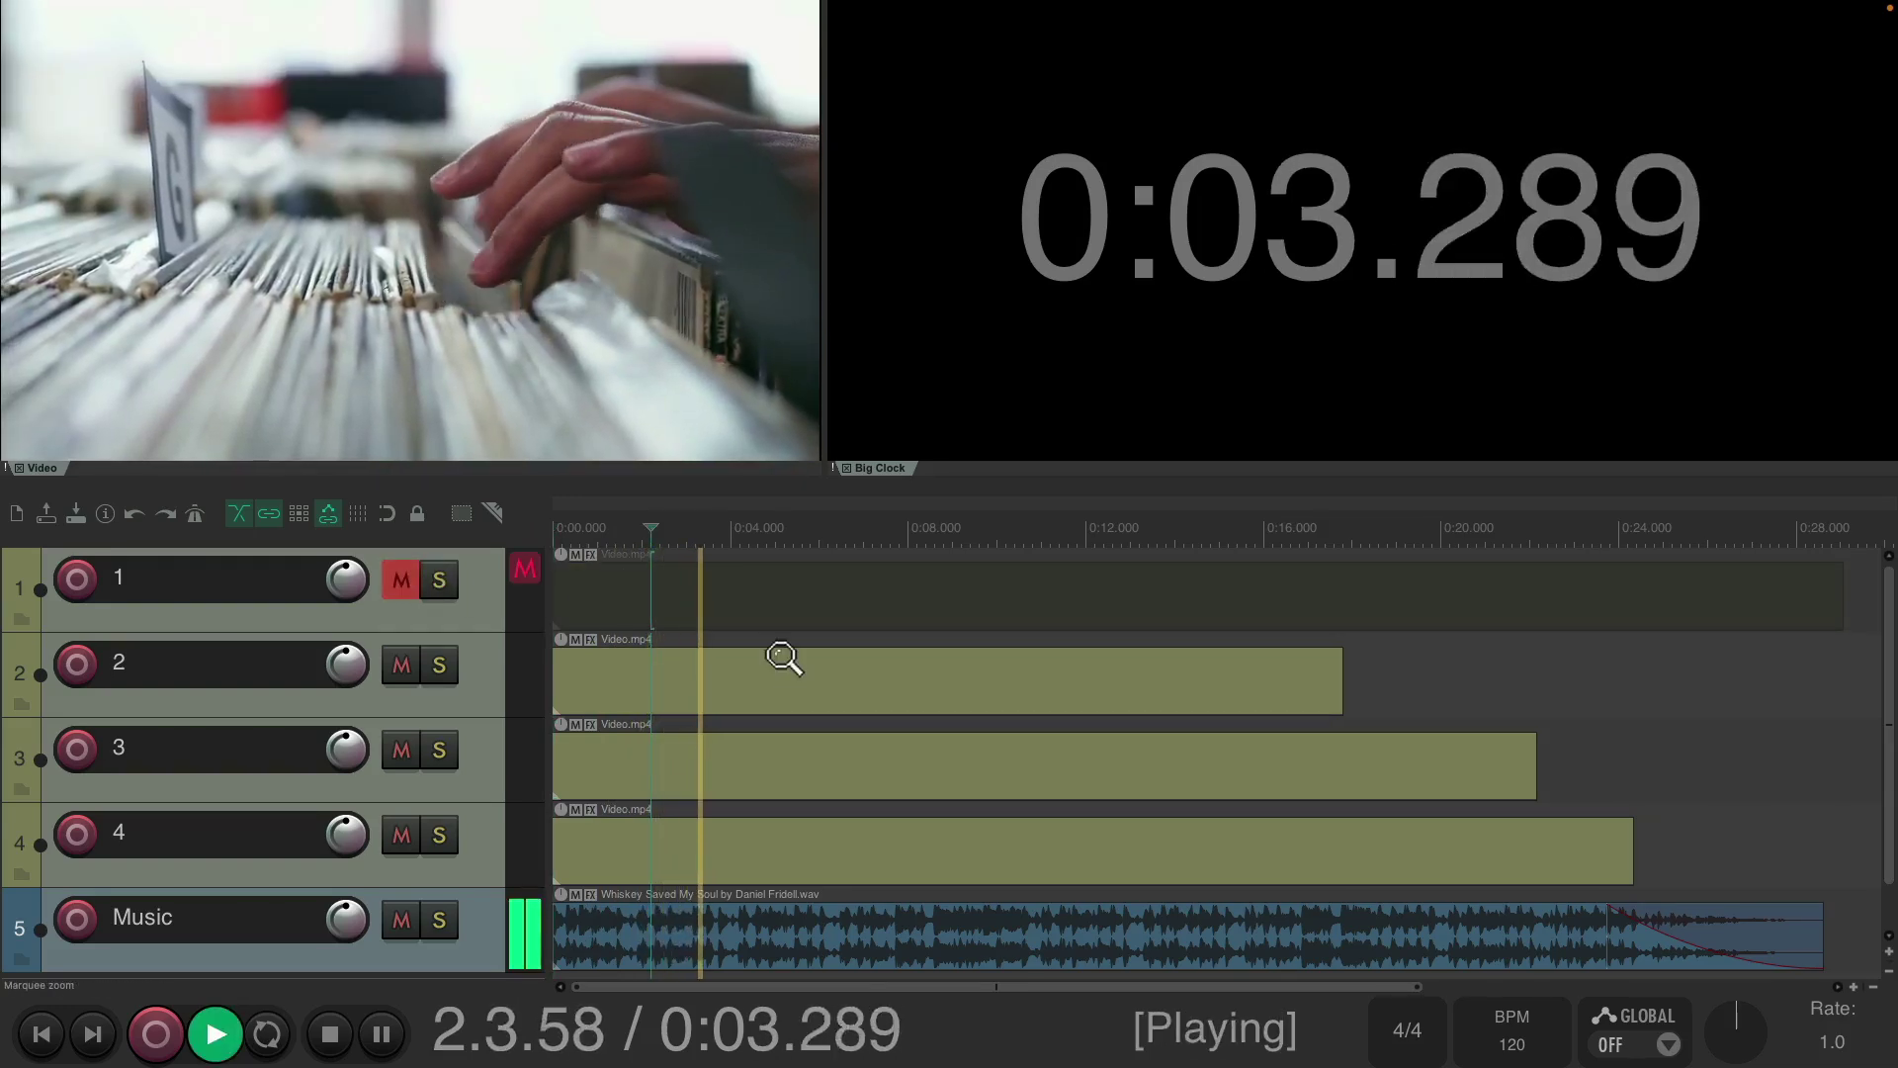
pyautogui.press('space')
pyautogui.click(413, 664)
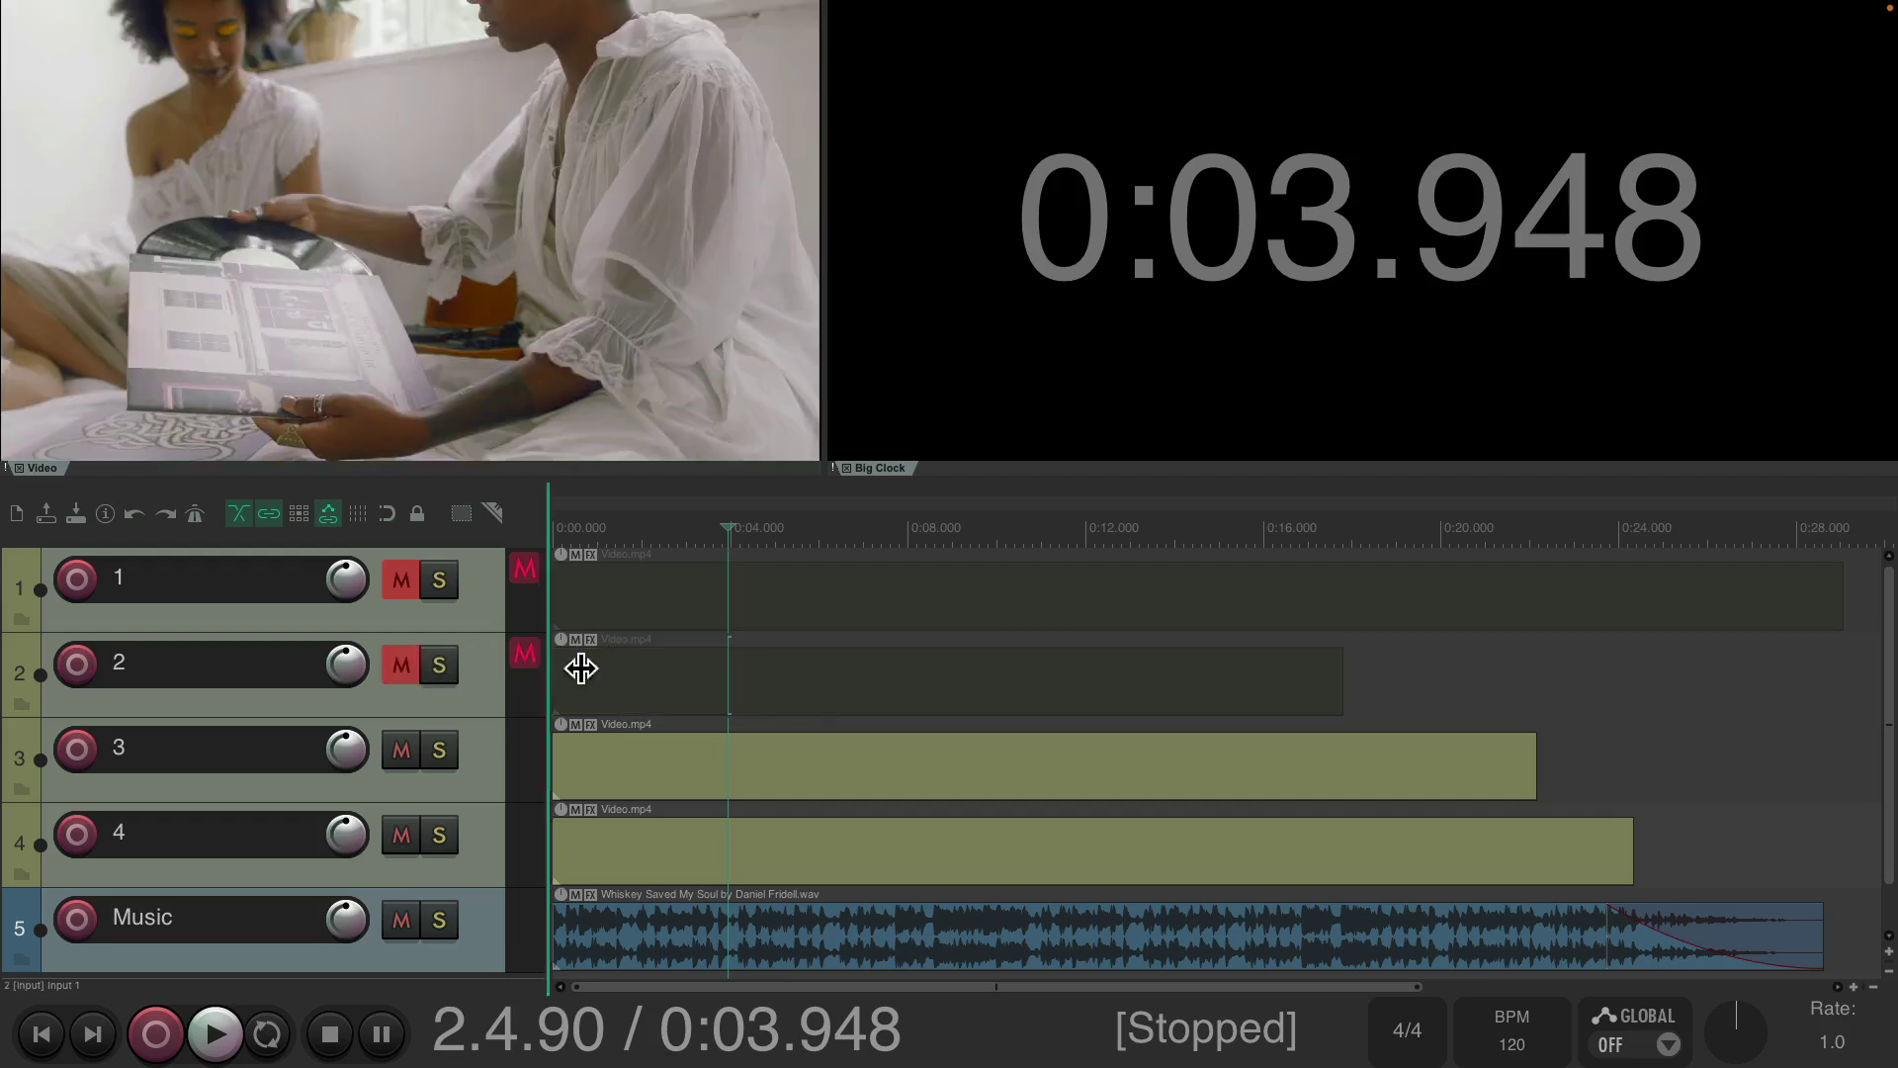
# Mute track 3 at its change point so track 4 takes over, then return to the start.
pyautogui.press('space')
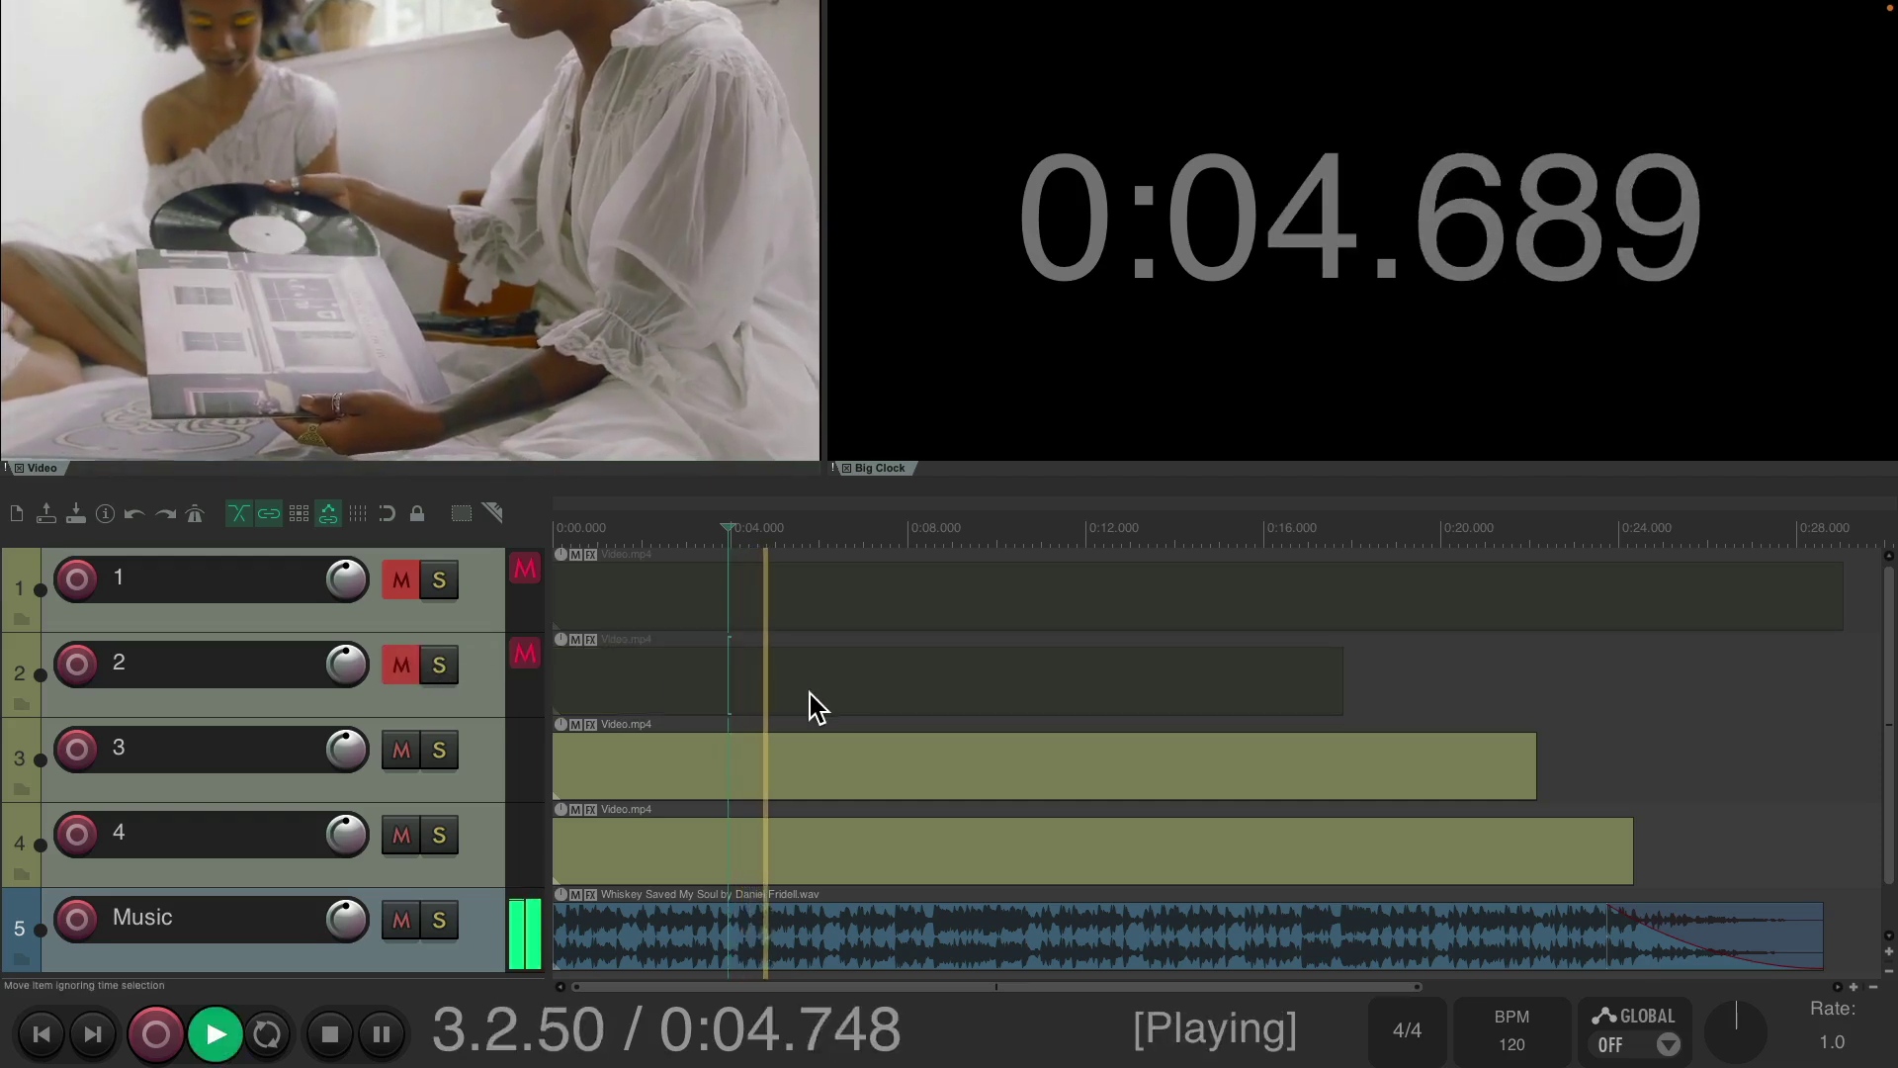
pyautogui.press('space')
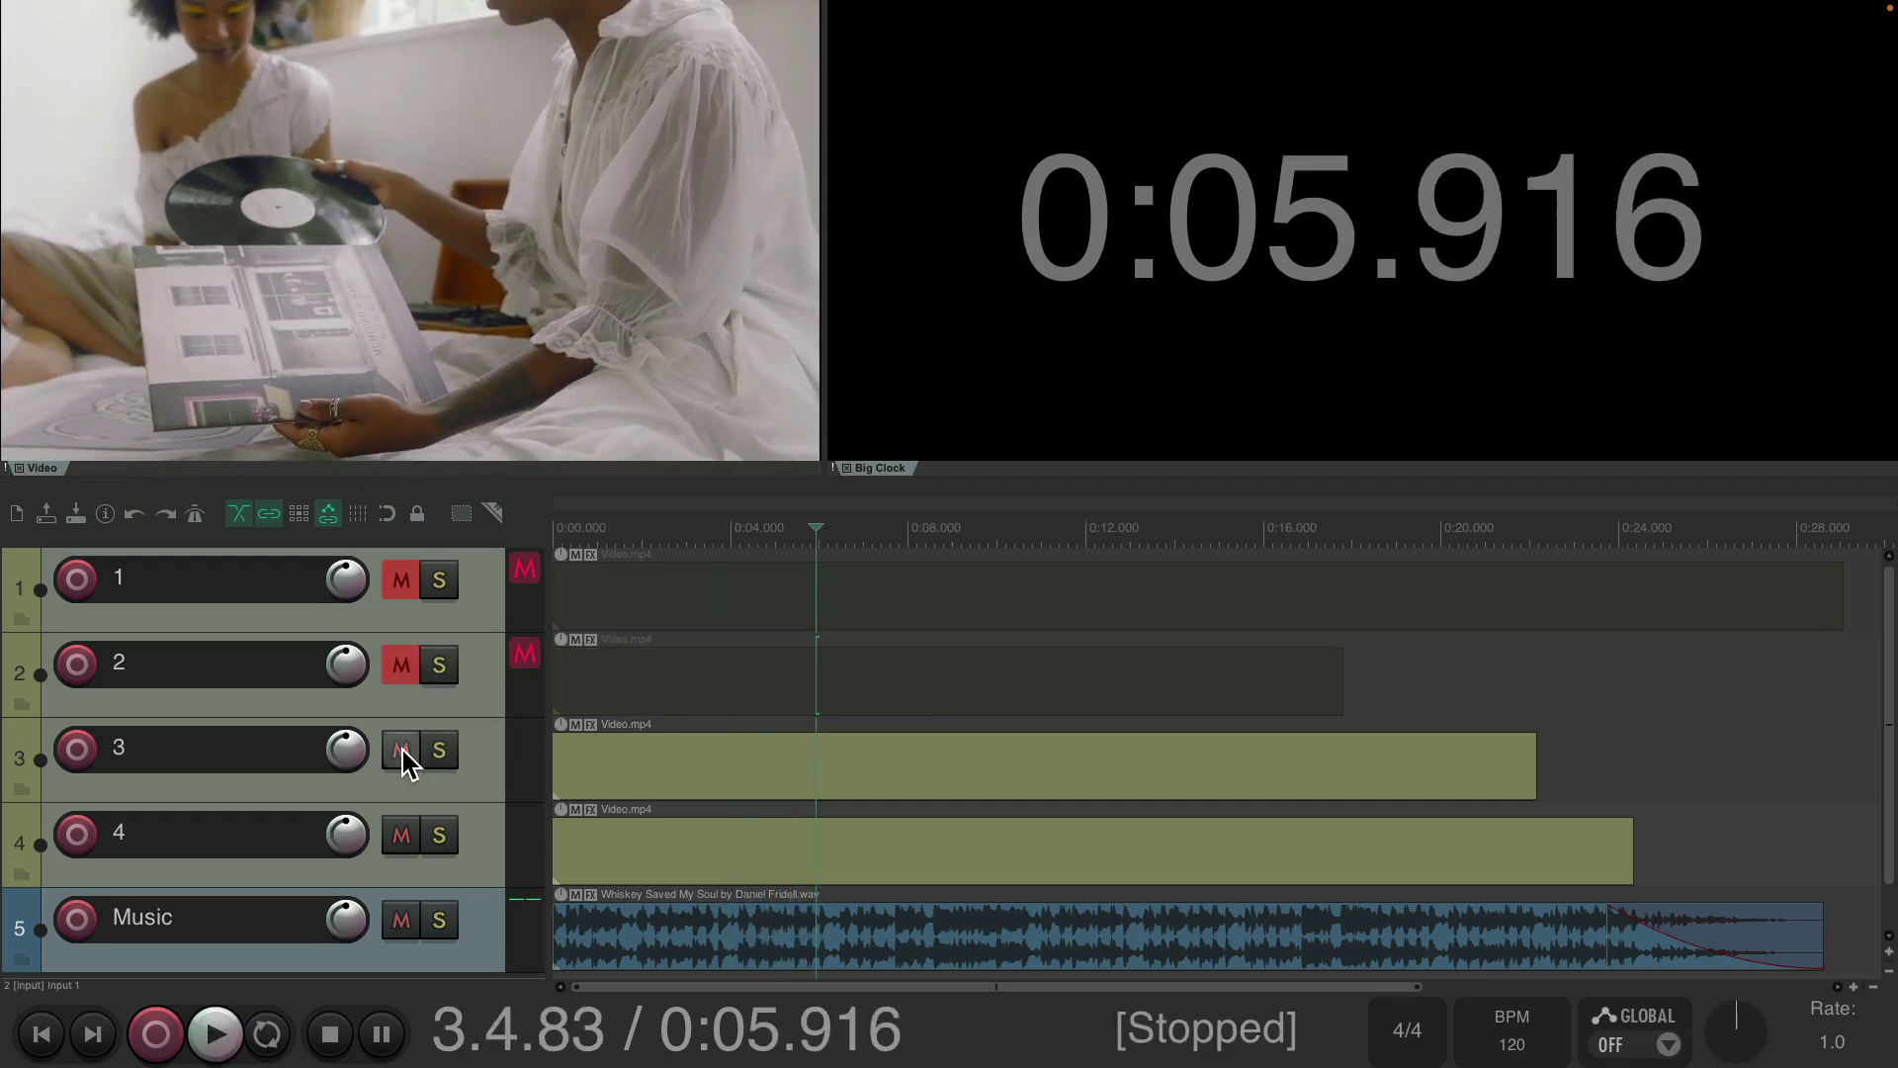
pyautogui.click(401, 752)
pyautogui.press('space')
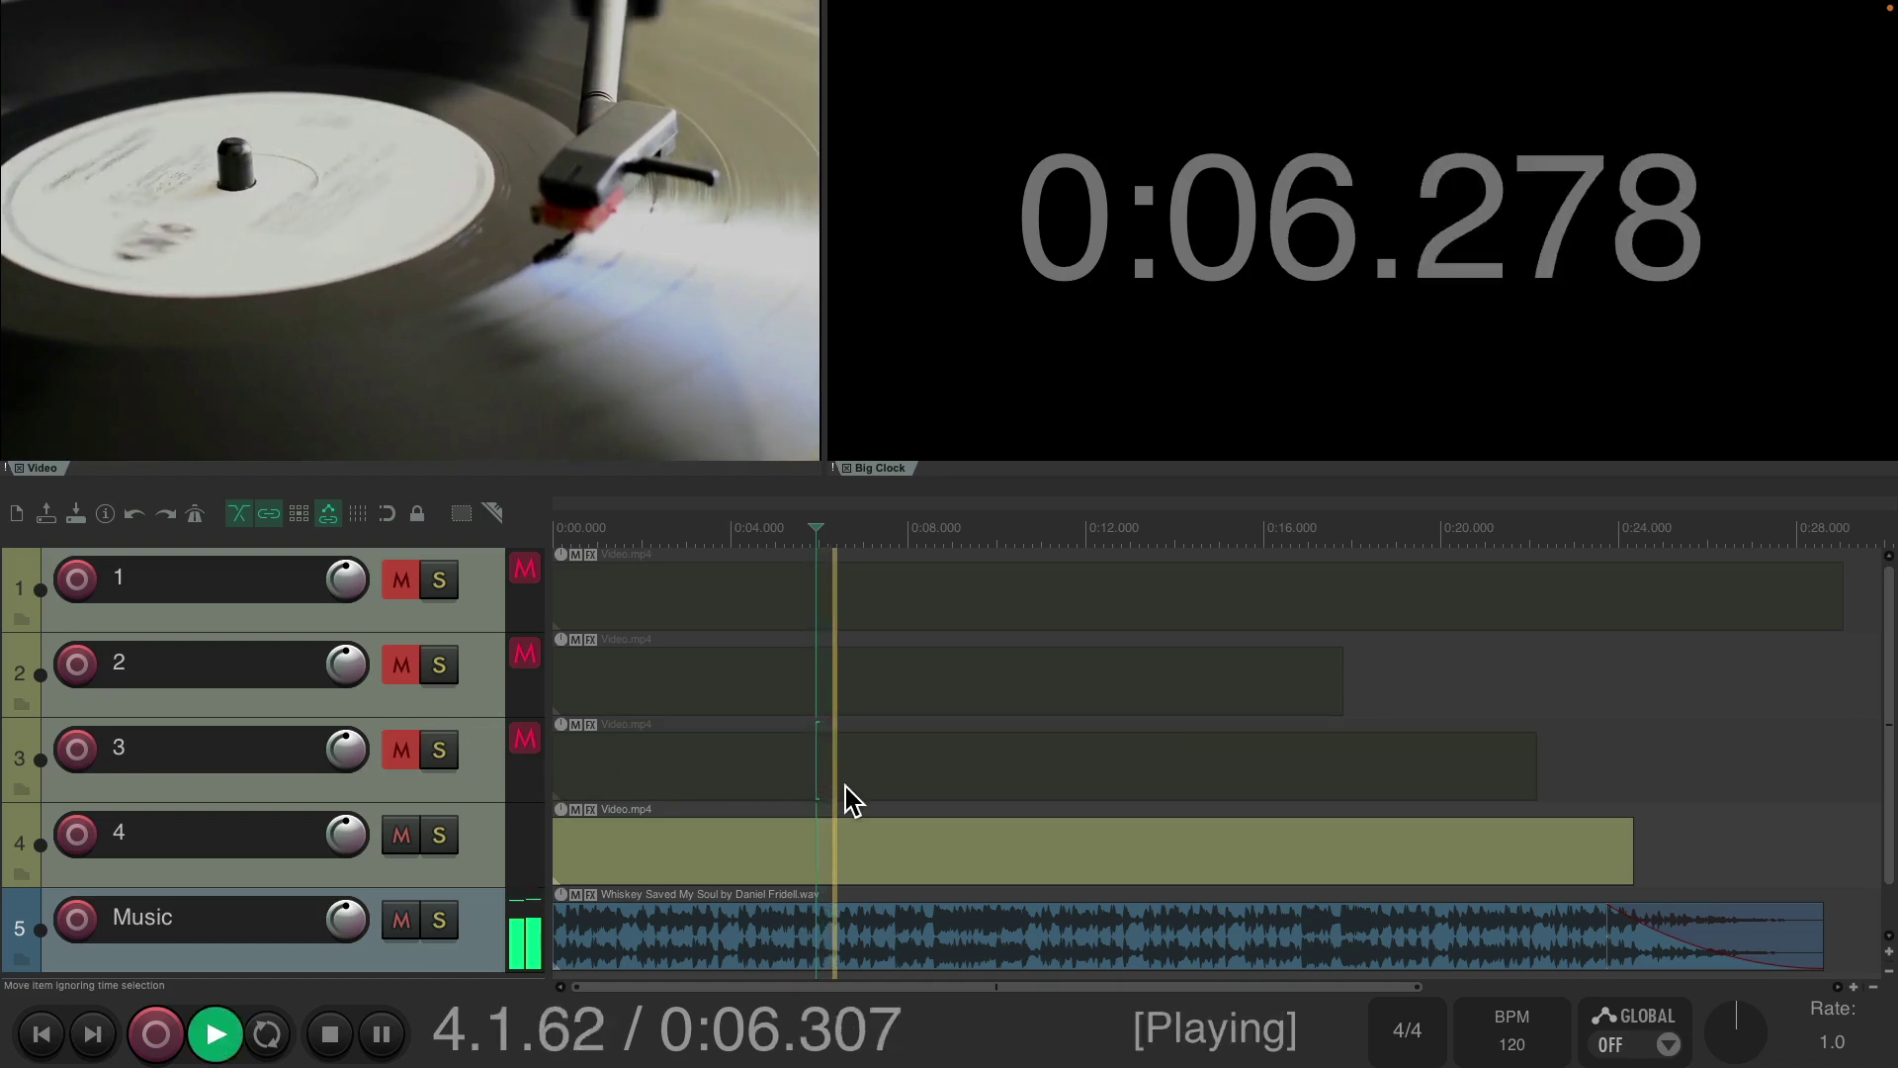
pyautogui.press('space')
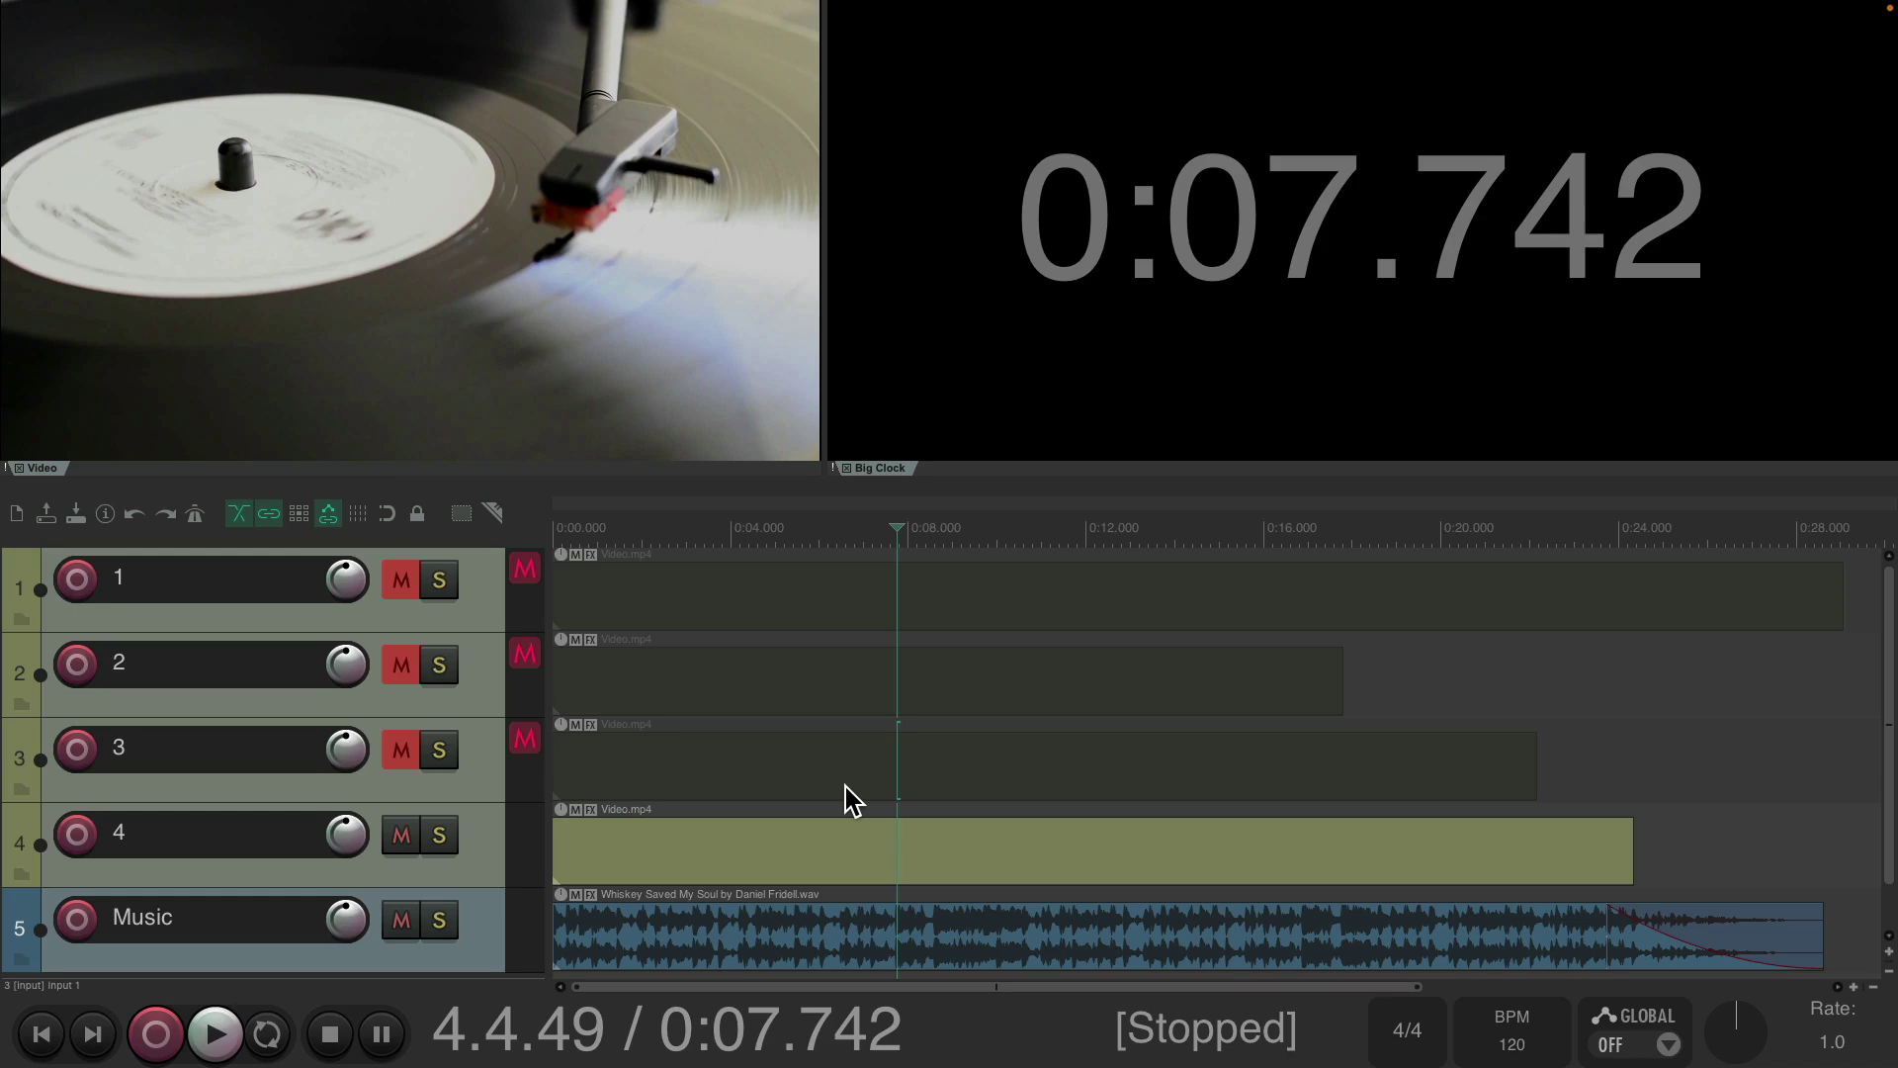
pyautogui.press('Home')
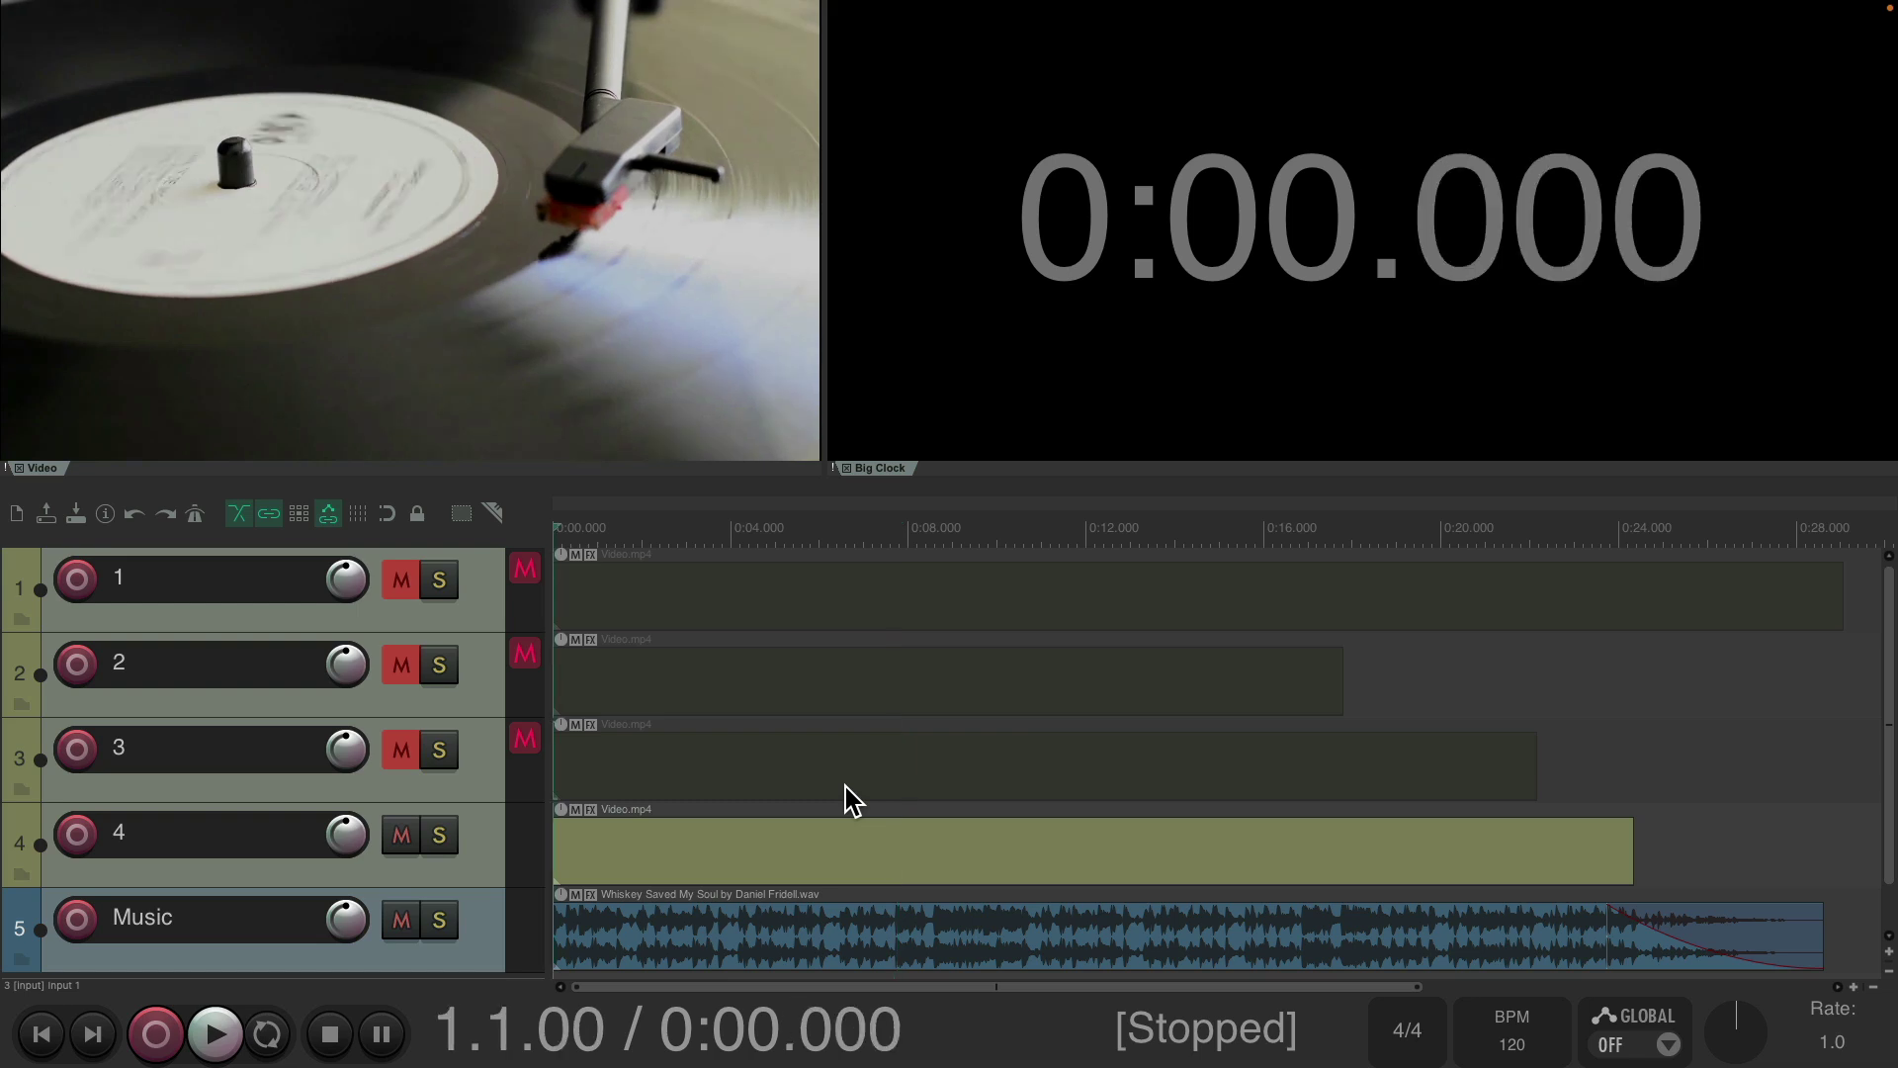
# Unmute tracks 1–3, split all four clips with S, then undo the splits.
pyautogui.moveTo(401, 584); pyautogui.dragTo(418, 751)
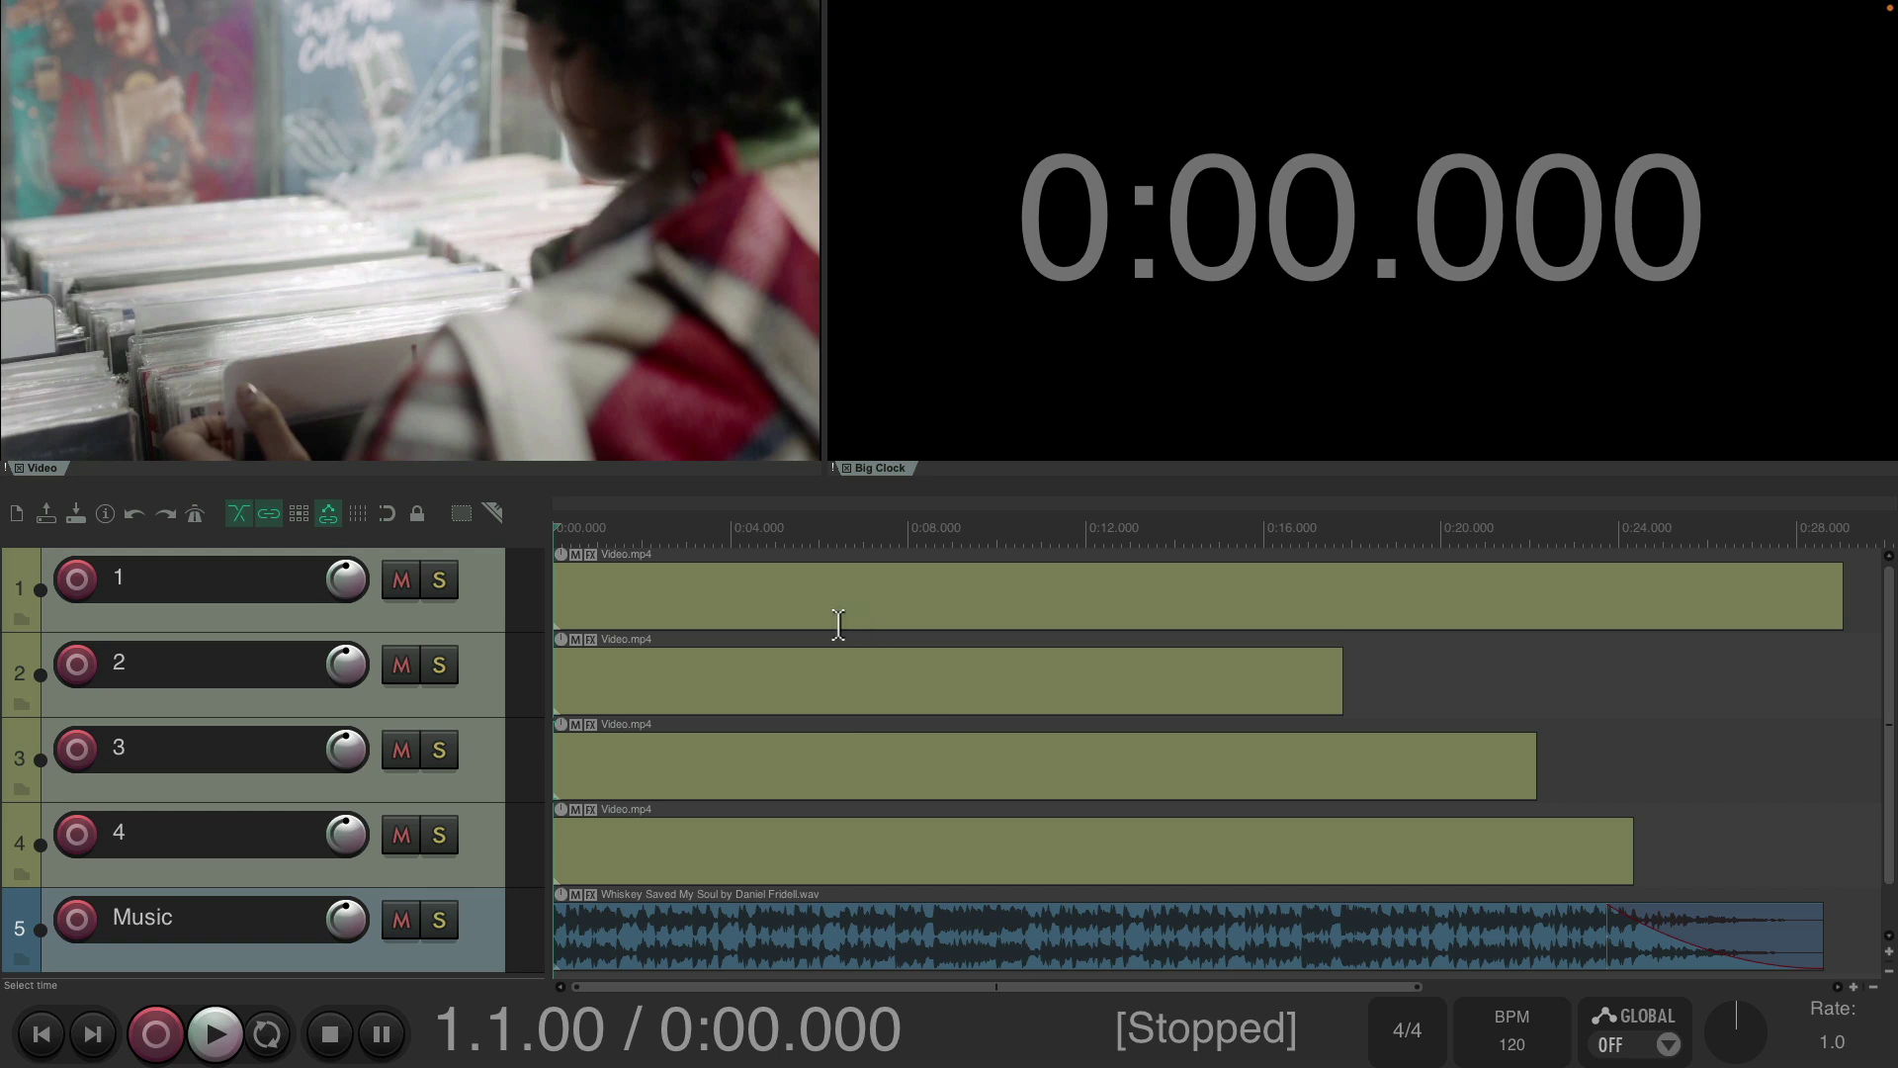
pyautogui.press('s')
pyautogui.press('s')
pyautogui.press('s')
pyautogui.press('s')
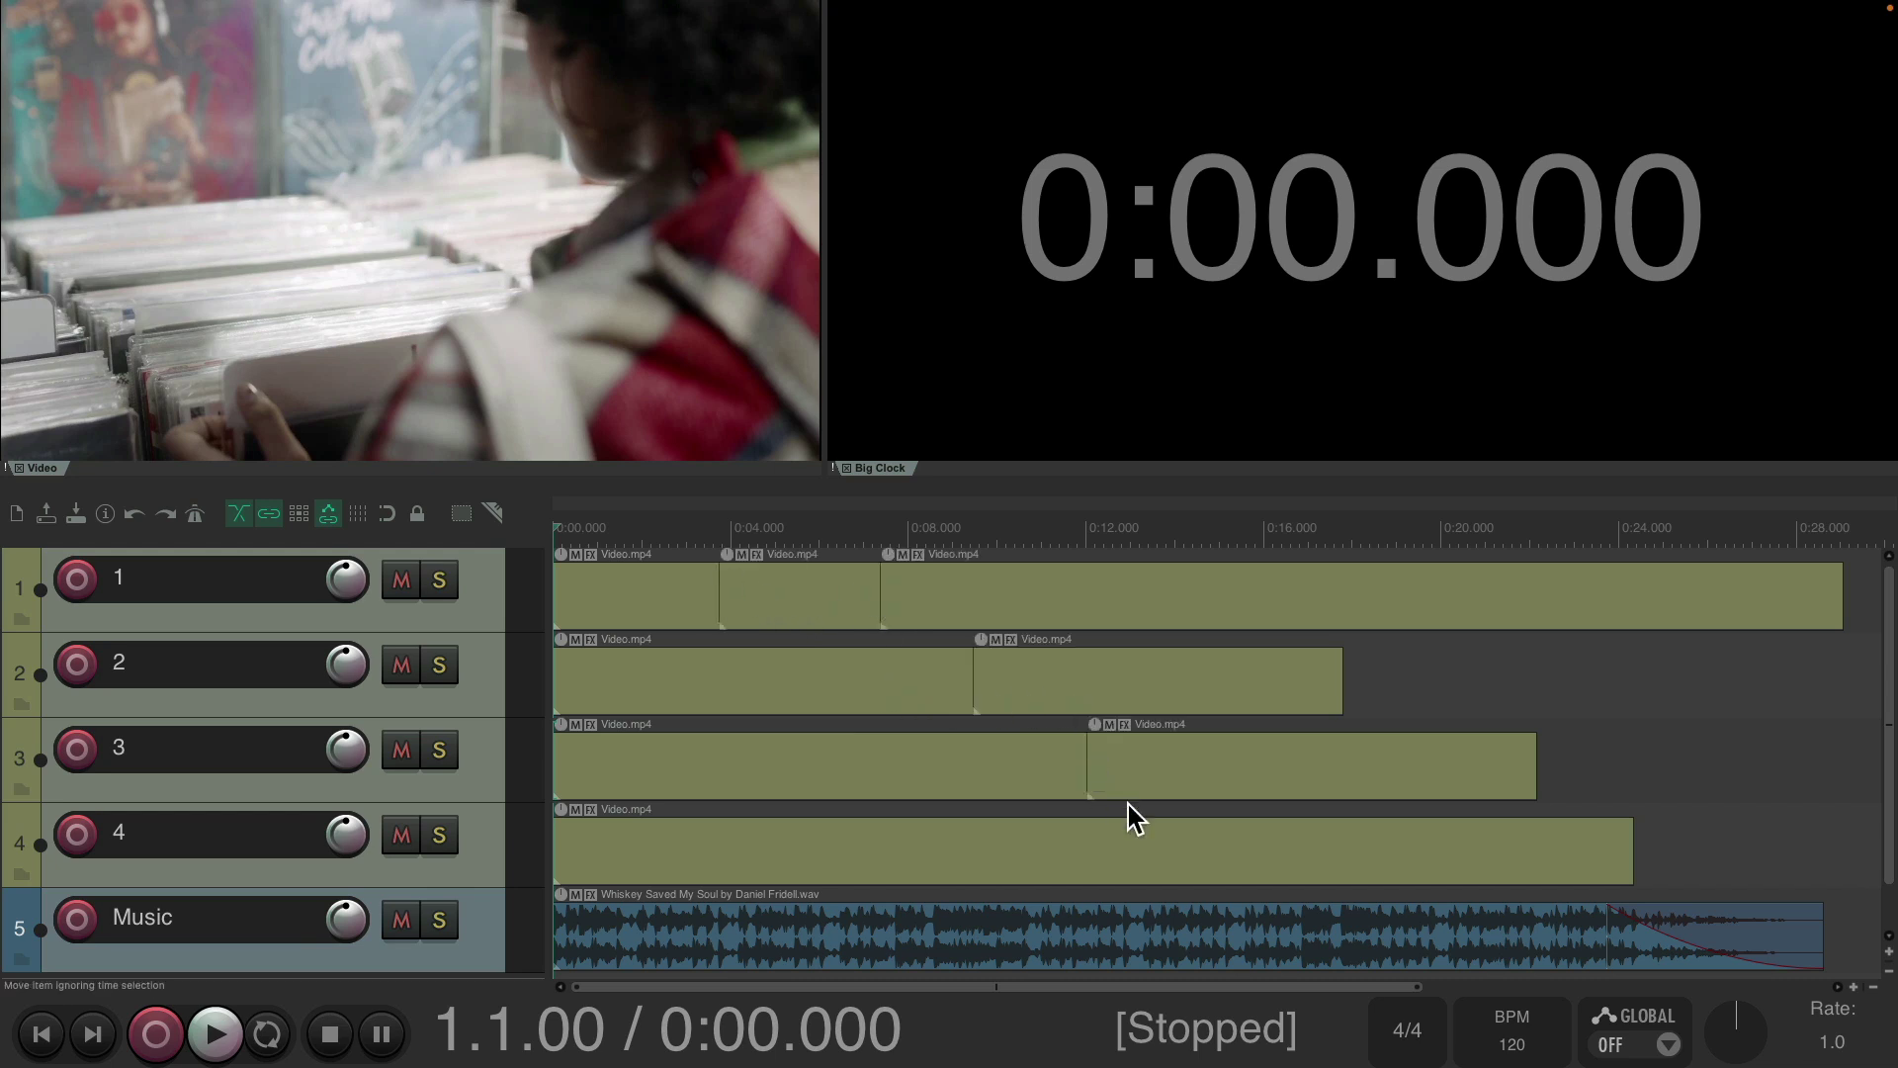
pyautogui.press('s')
pyautogui.hotkey('ctrl', 'z')
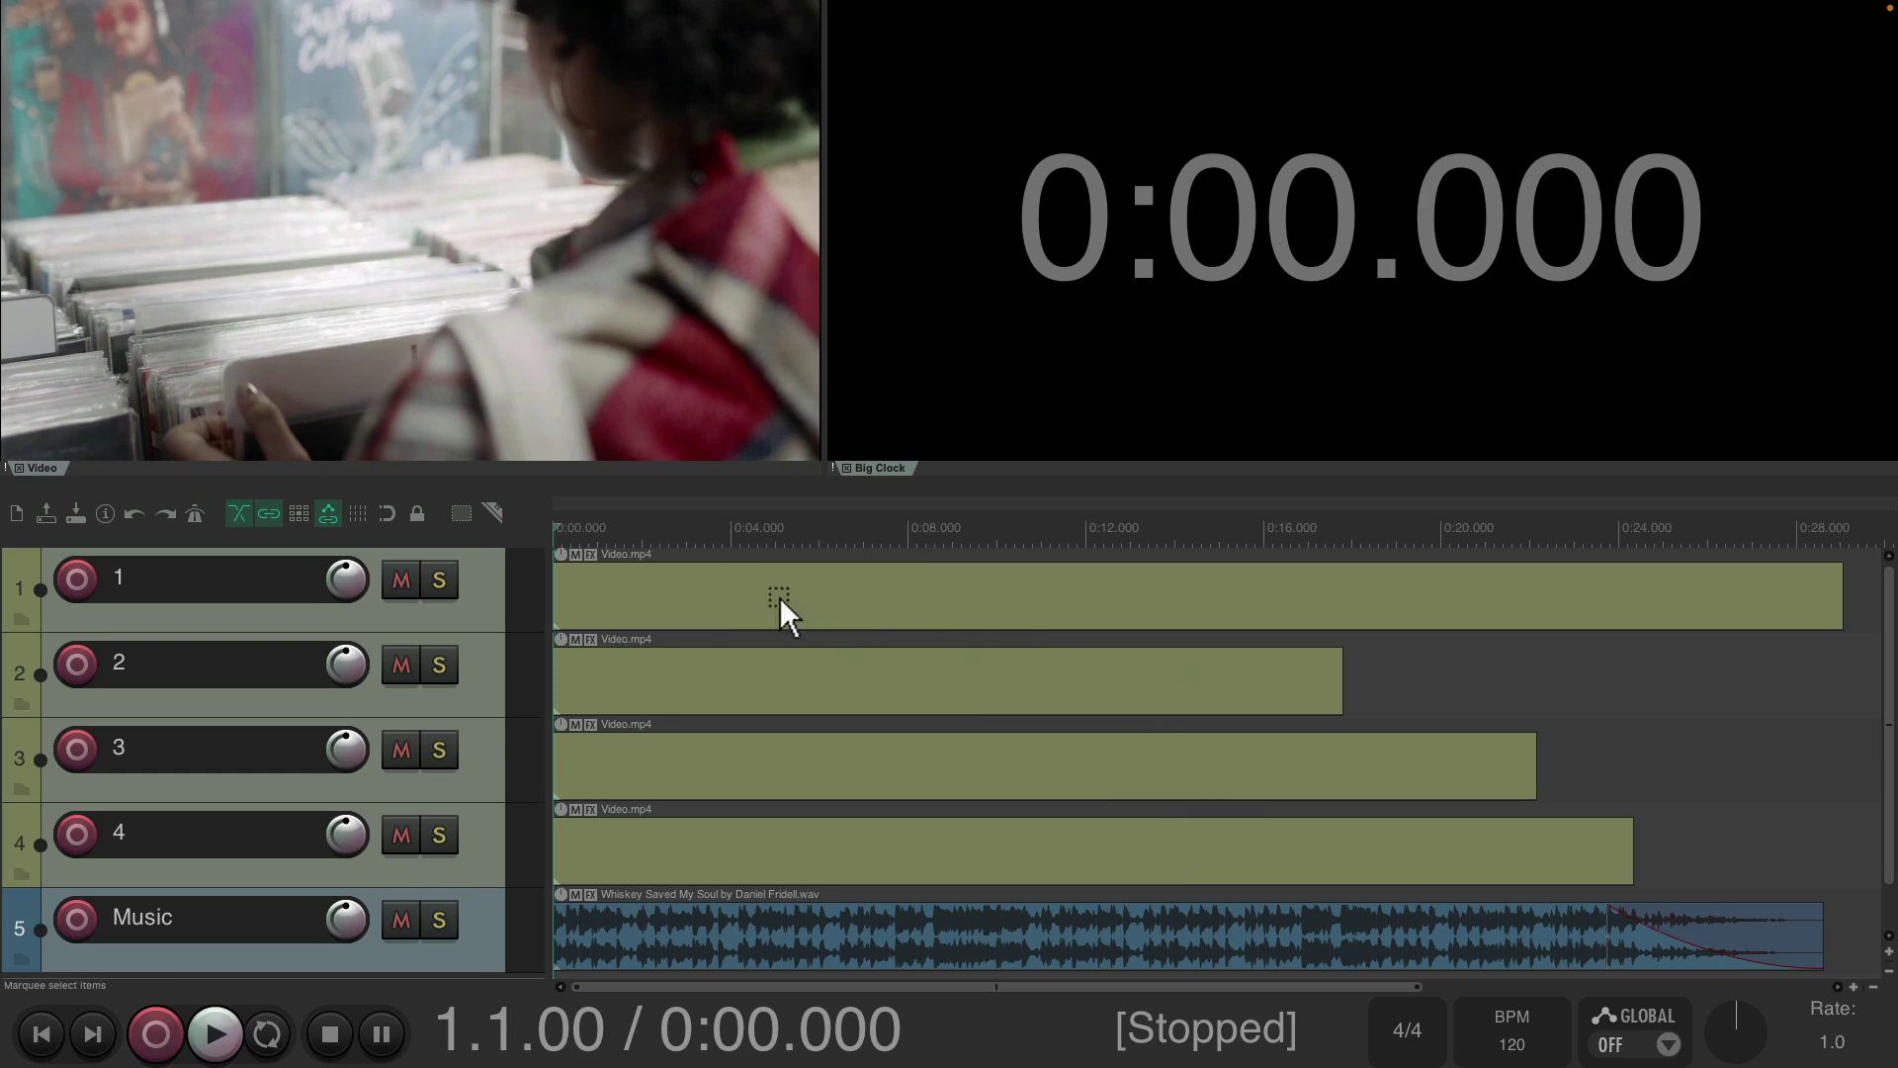
# Select the four video items and run 'Tracks: Implode selected items across tracks to one fixed lane track'.
pyautogui.moveTo(779, 596); pyautogui.dragTo(1017, 862)
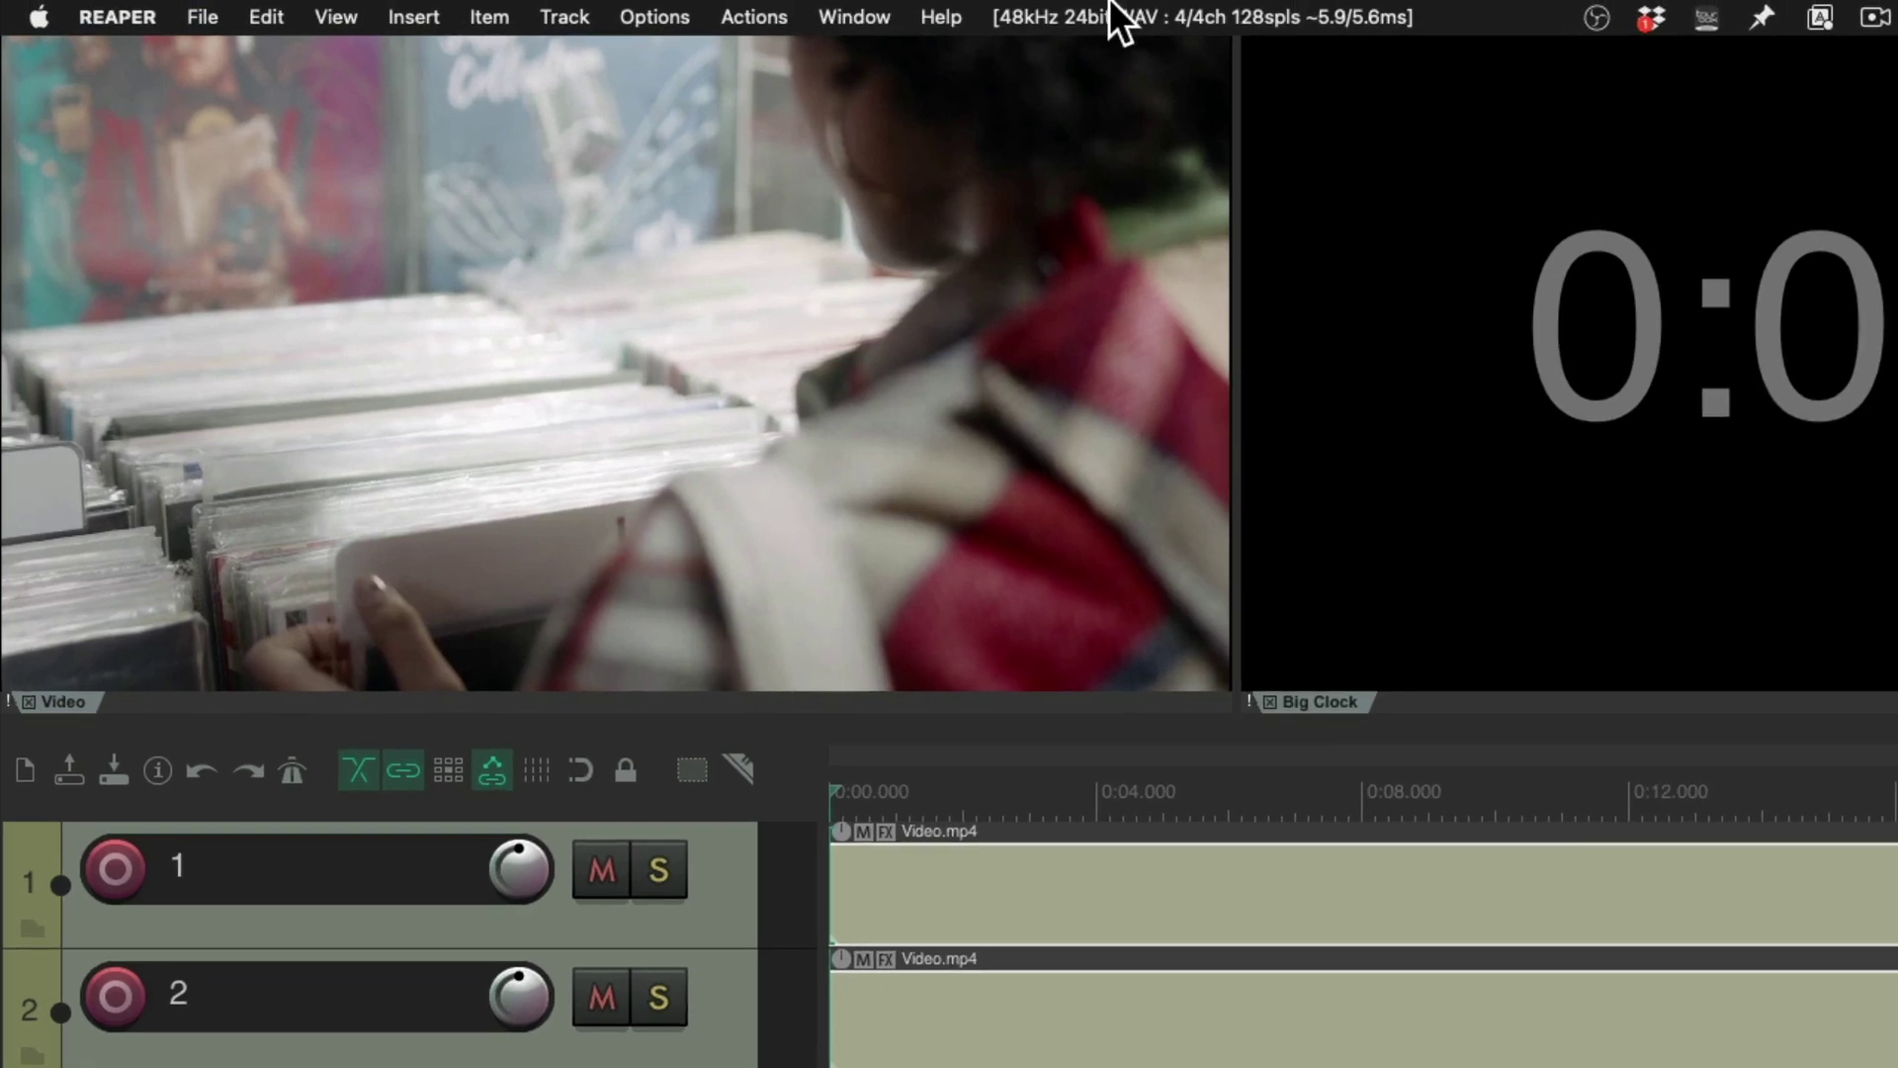
pyautogui.click(763, 15)
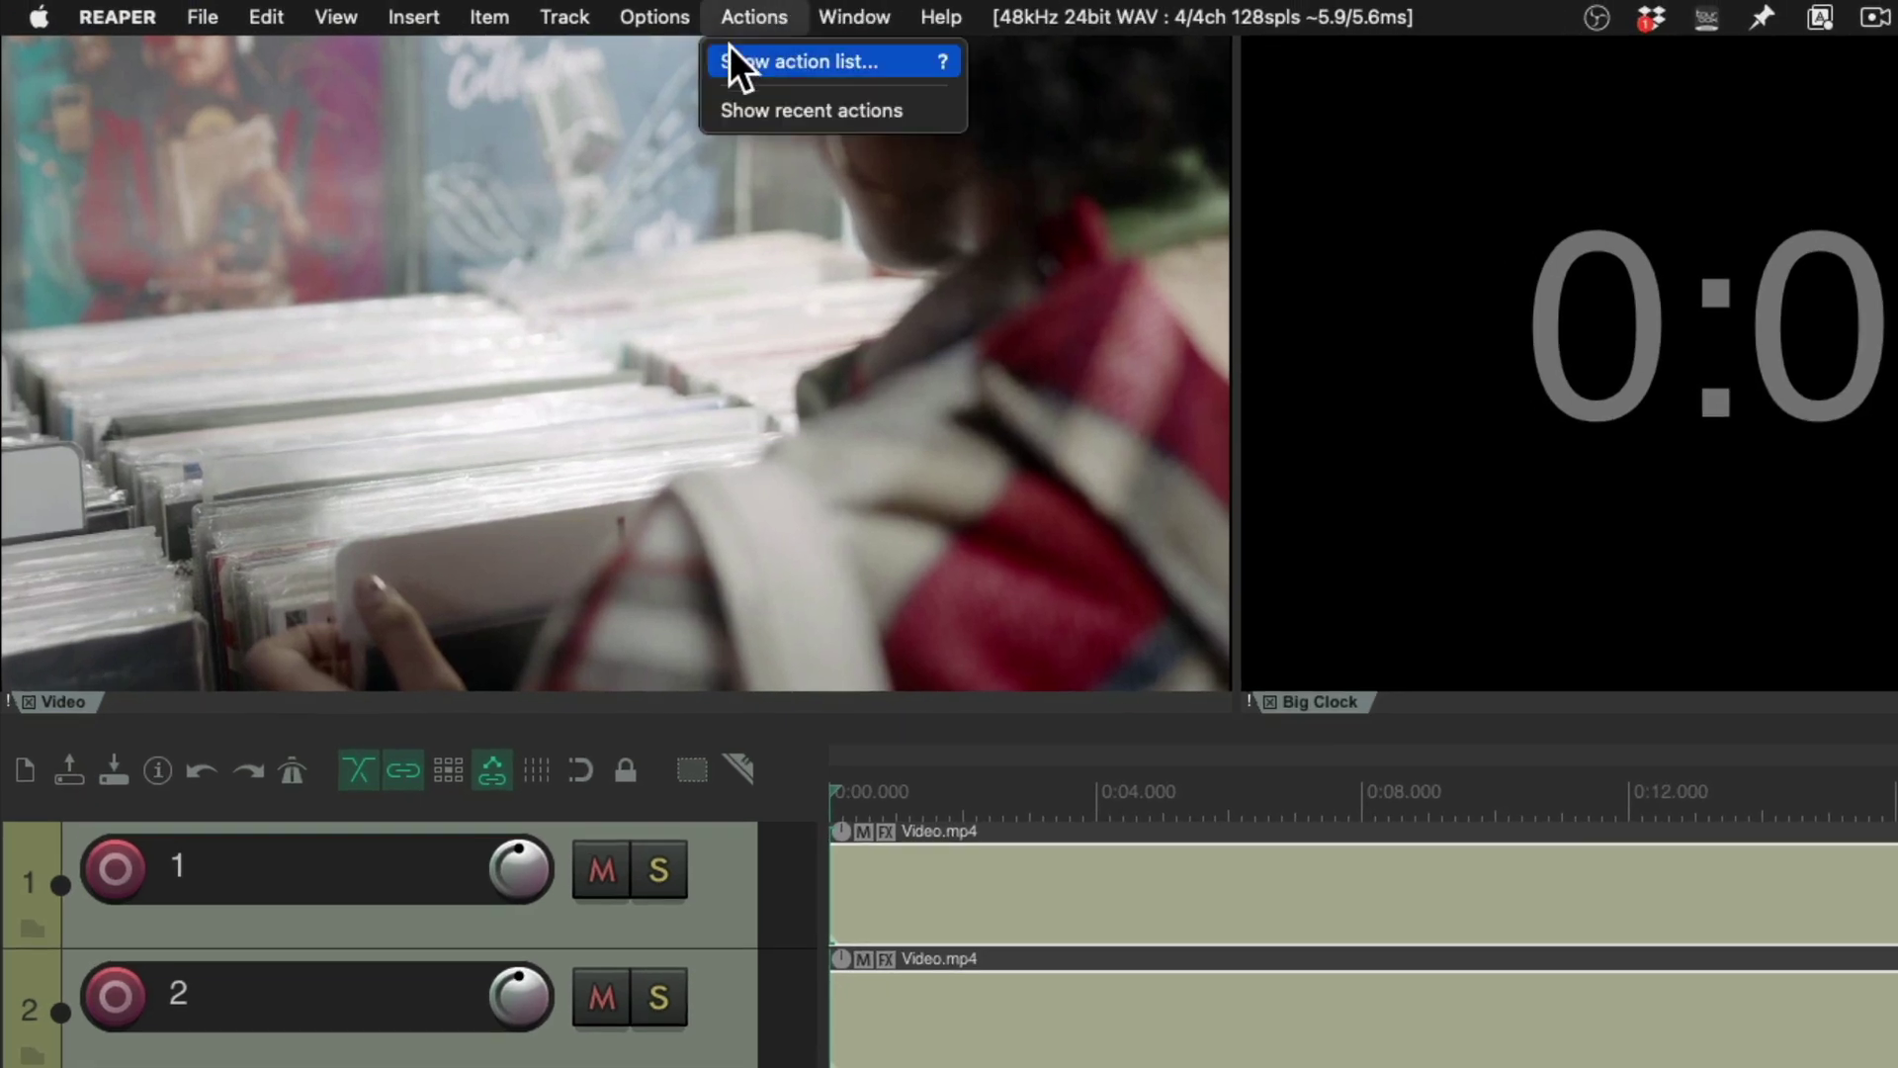
pyautogui.click(712, 64)
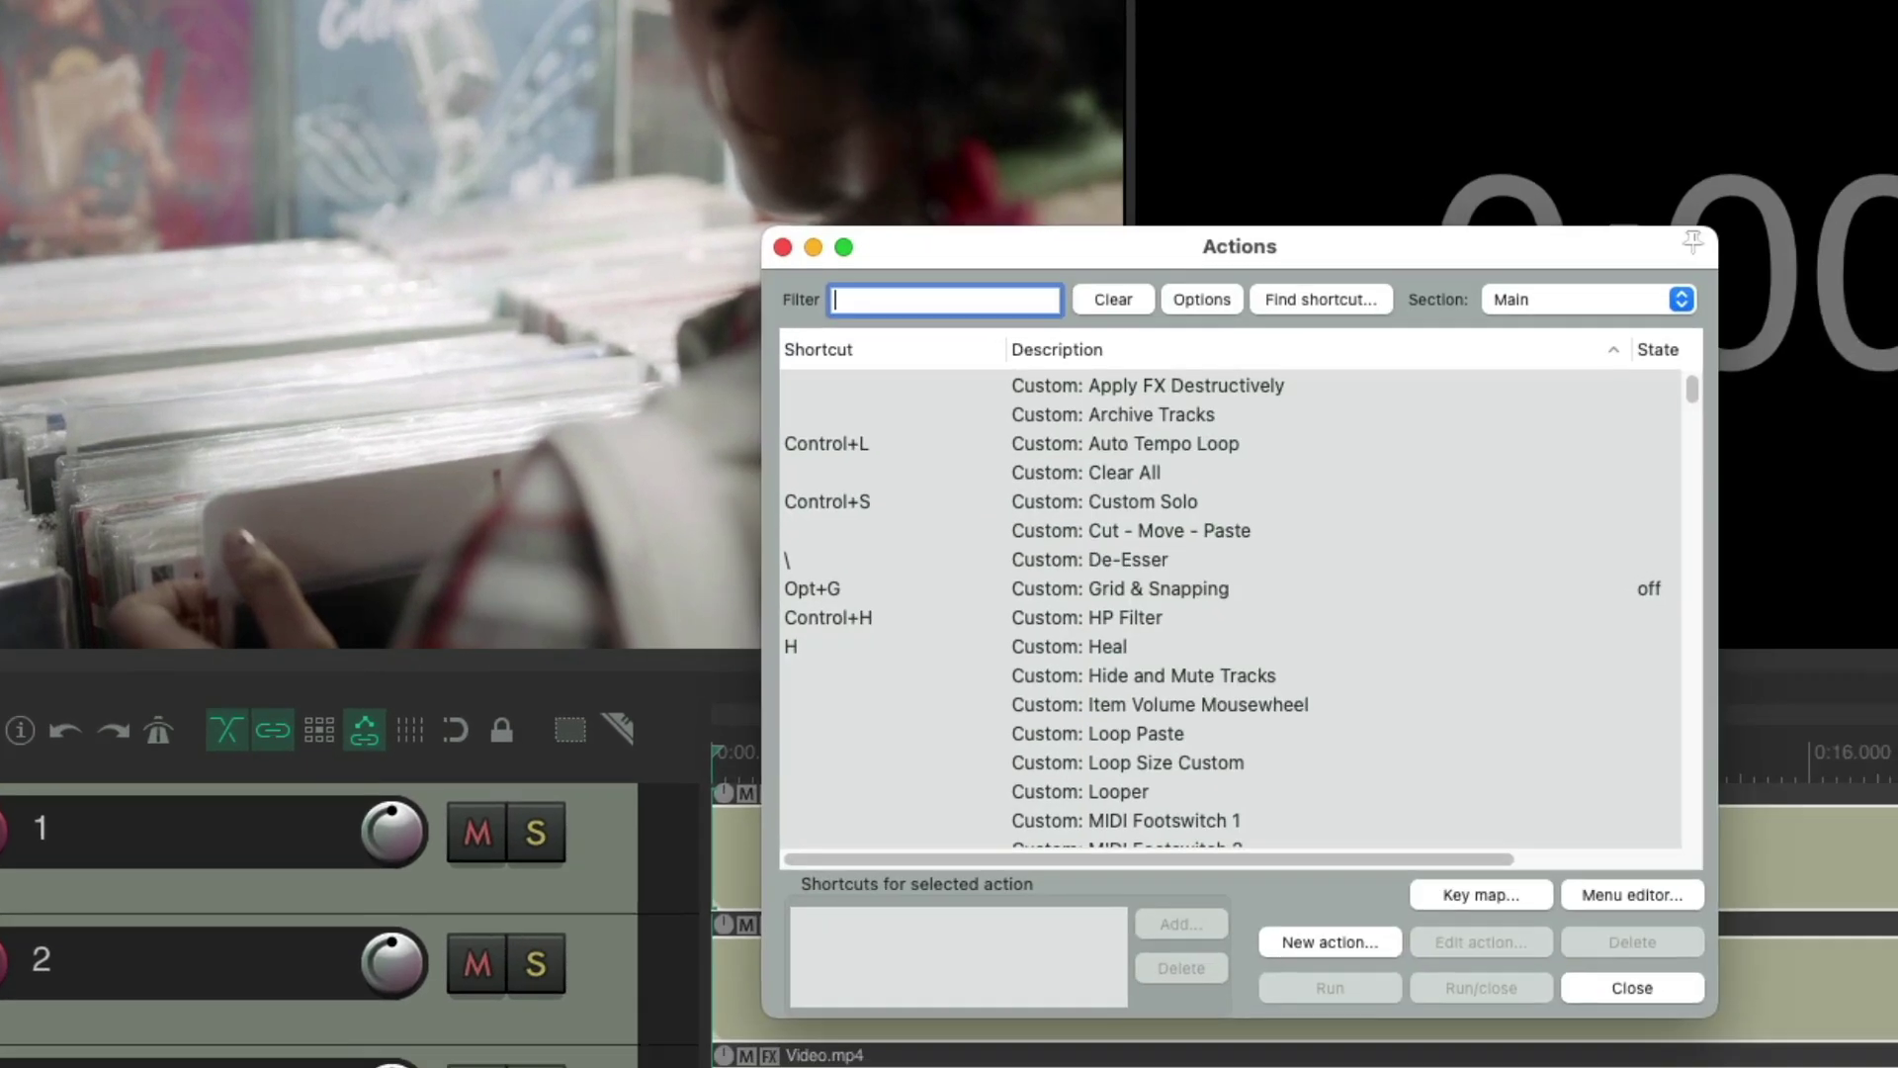
pyautogui.write('Implode')
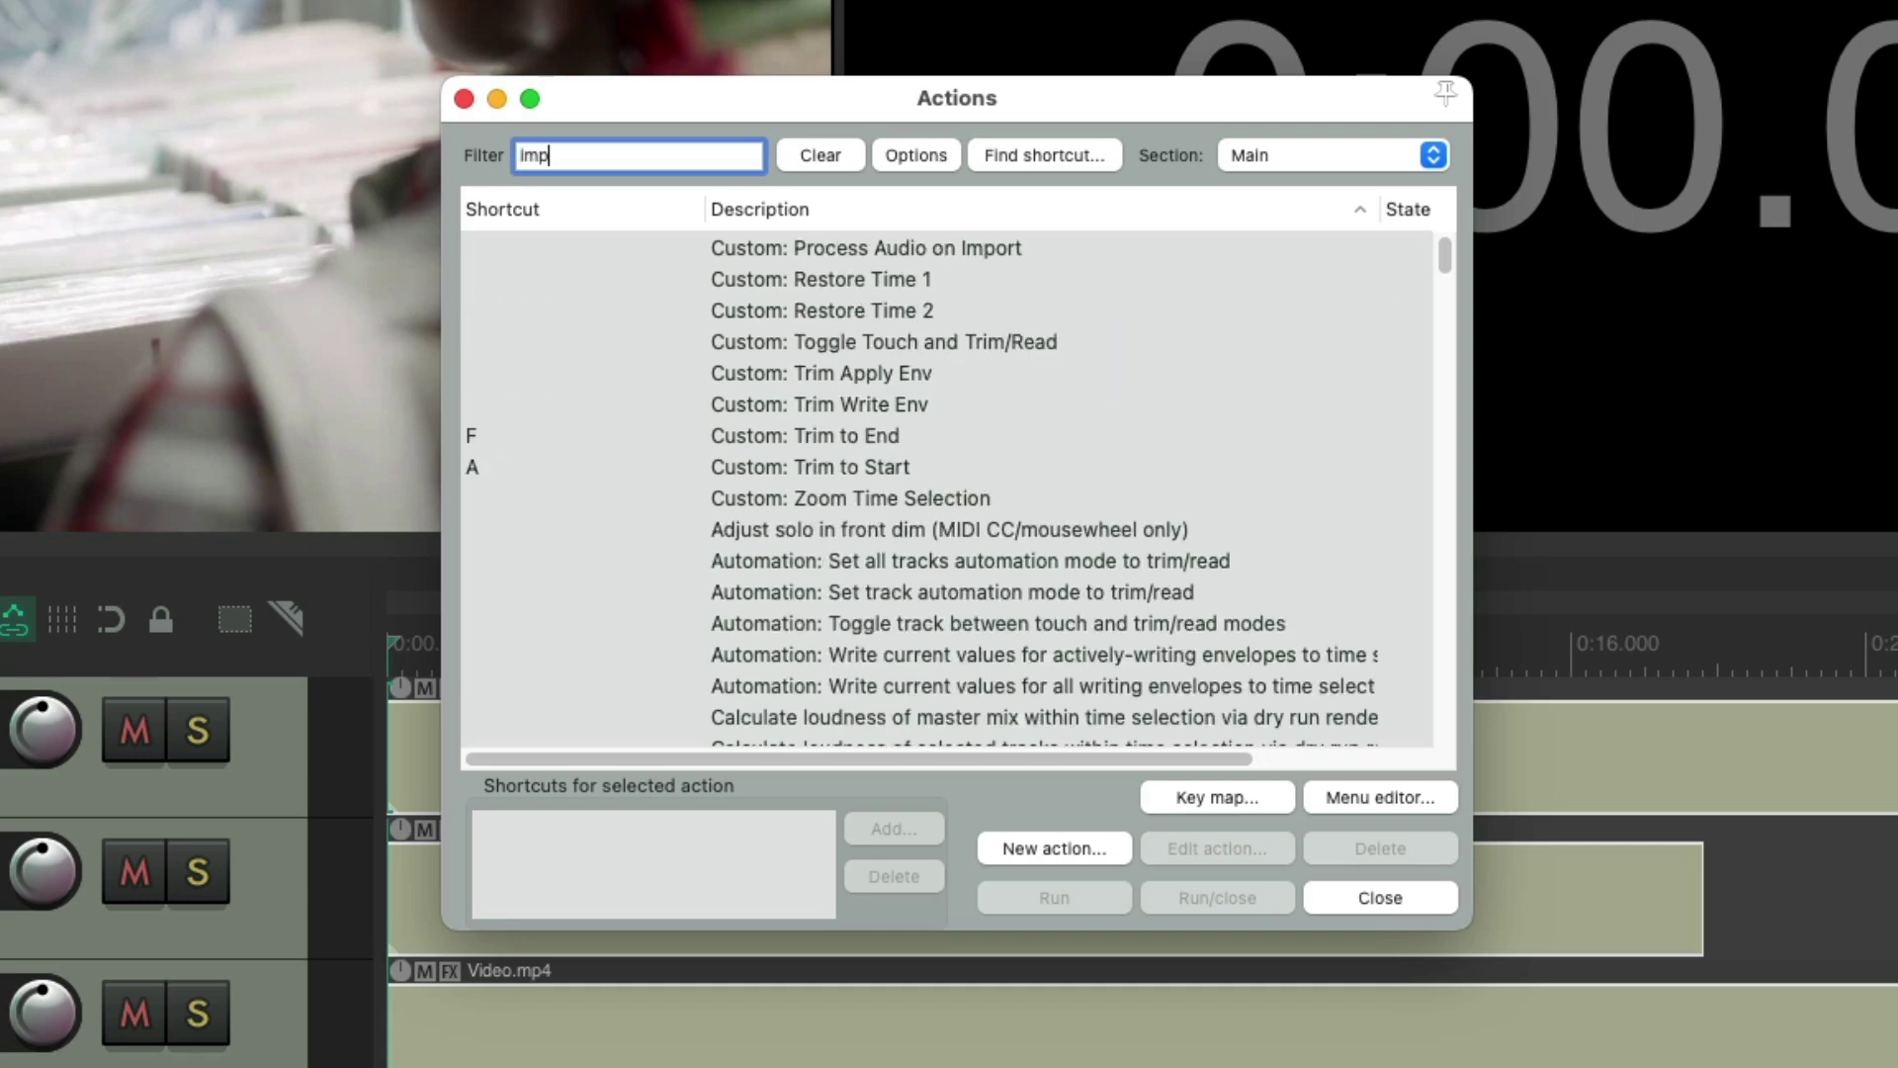
pyautogui.click(1212, 373)
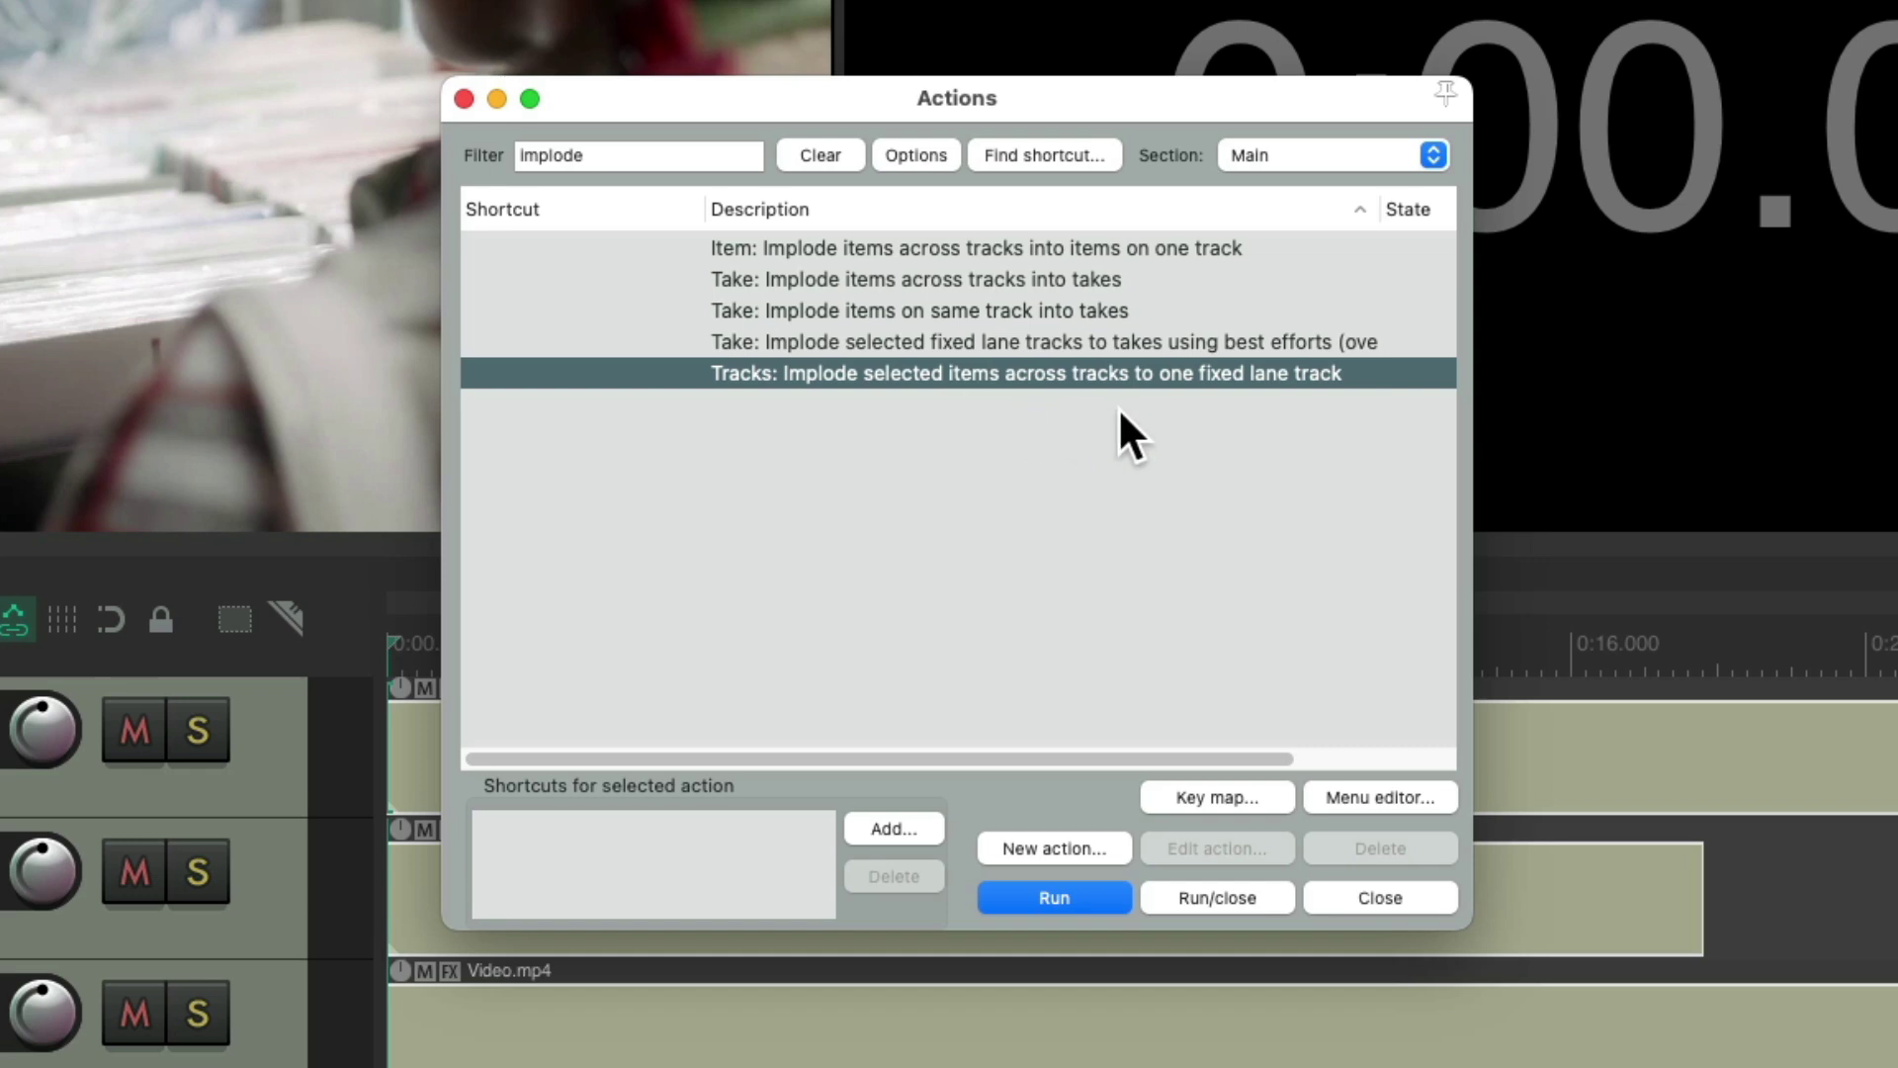
pyautogui.doubleClick(1047, 368)
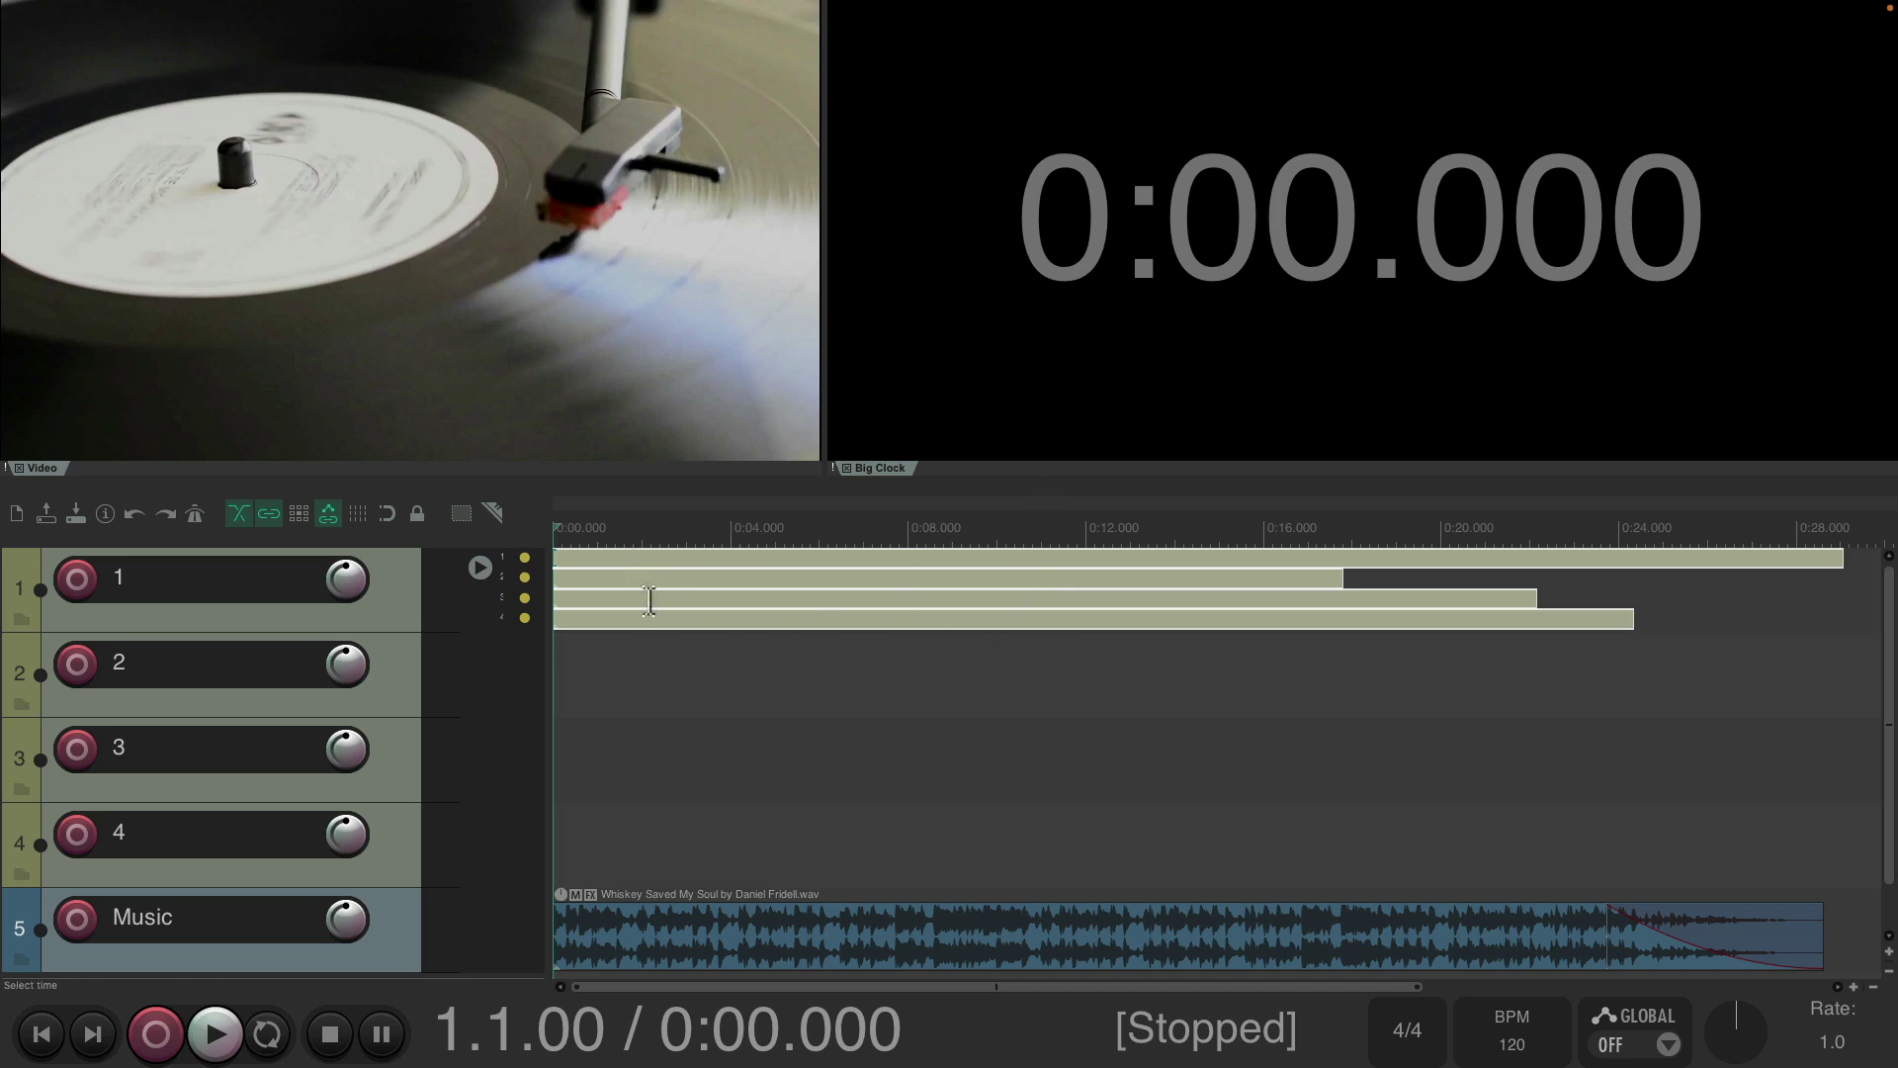
# Delete empty tracks 2–4 and show track 1's fixed lanes as big lanes.
pyautogui.click(403, 670)
pyautogui.keyDown('shift'); pyautogui.click(405, 815); pyautogui.keyUp('shift')
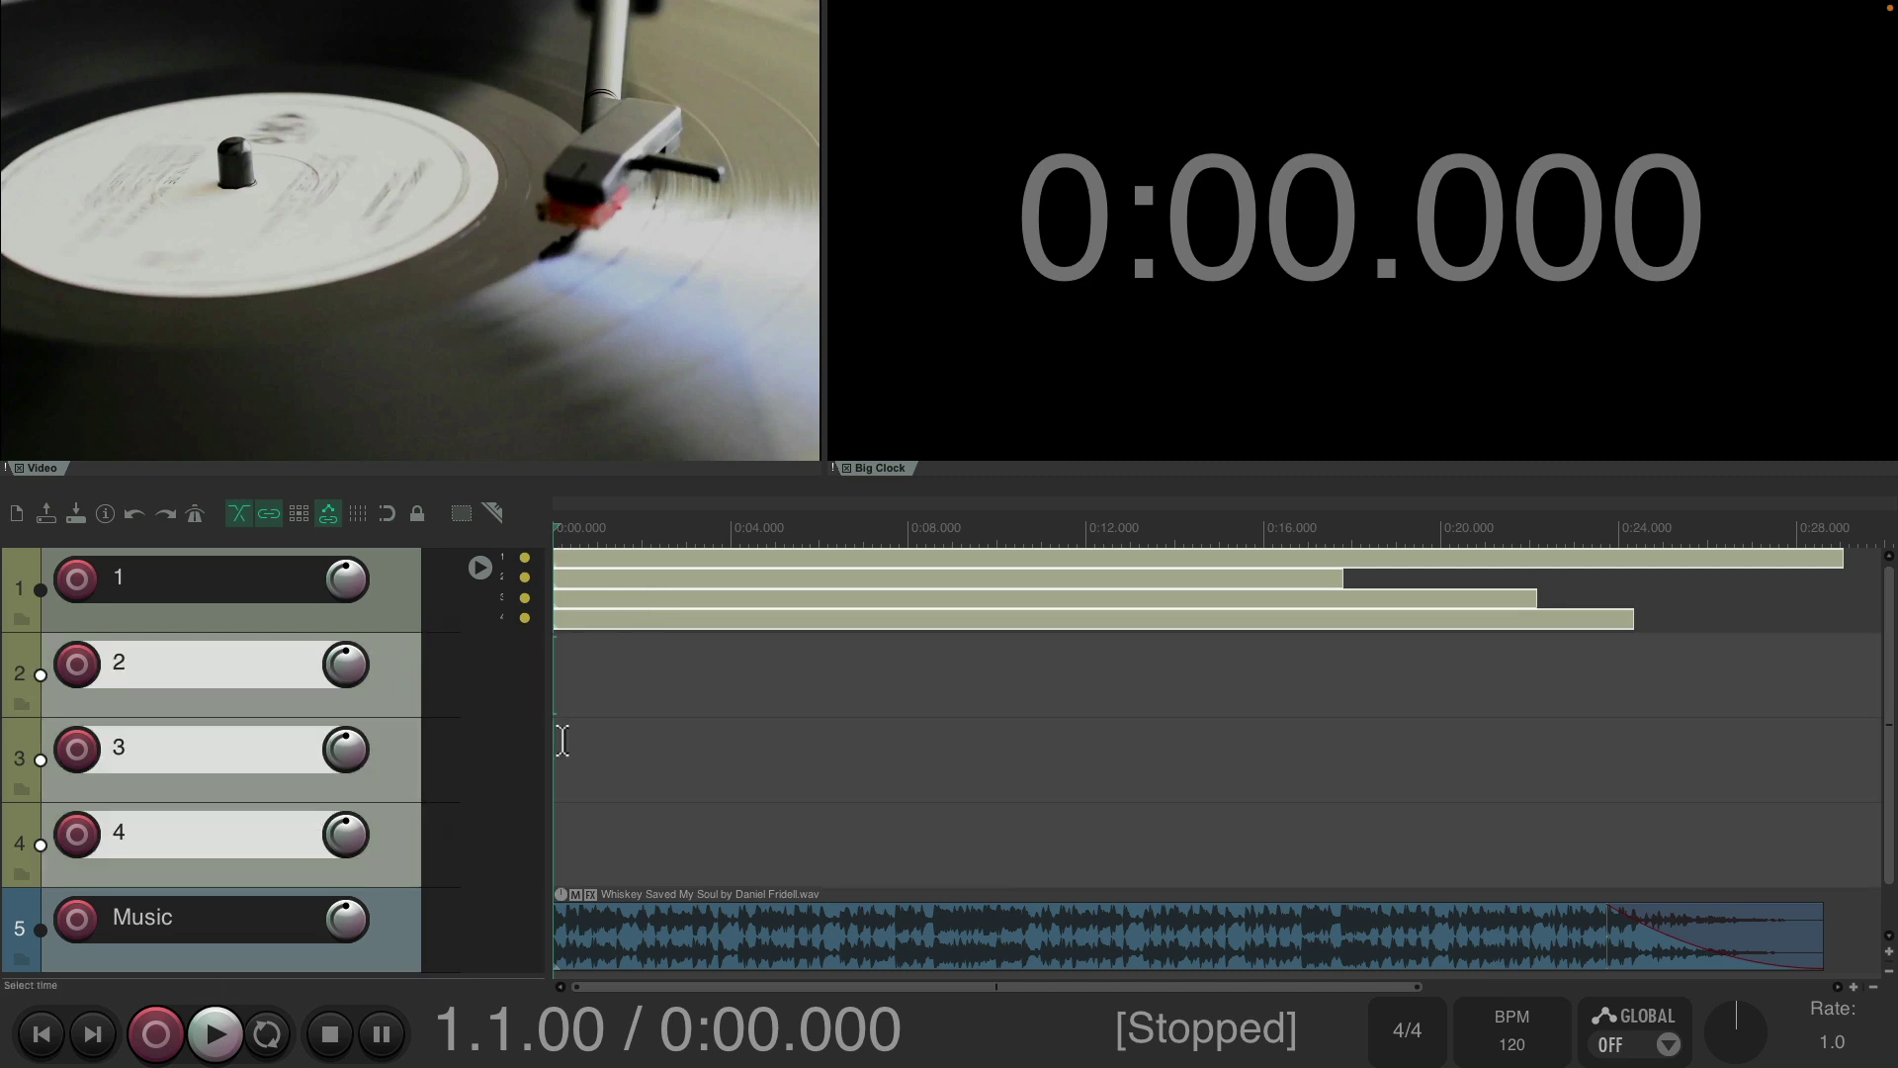
pyautogui.press('Delete')
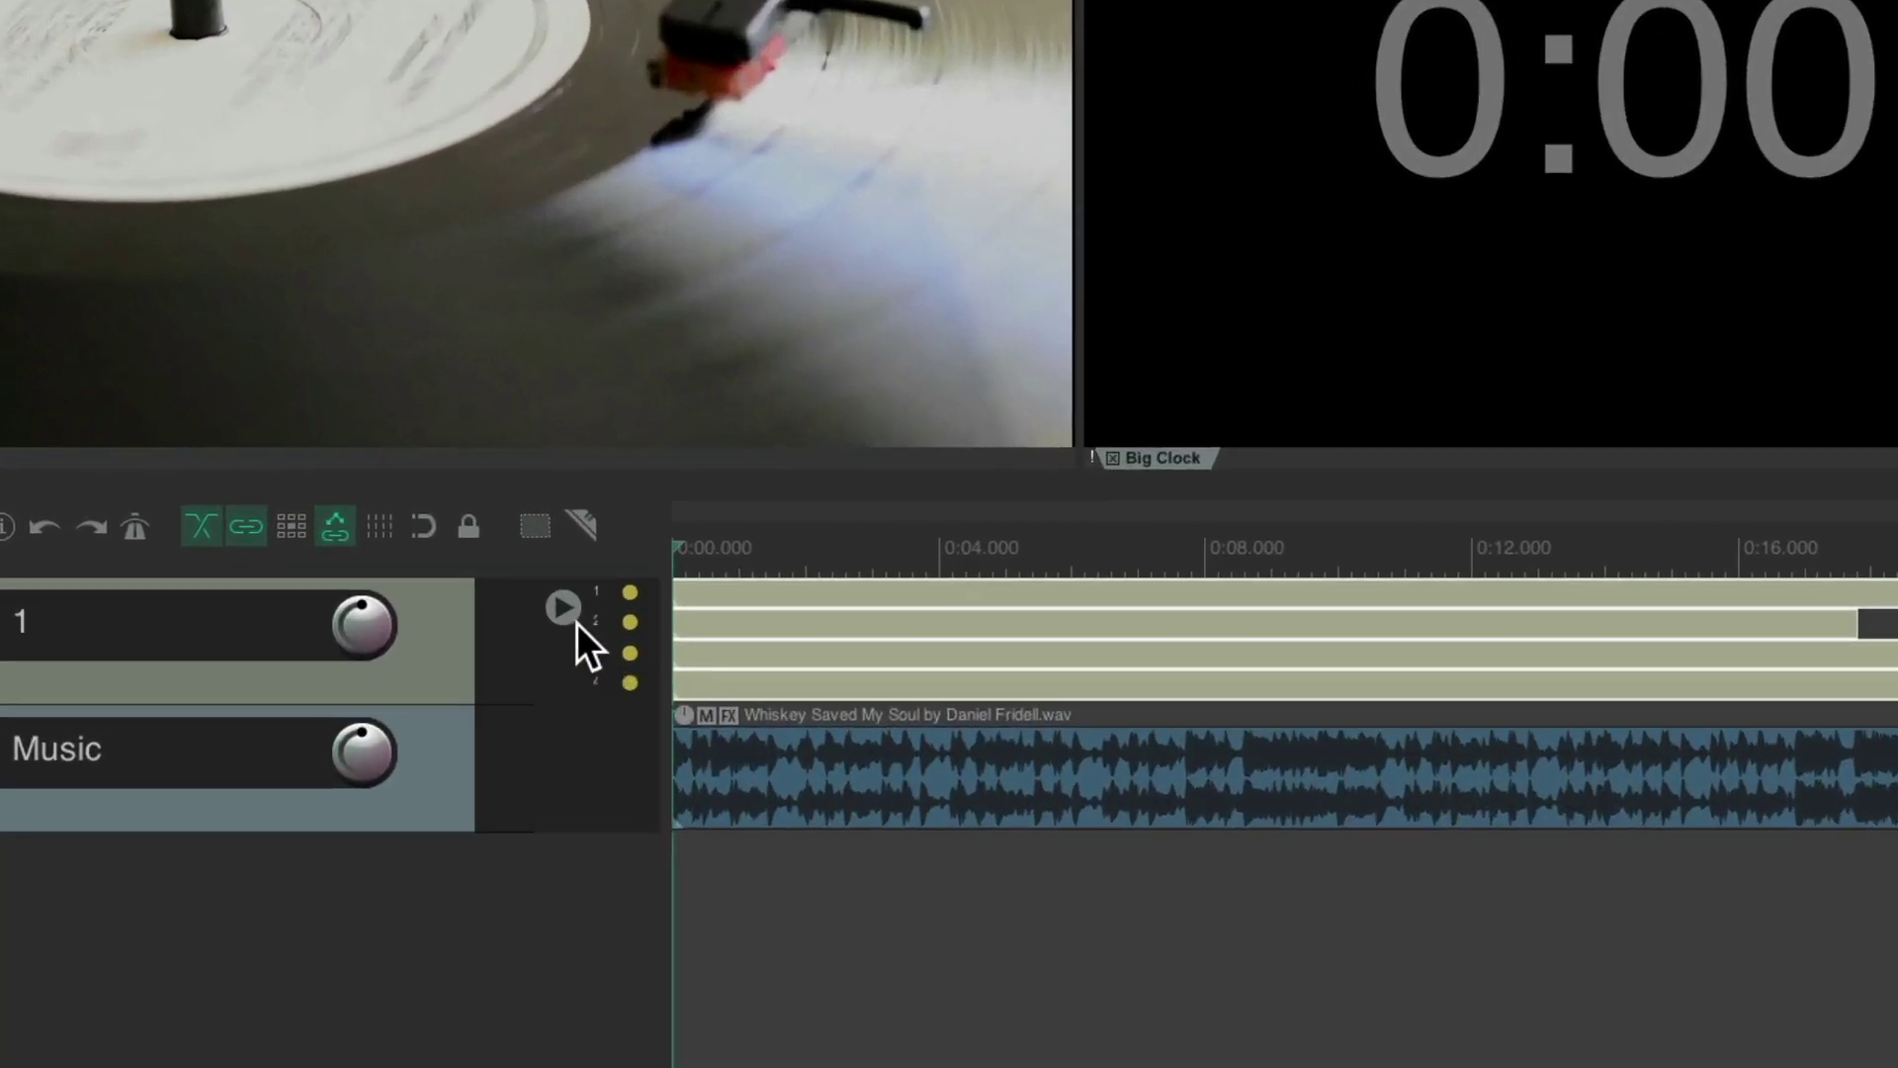
pyautogui.rightClick(480, 569)
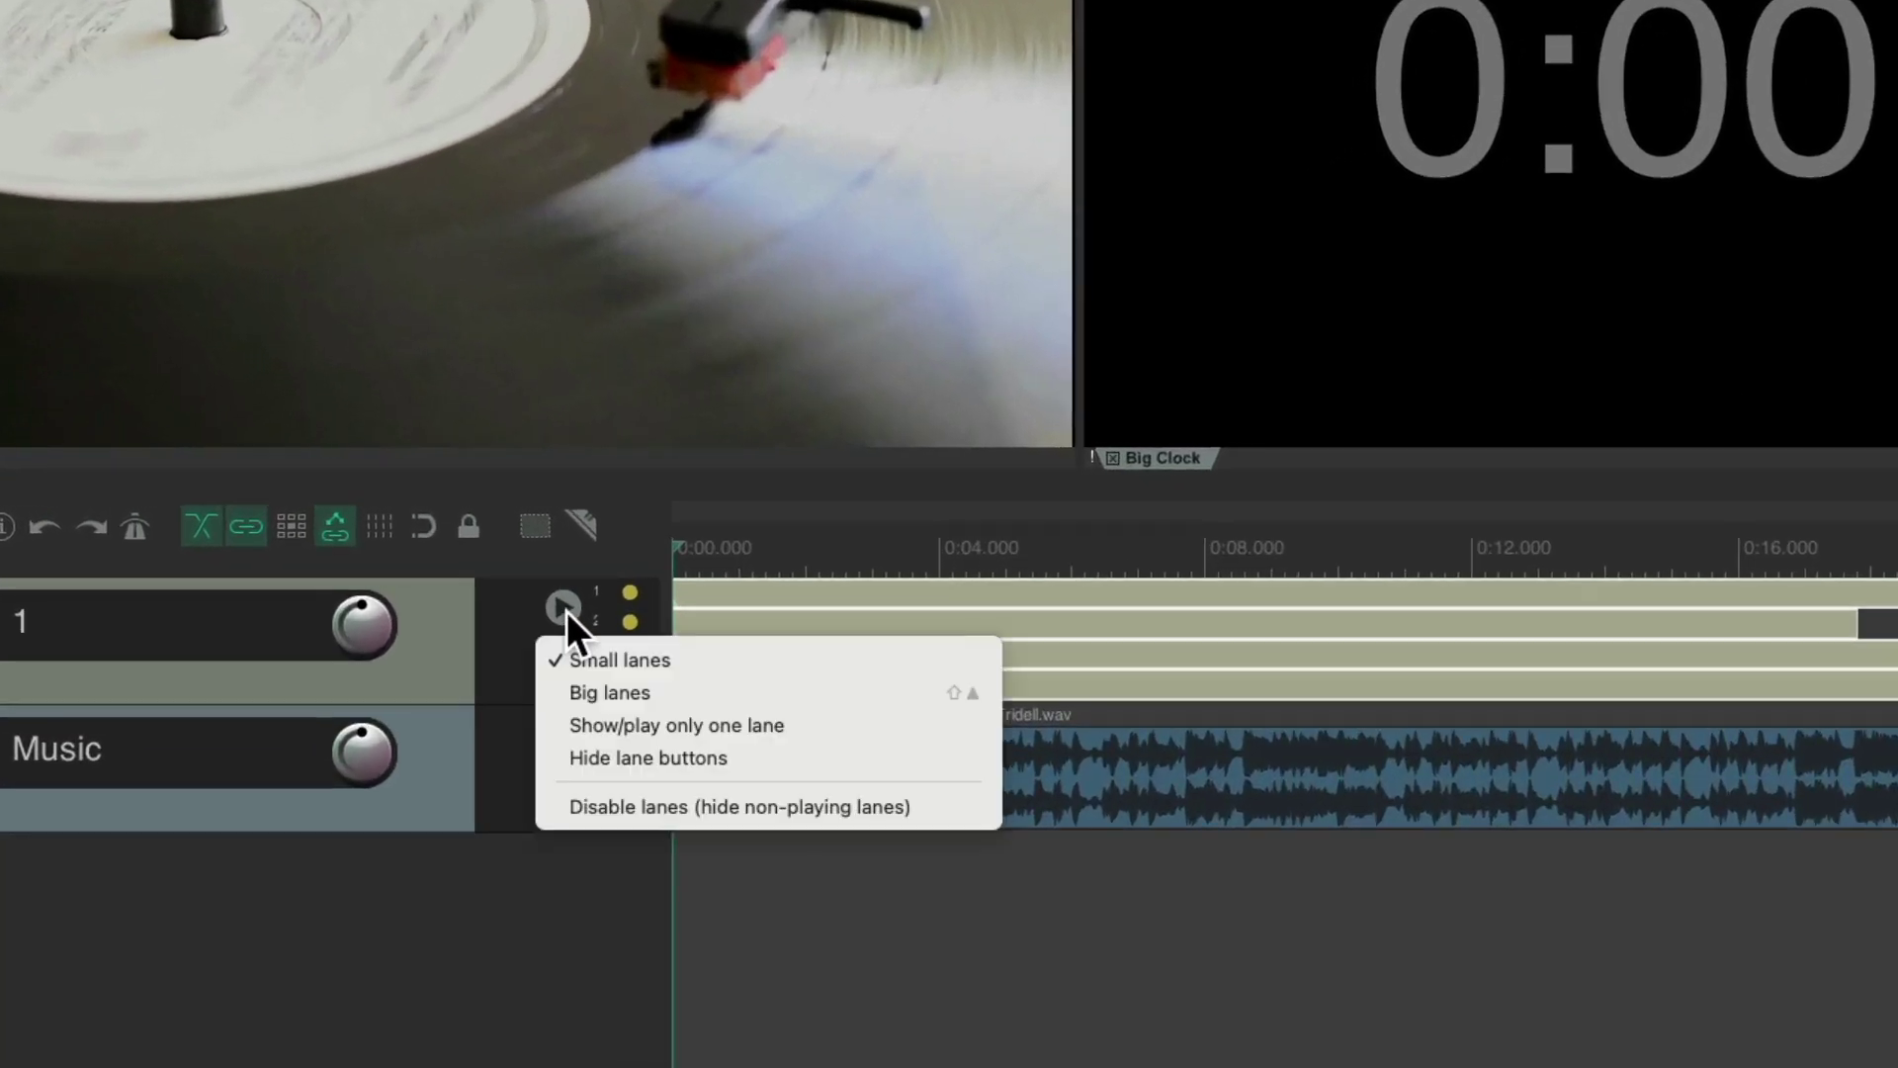
pyautogui.click(560, 692)
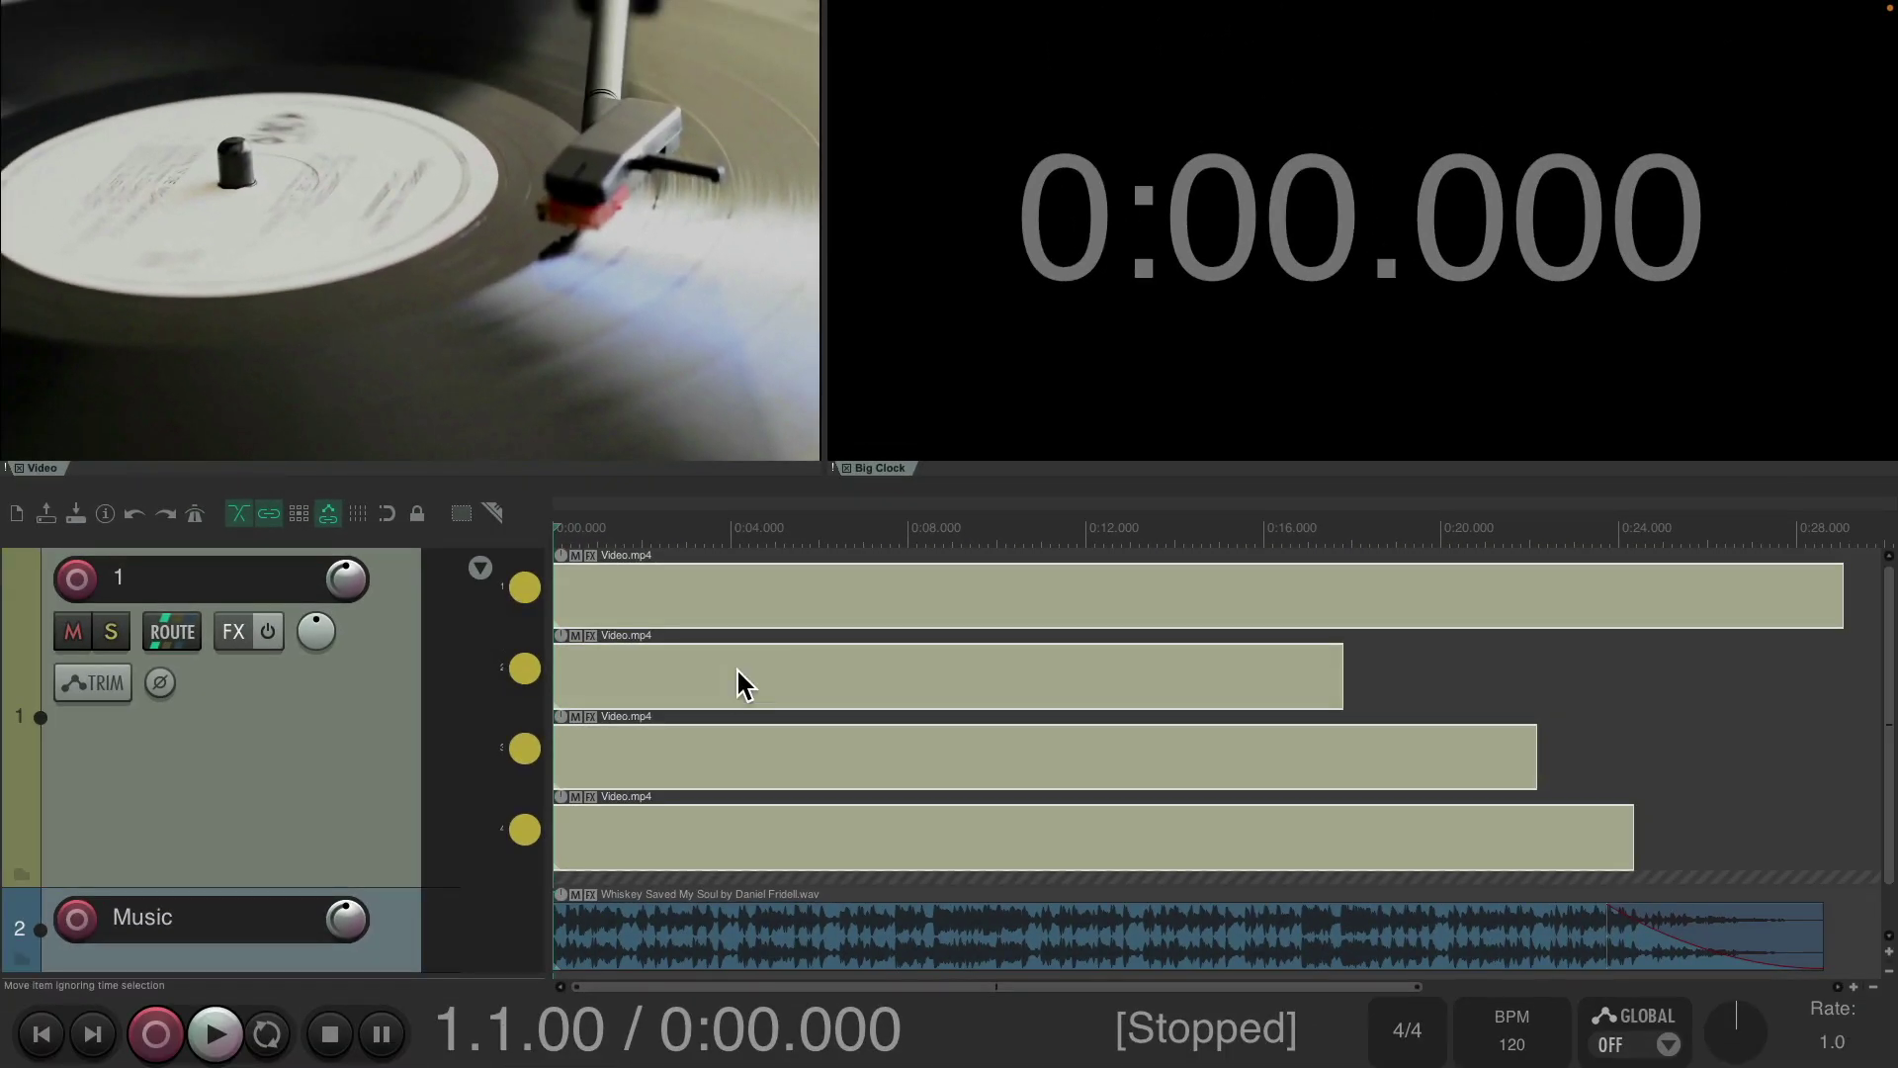
# Comp lane 1 into a new empty comp lane above the clips.
pyautogui.rightClick(518, 584)
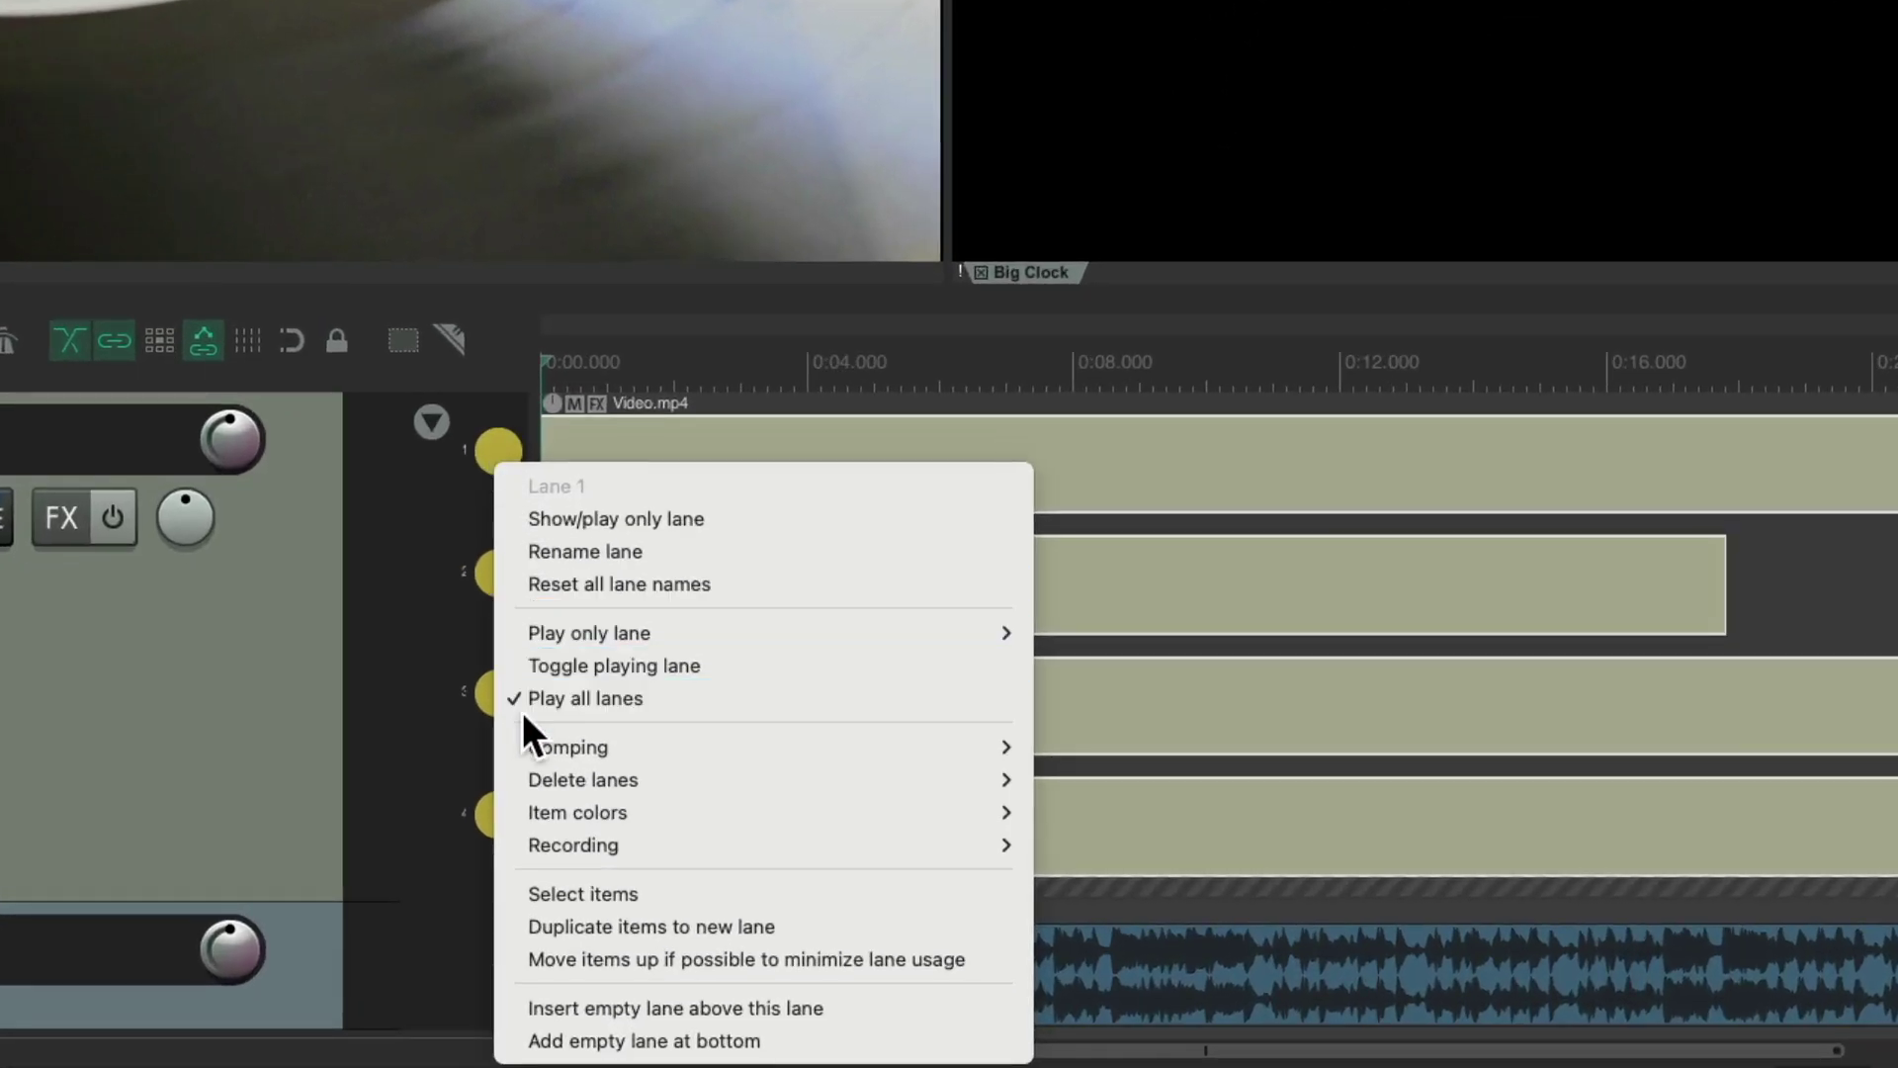
pyautogui.moveTo(514, 744)
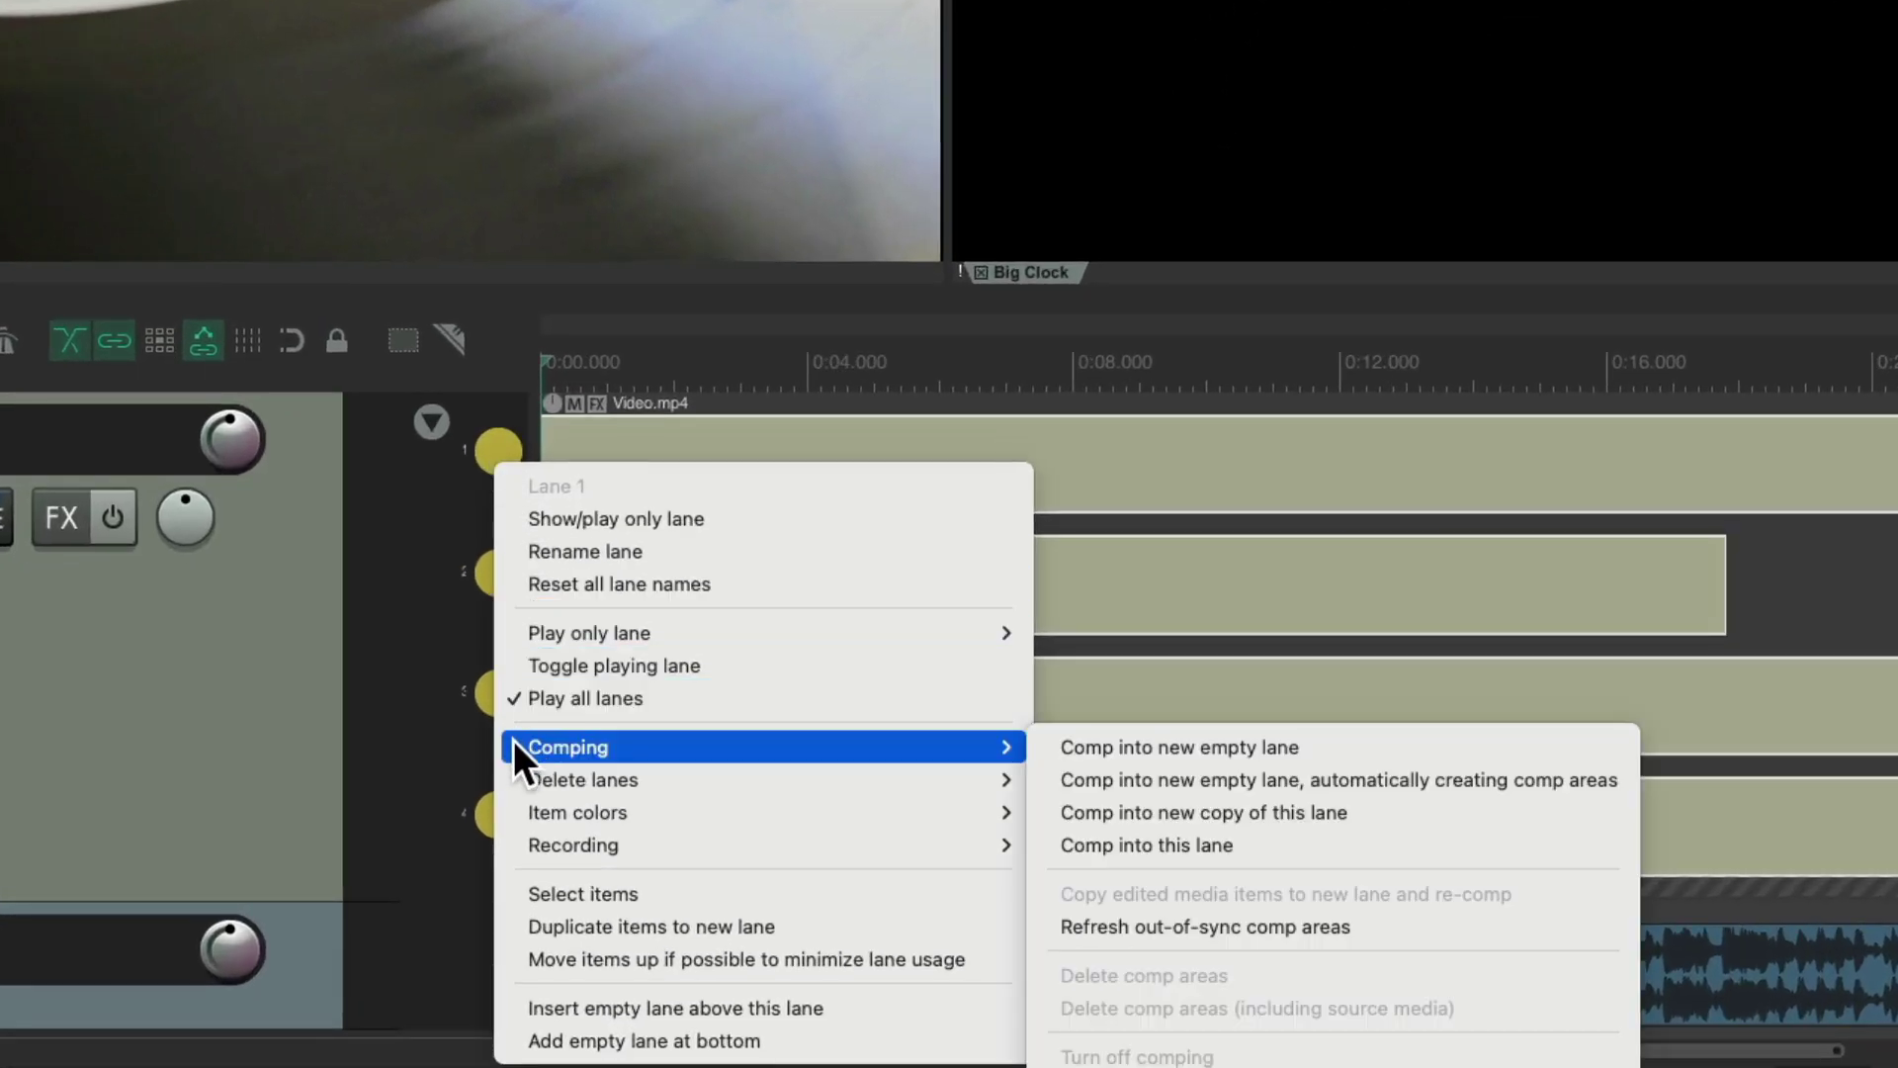
pyautogui.click(1047, 750)
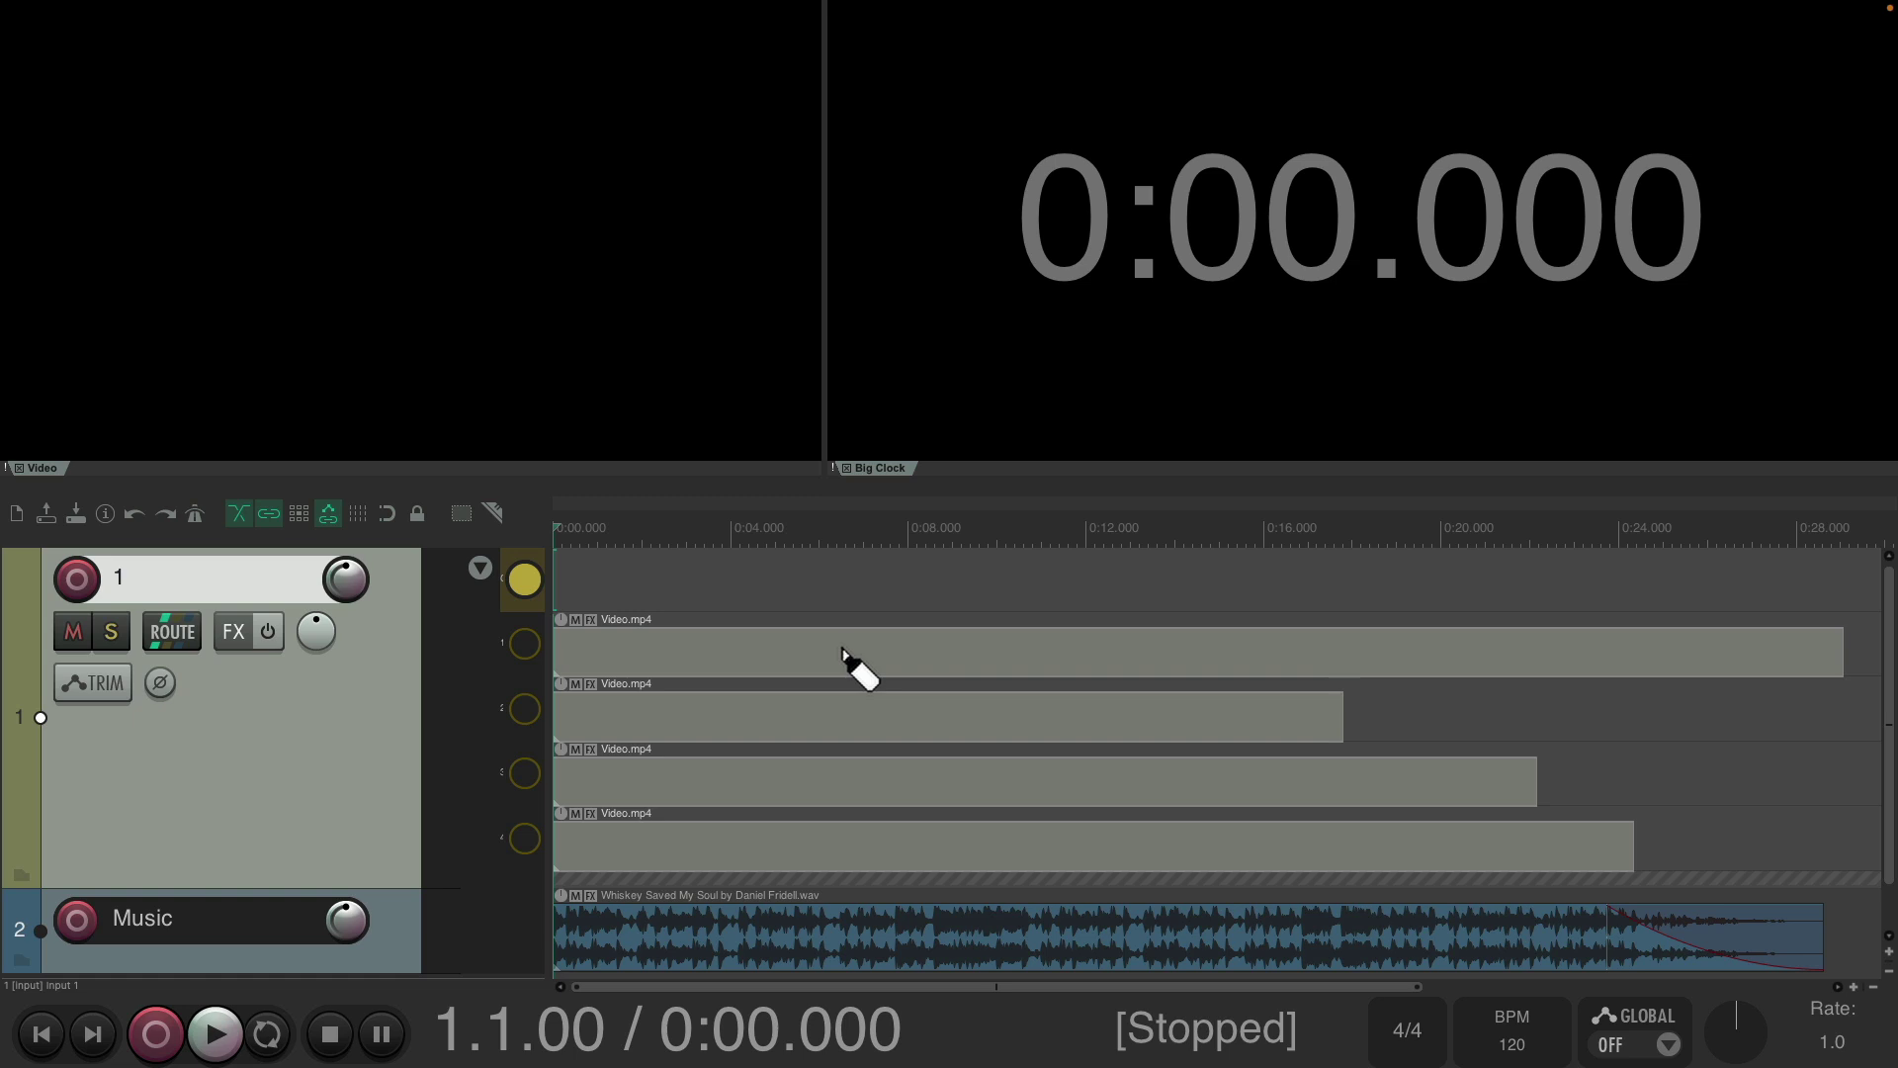
# Comp lane 1 up to 0:25.4, then take the opening from lane 2 and preview.
pyautogui.moveTo(1685, 656); pyautogui.dragTo(558, 667)
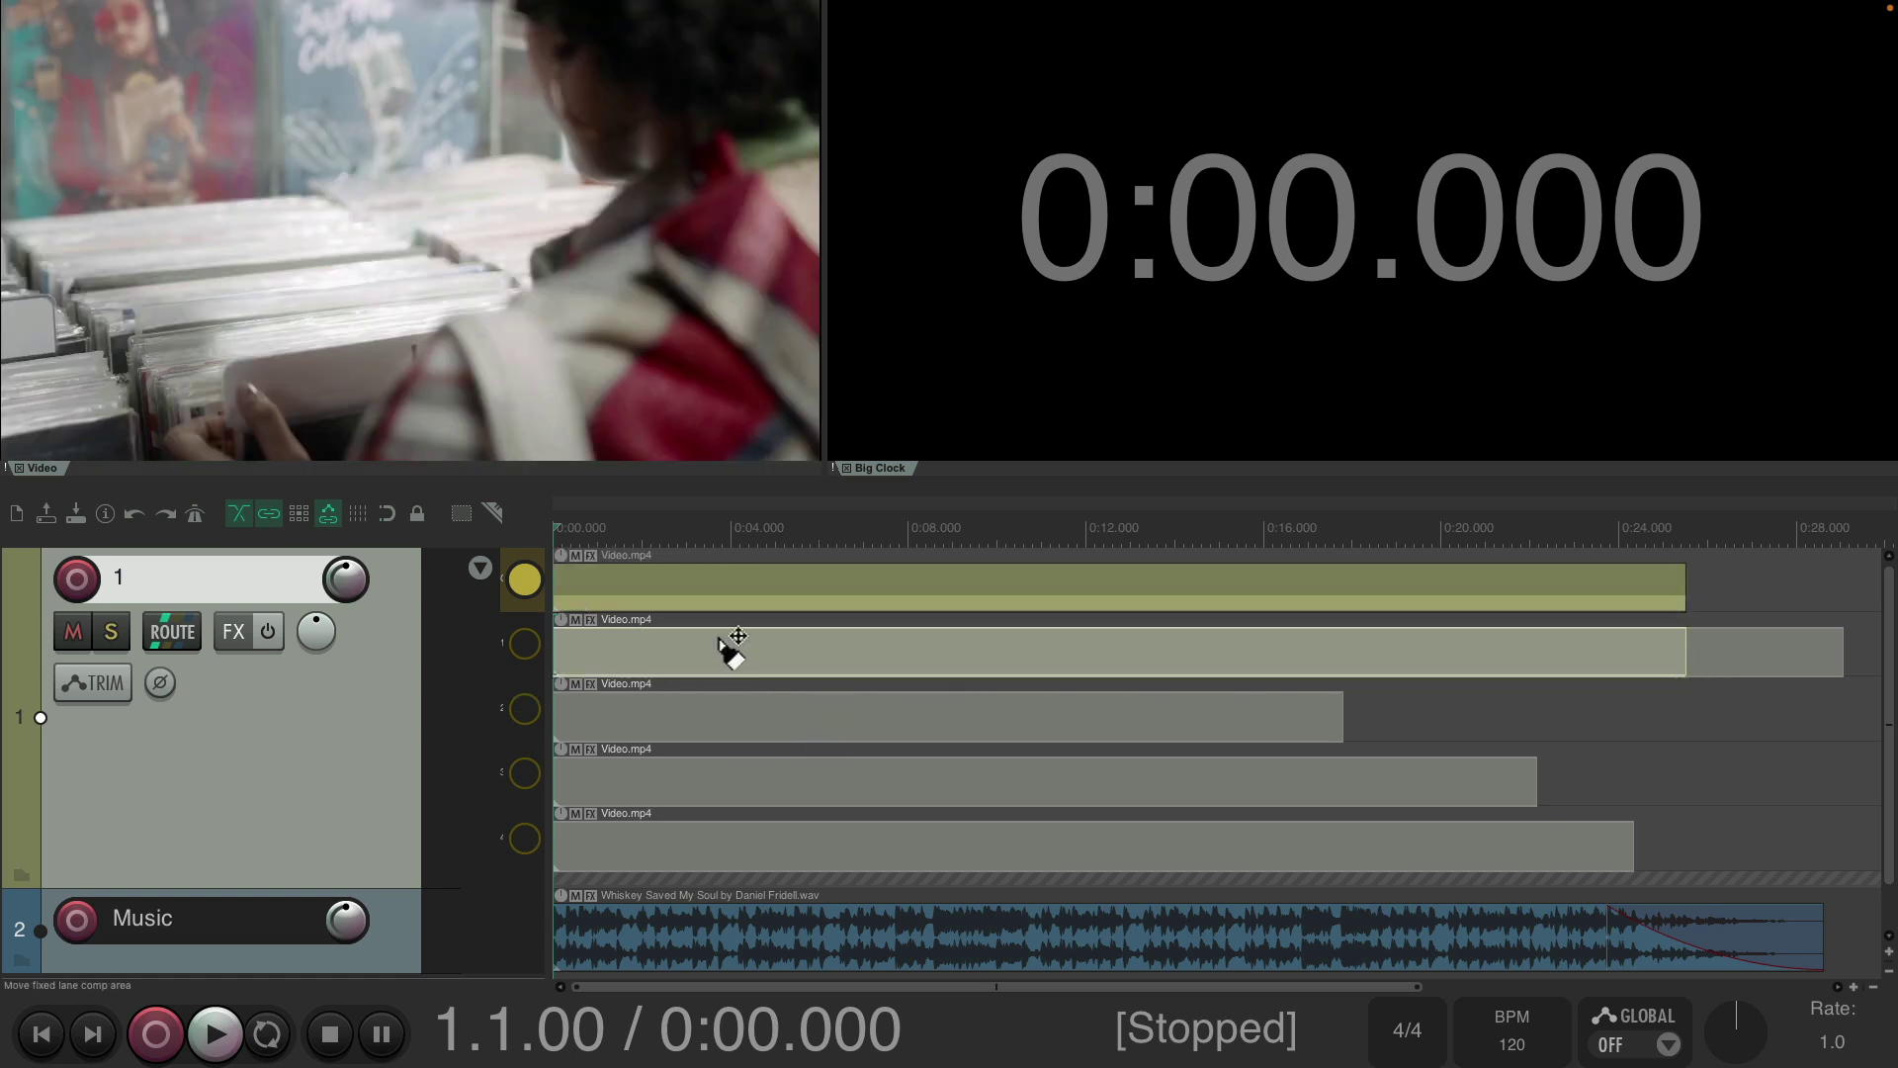
pyautogui.press('space')
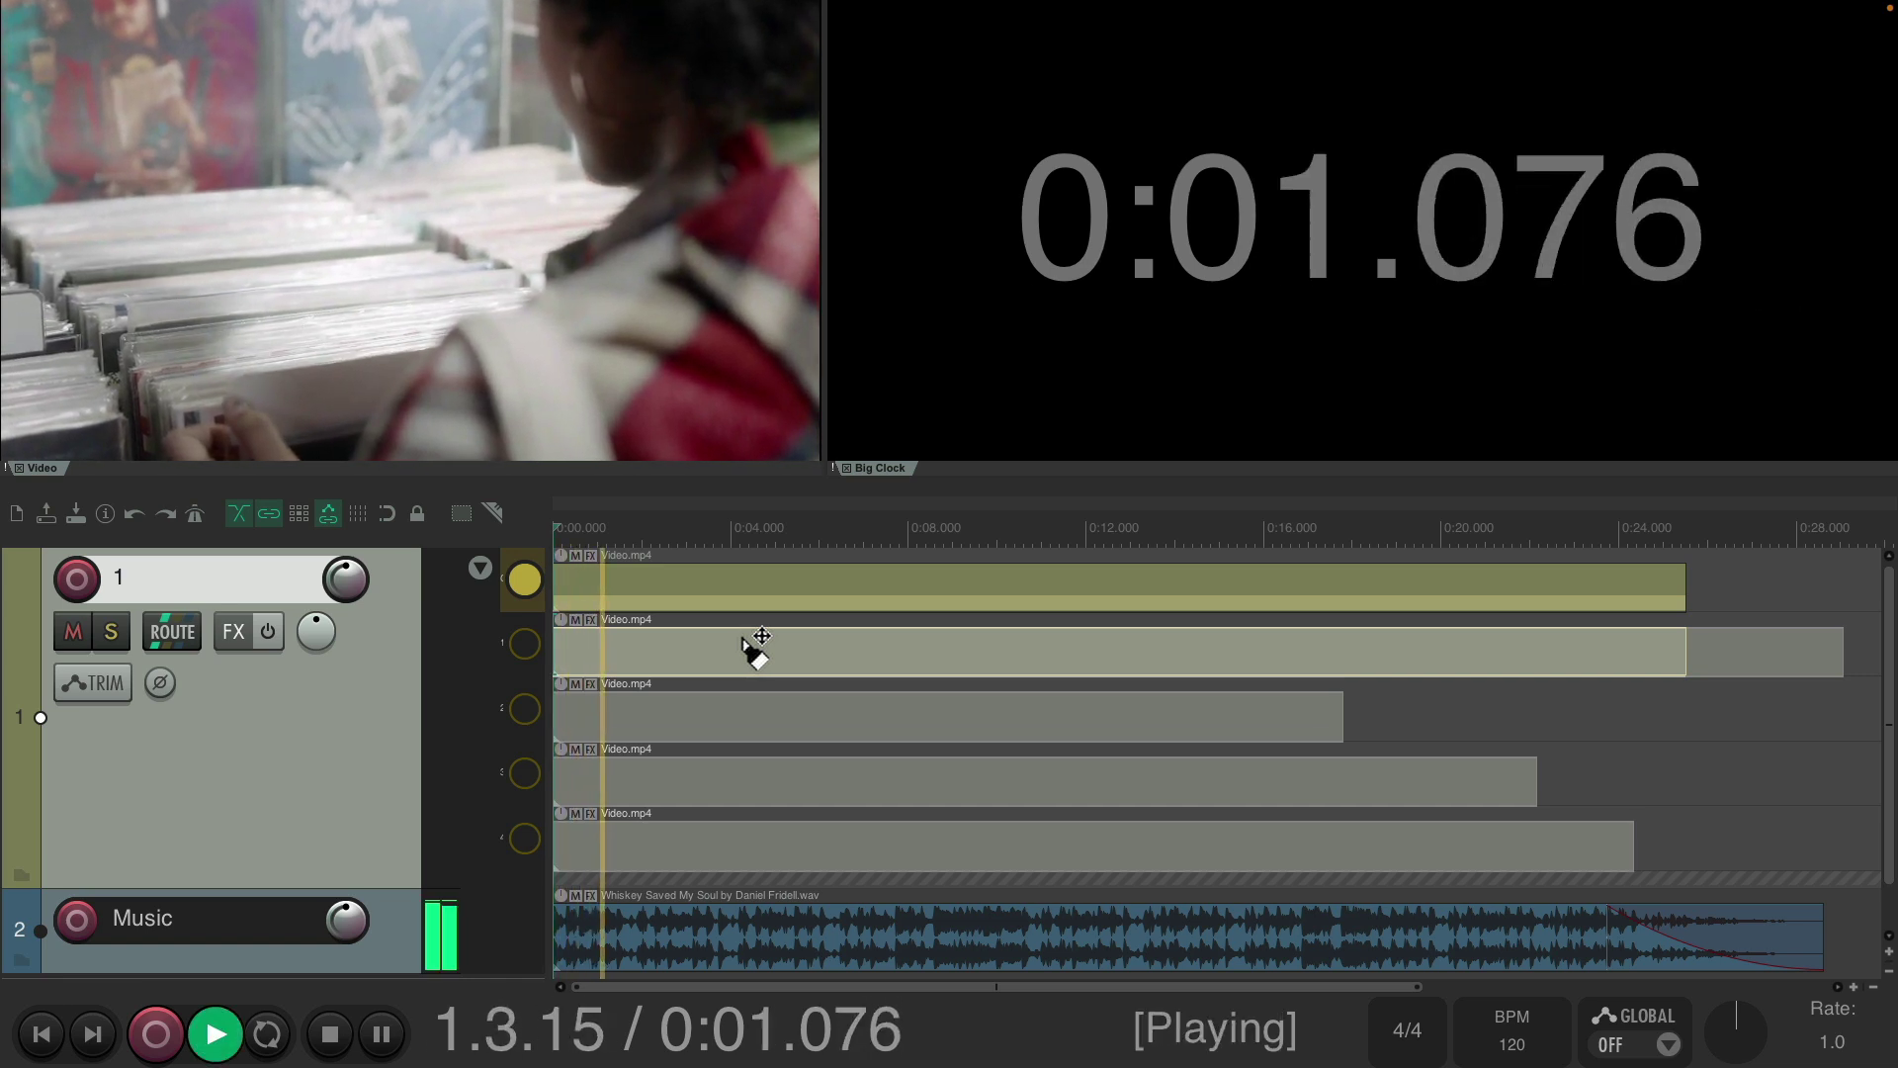
pyautogui.press('space')
pyautogui.moveTo(922, 718); pyautogui.dragTo(678, 718)
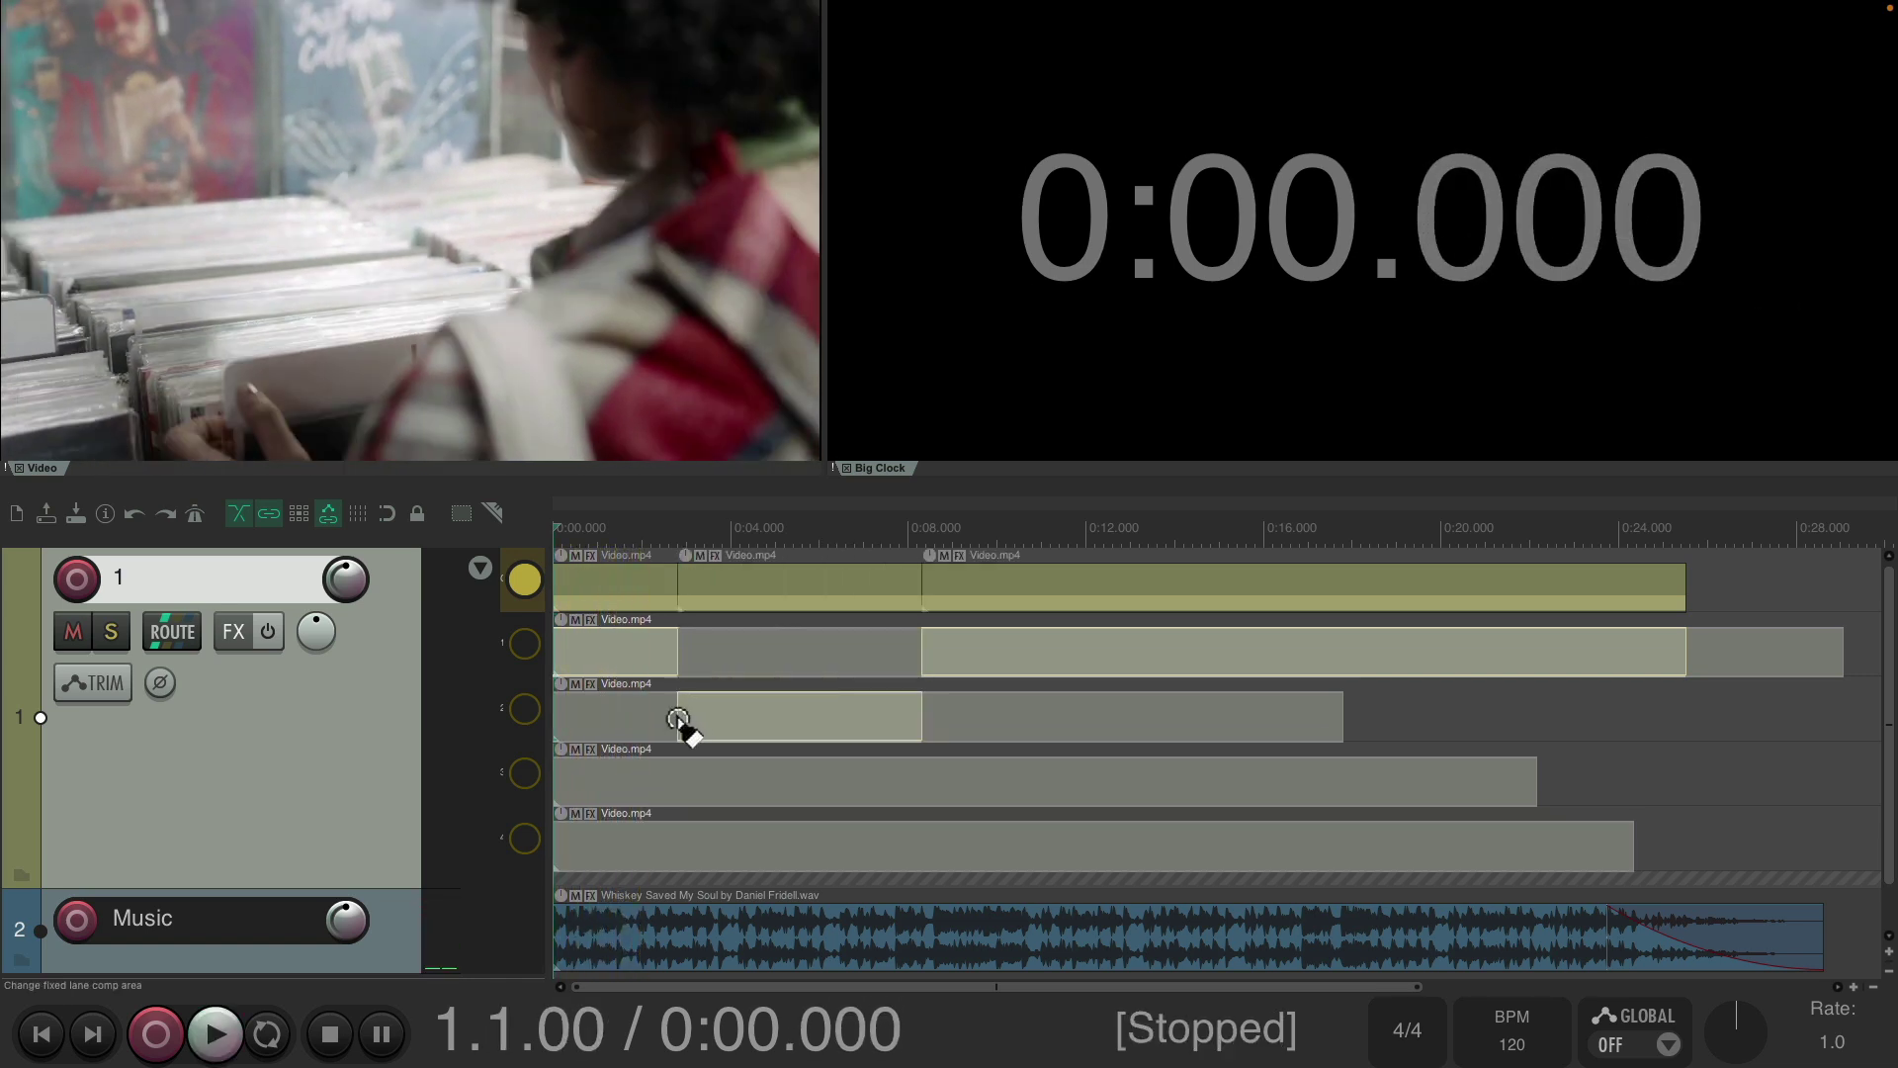
pyautogui.click(674, 719)
pyautogui.press('space')
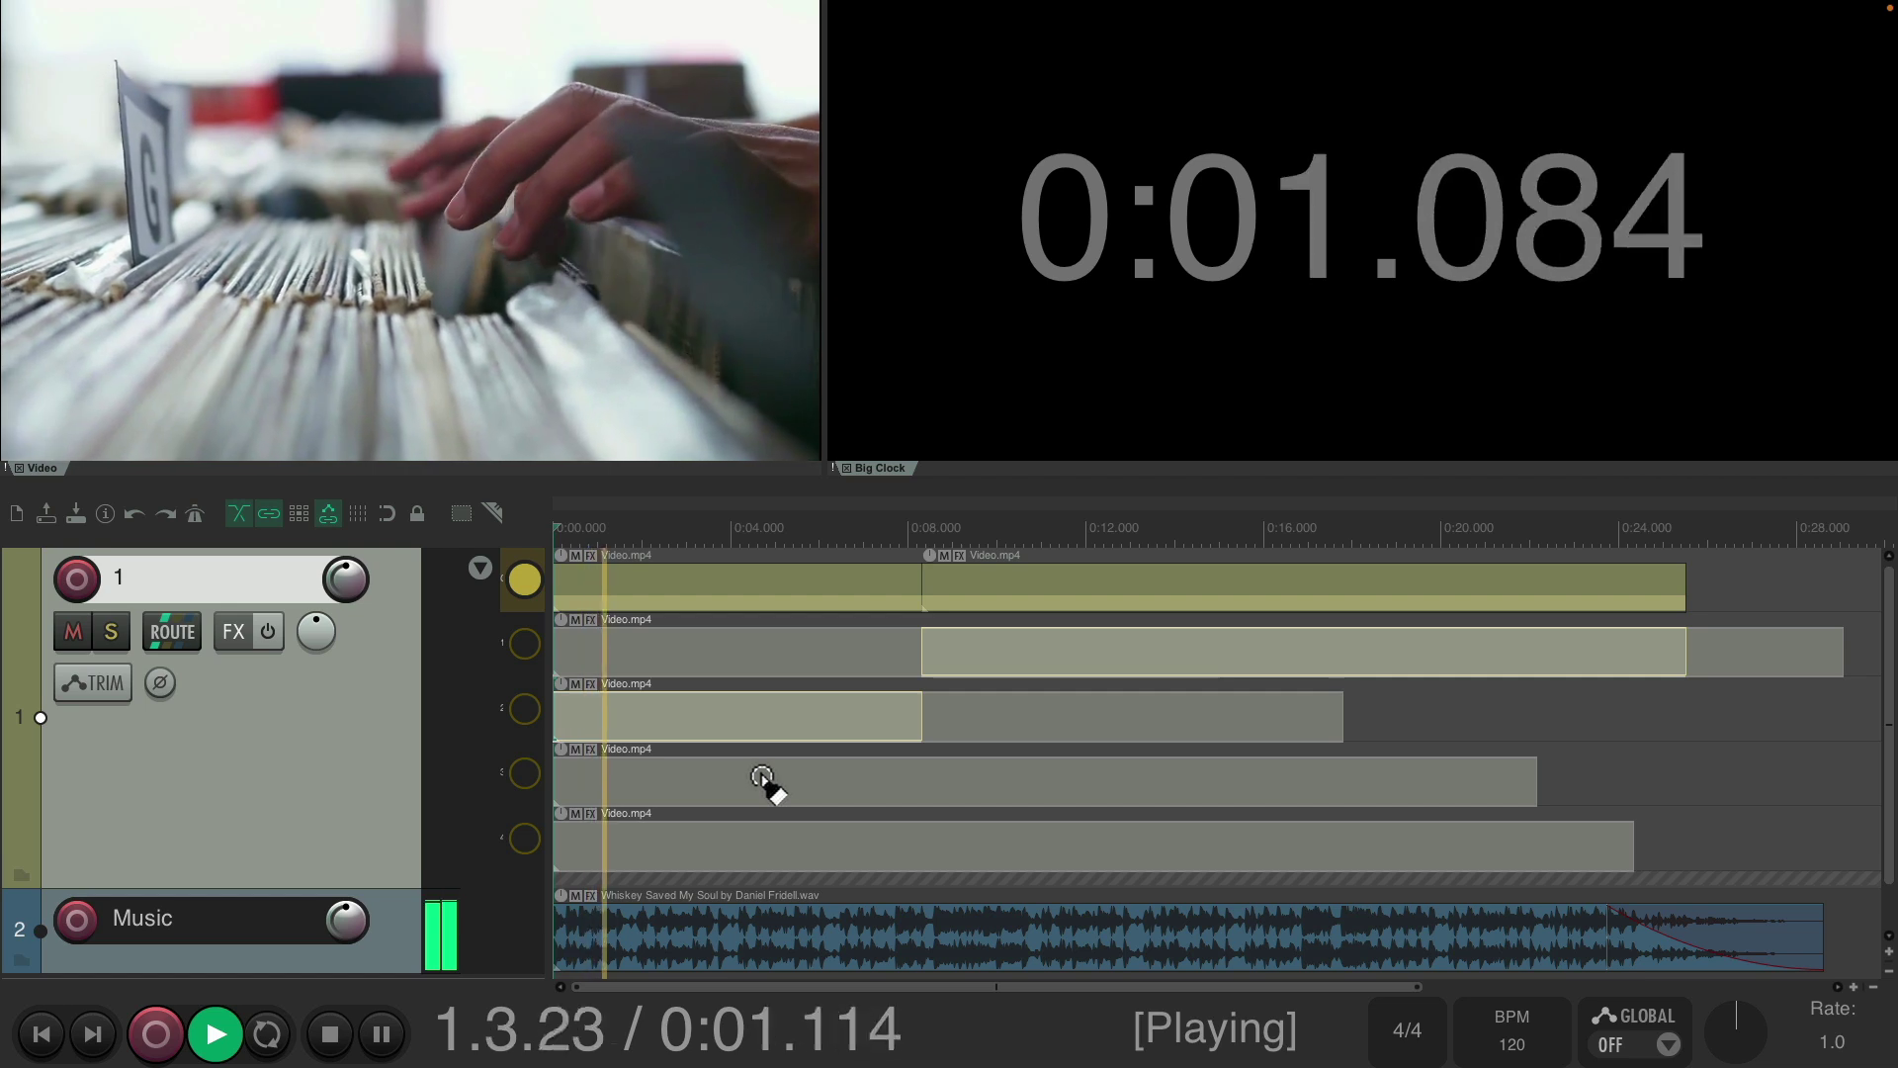
pyautogui.press('space')
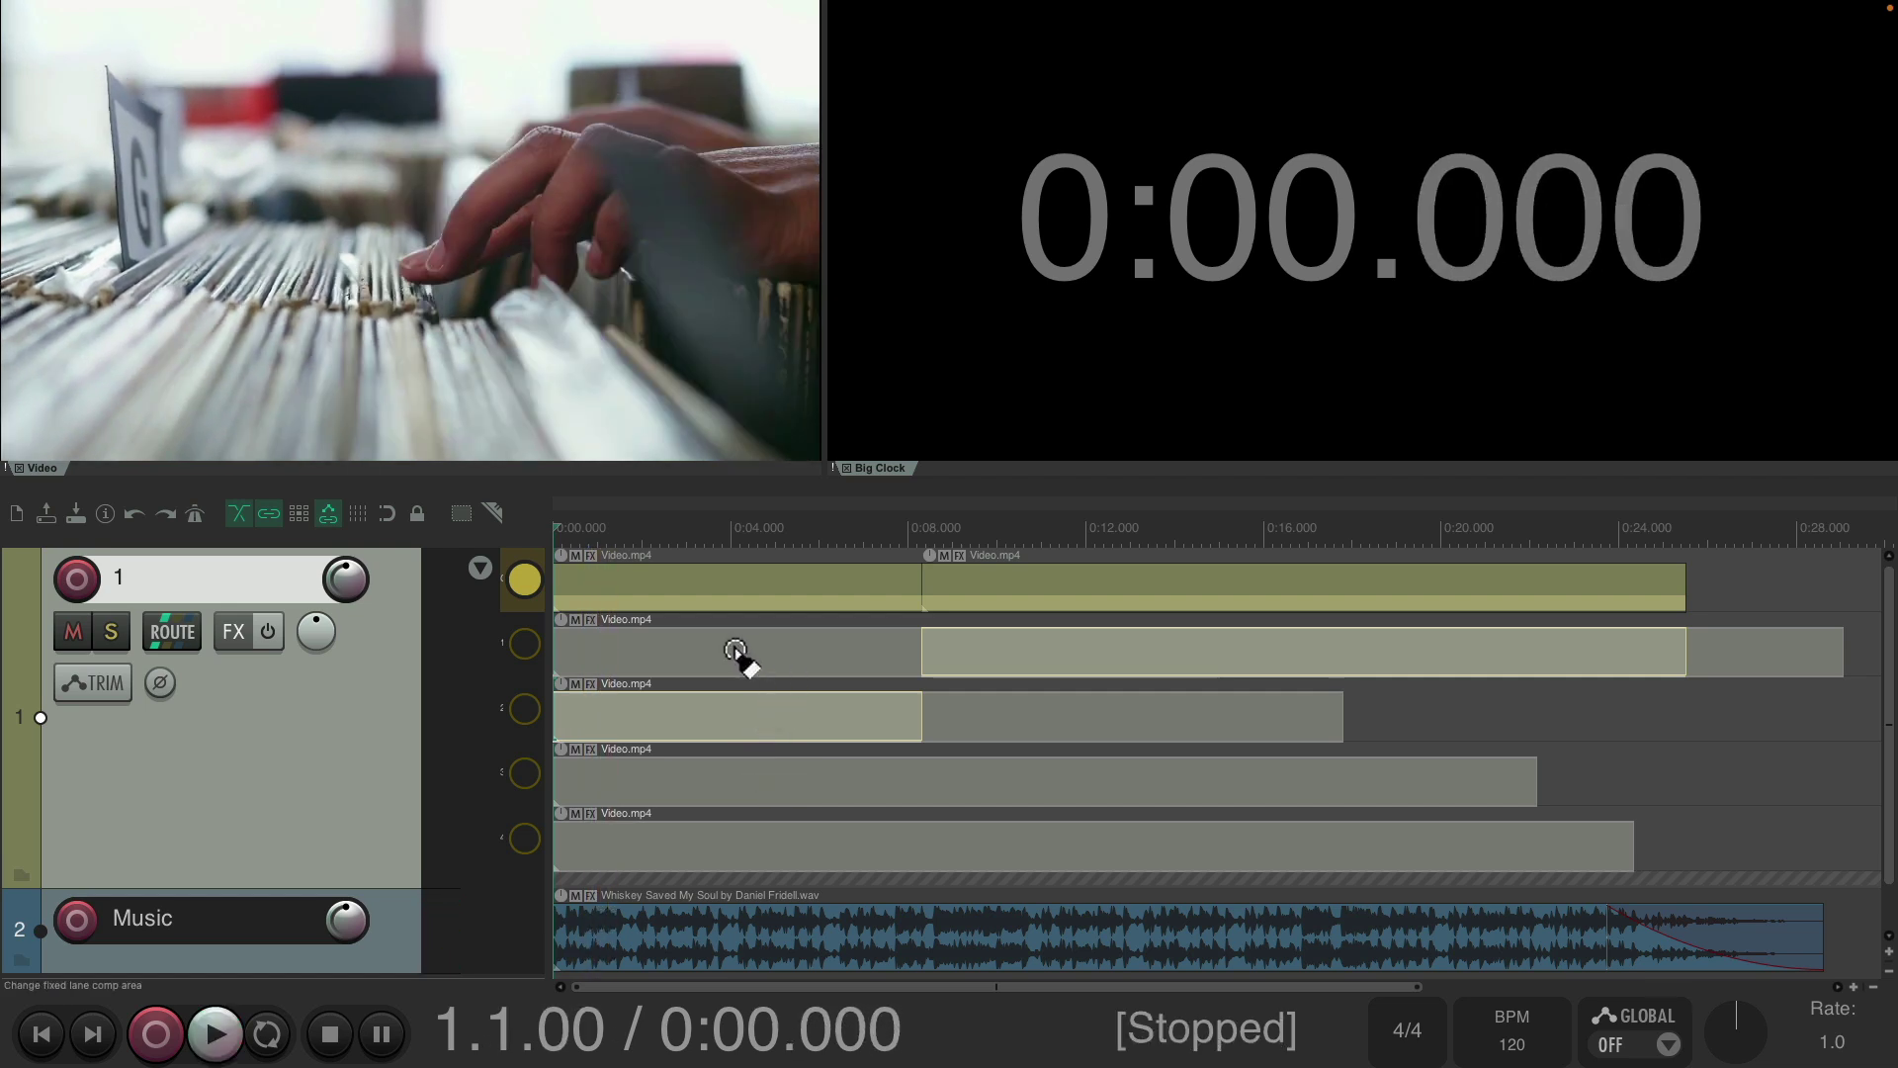
# Try lanes 3 and 1 for the opening, then wheel it down to lane 4's turntable clip.
pyautogui.moveTo(737, 658); pyautogui.dragTo(752, 786)
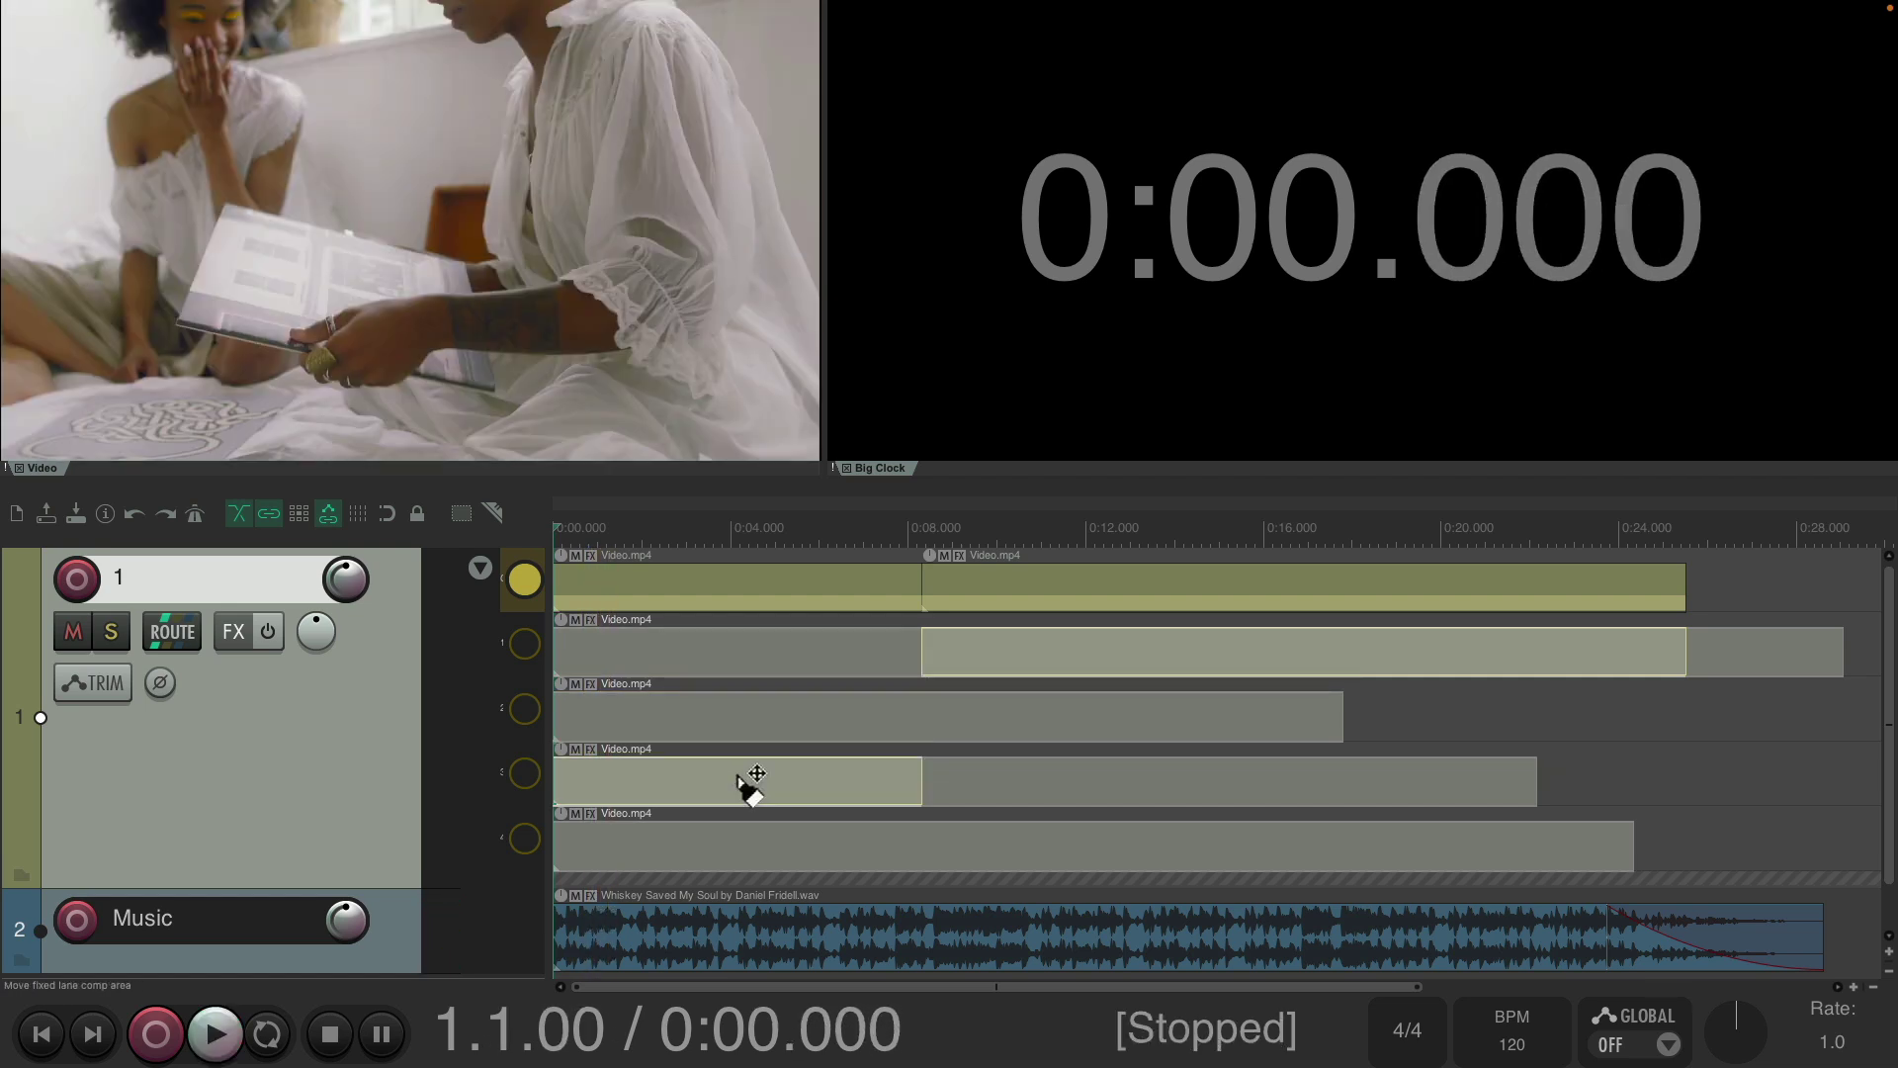
pyautogui.press('t')
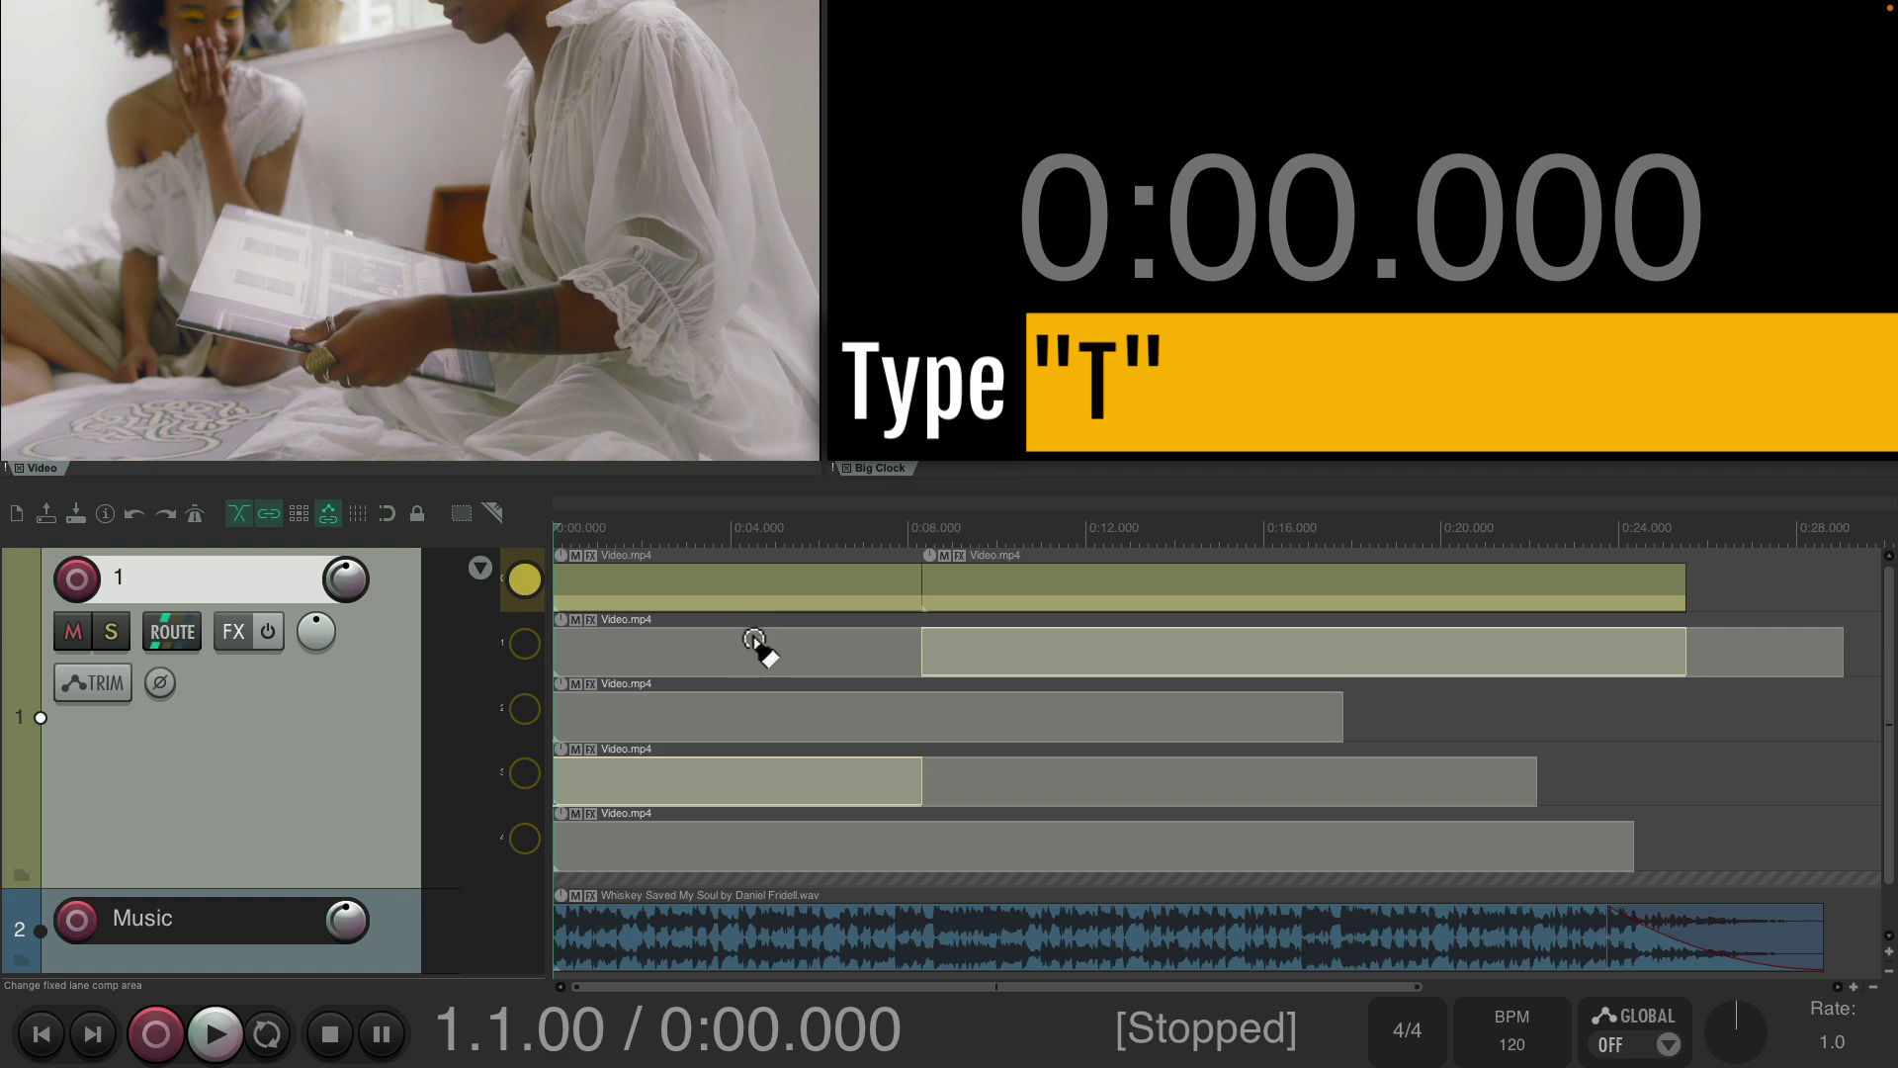
pyautogui.click(755, 644)
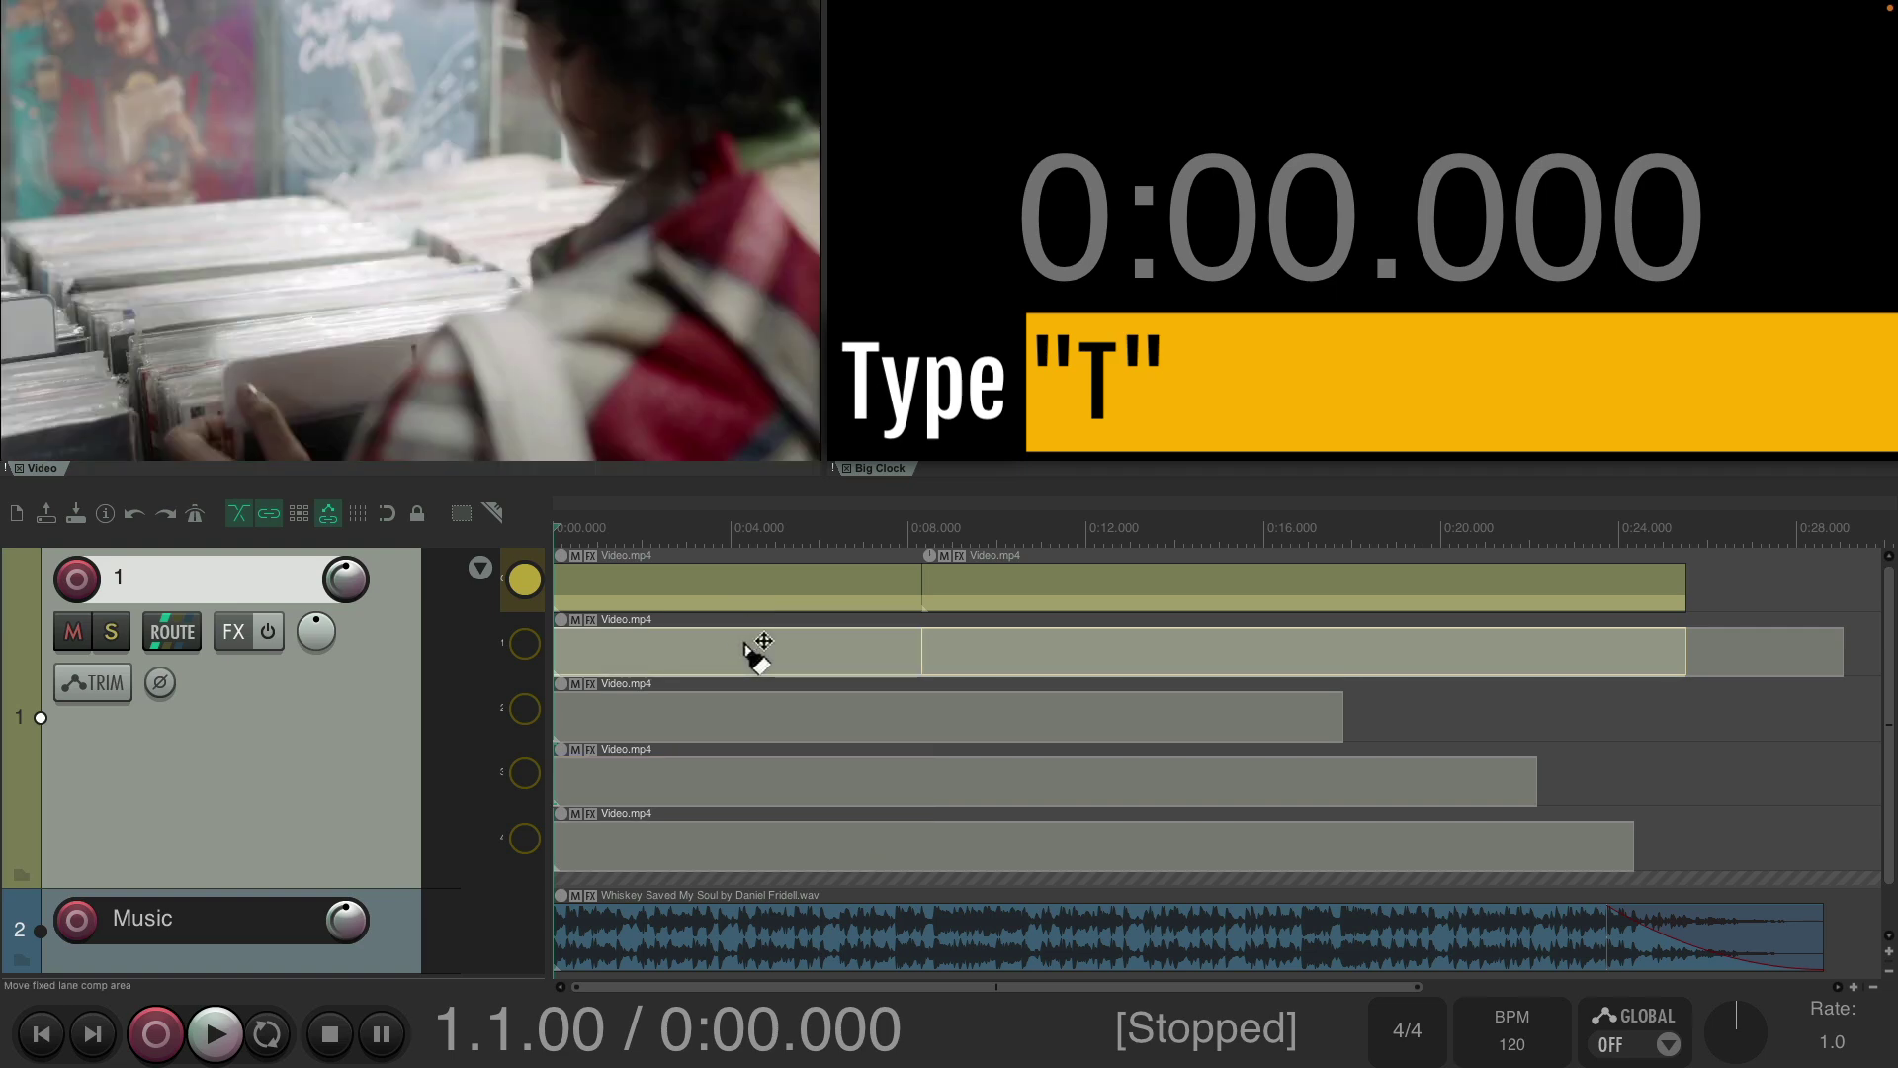
pyautogui.scroll(-1, 755, 644)
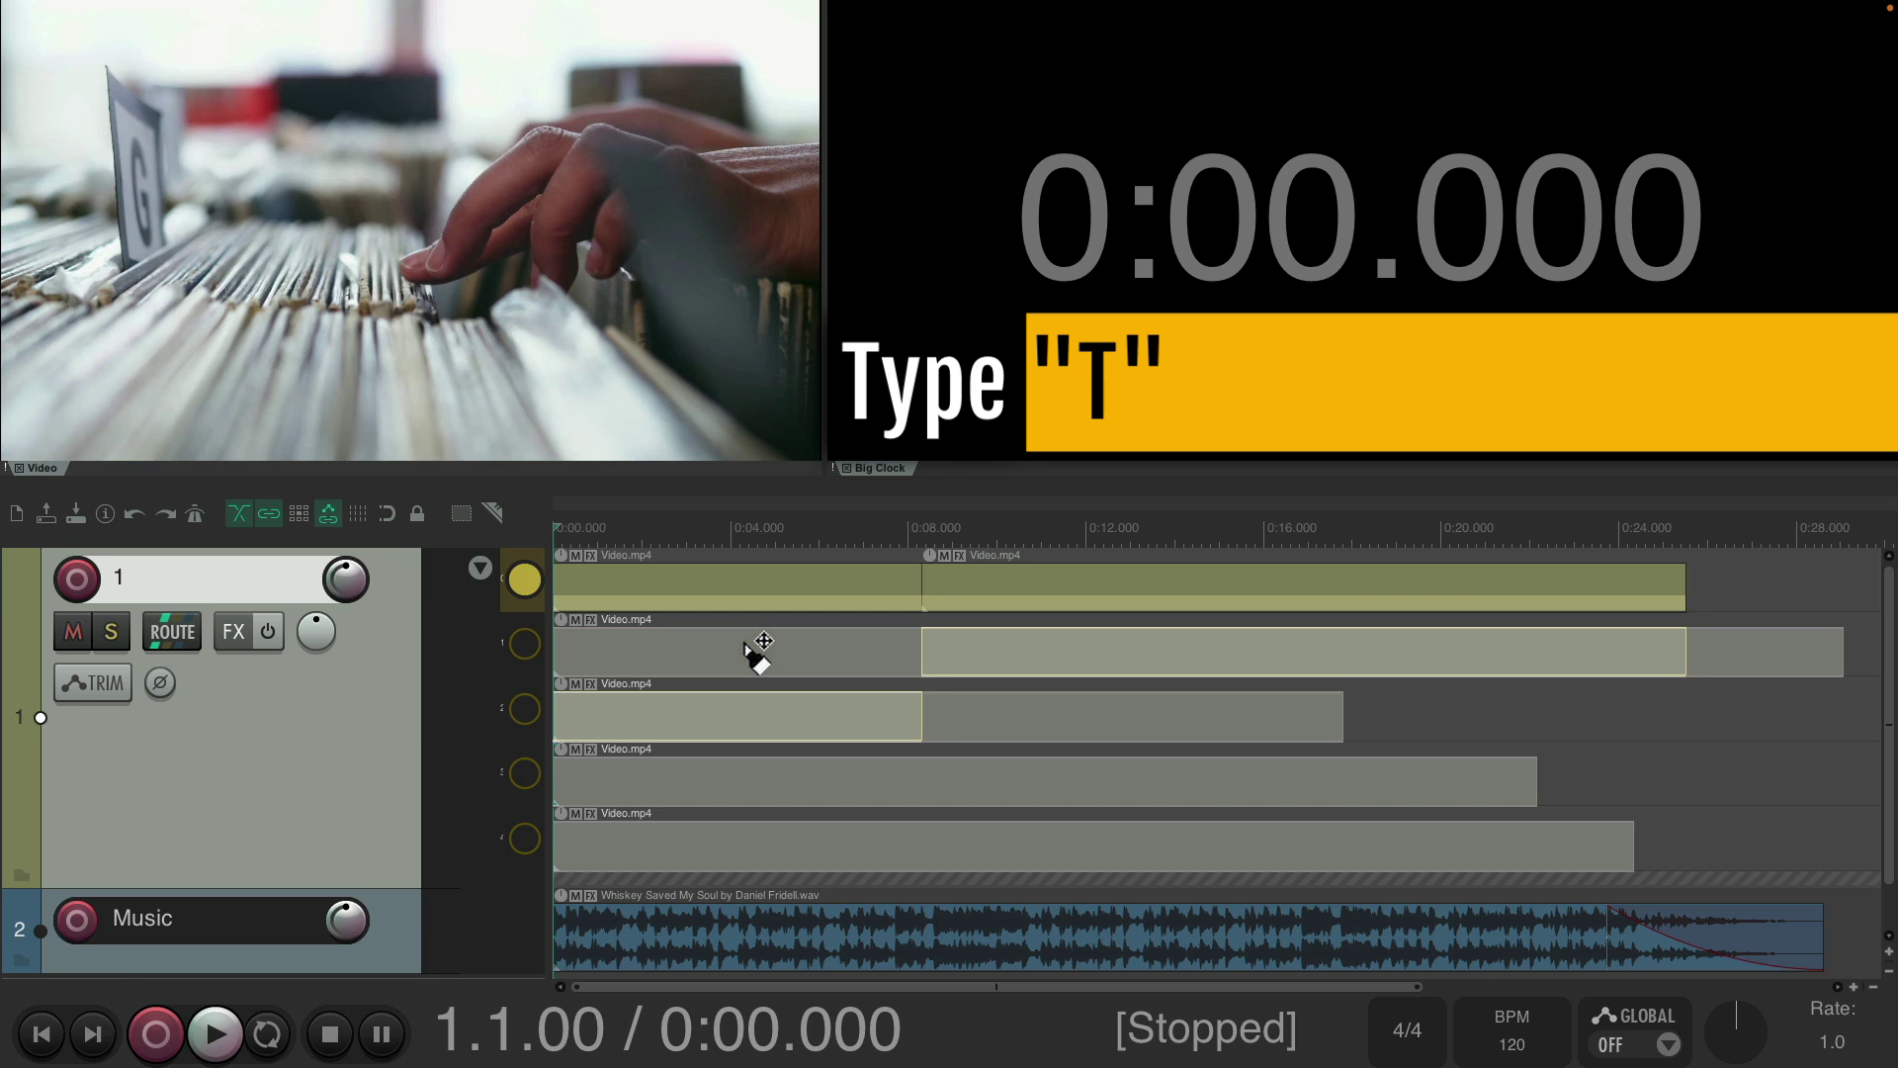
pyautogui.scroll(-1, 755, 644)
pyautogui.scroll(-1, 755, 644)
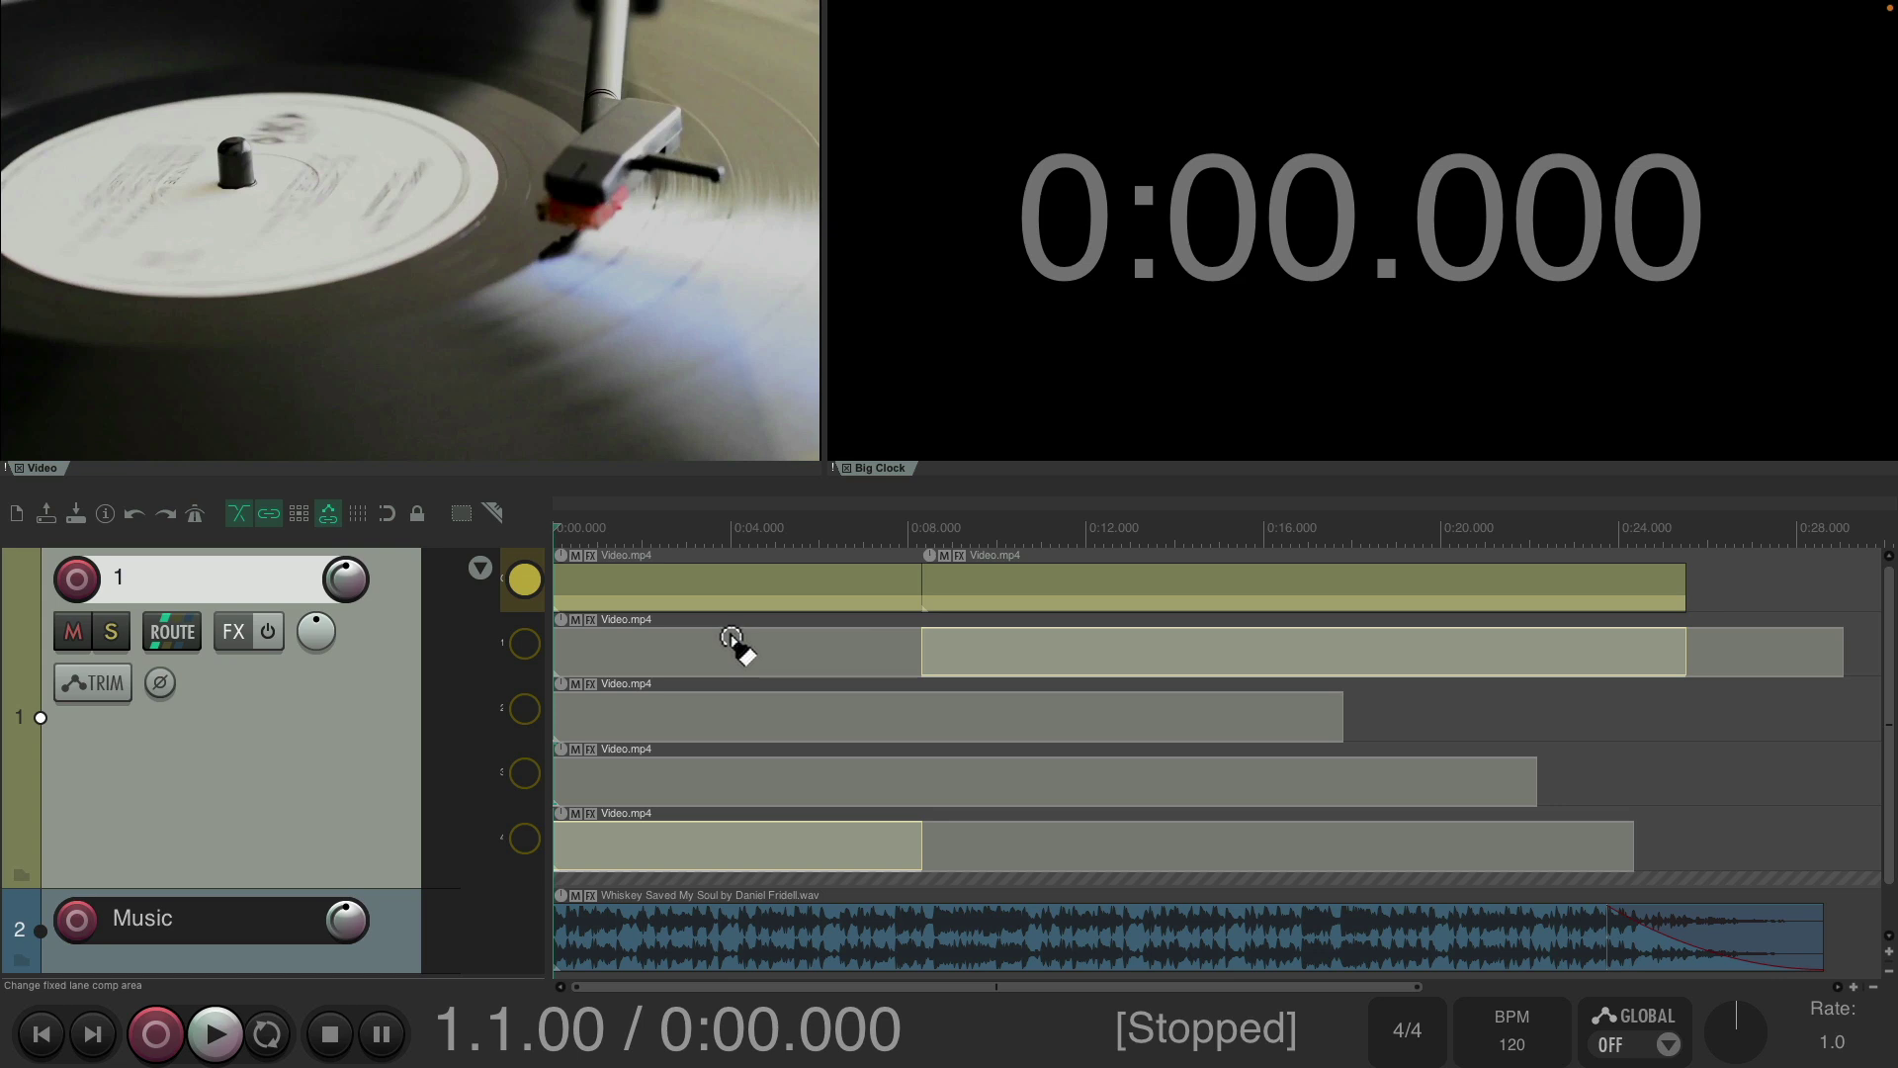
# Try lanes 1 and 2 for the opening, cutting from lane 1 to lane 2 near 3.6 s.
pyautogui.click(732, 643)
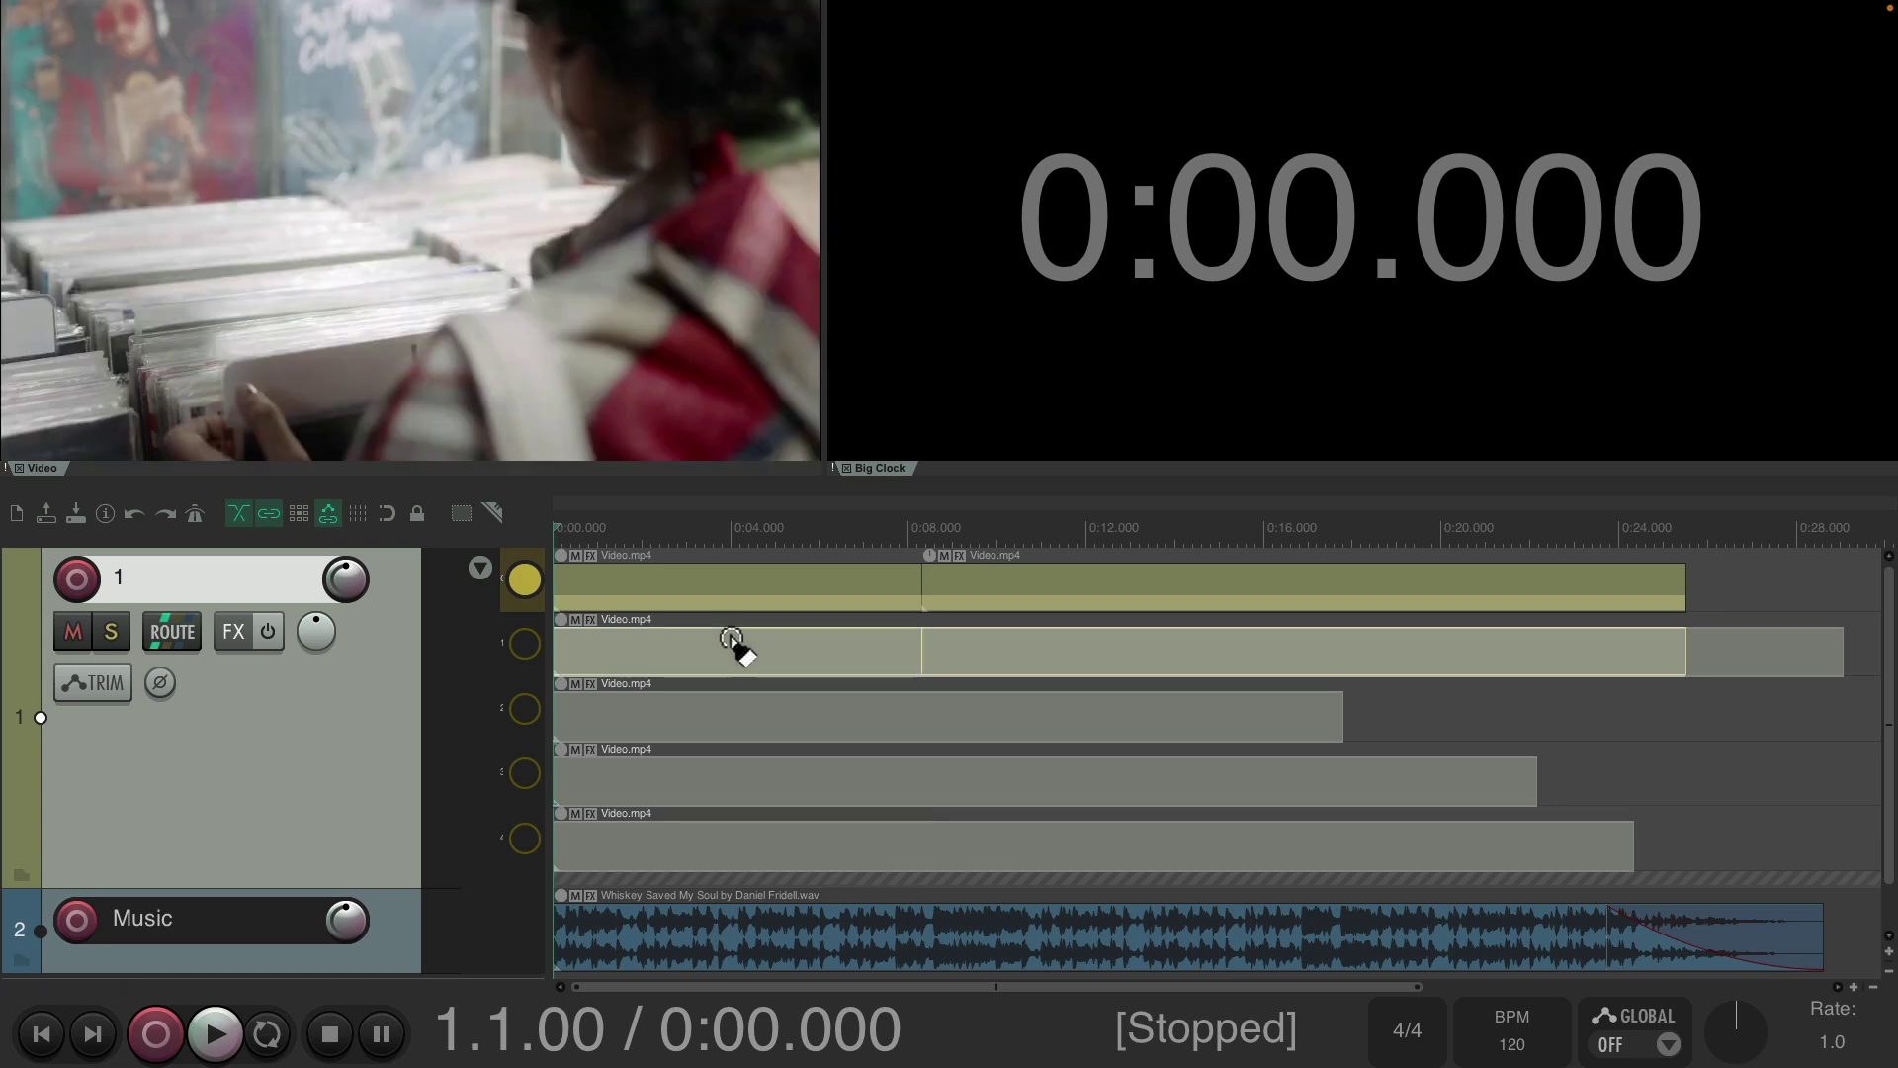
pyautogui.press('Down')
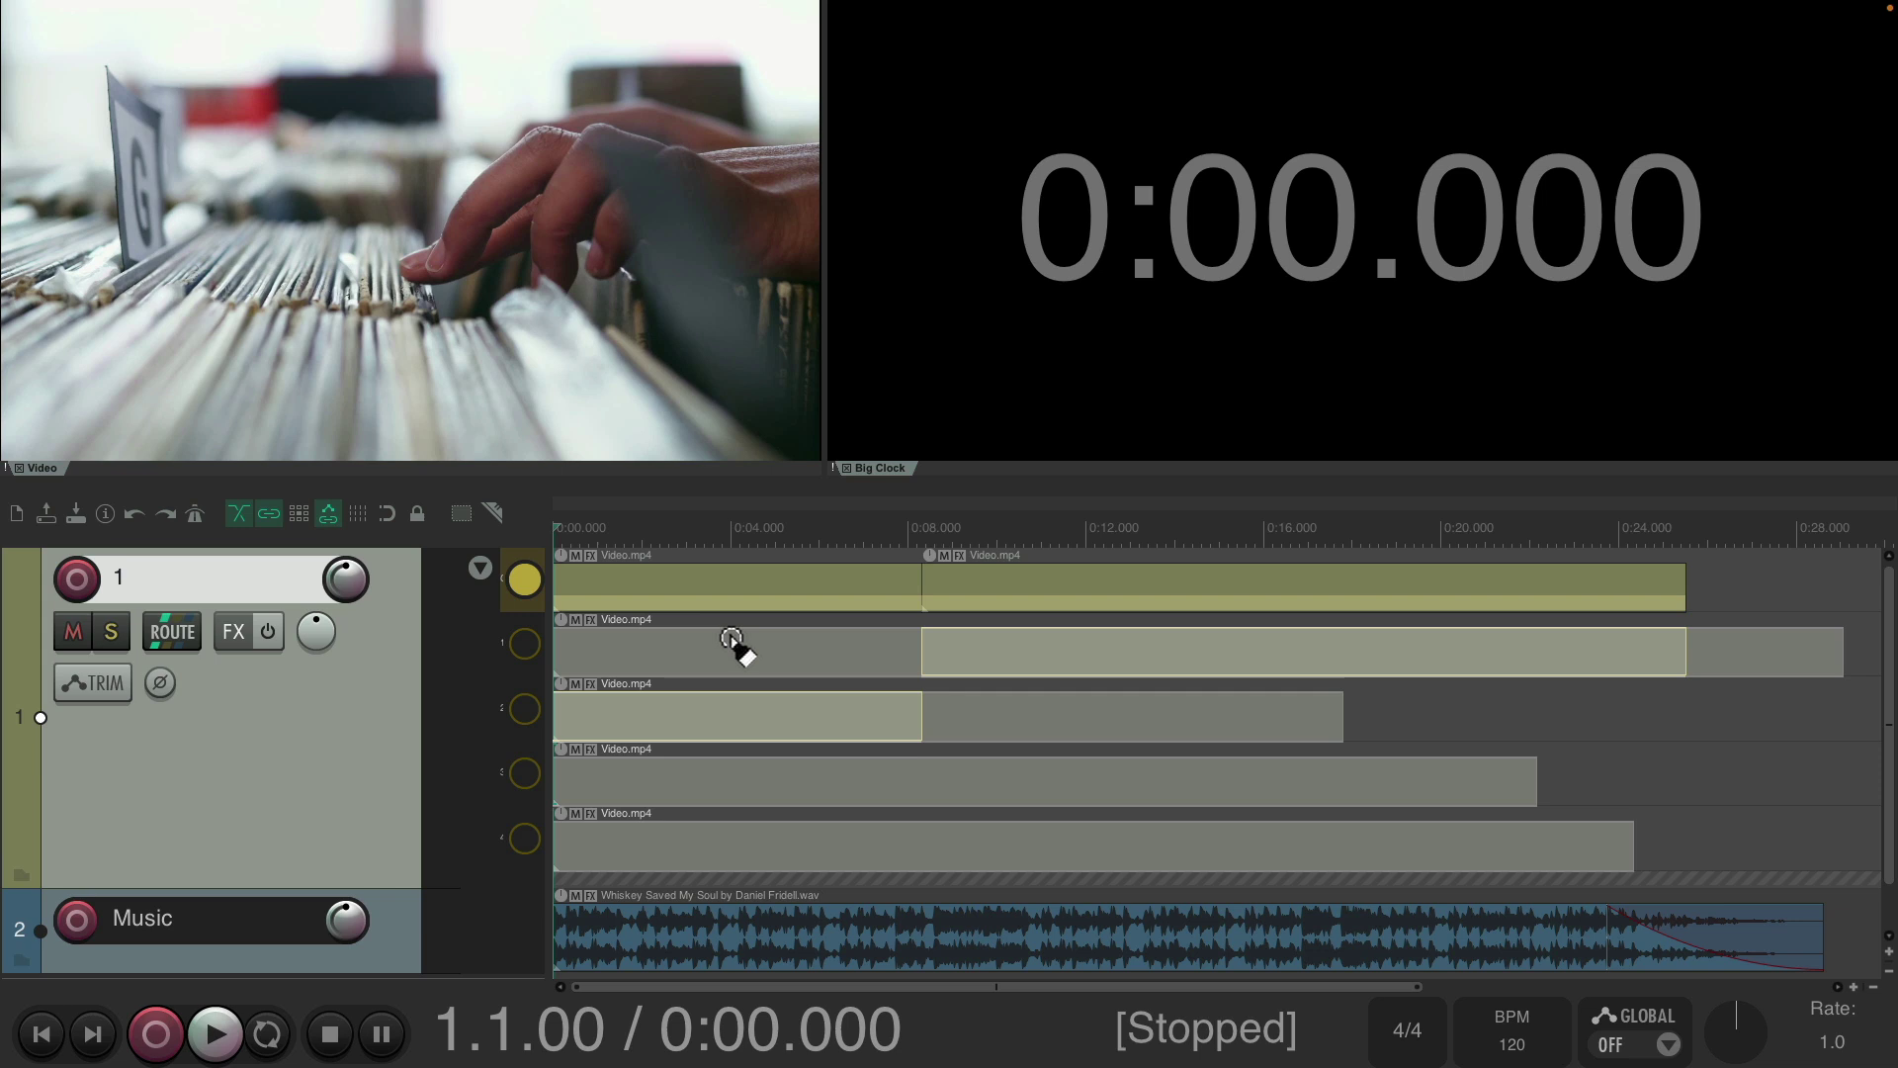
pyautogui.press('Down')
pyautogui.press('Down')
pyautogui.press('Down')
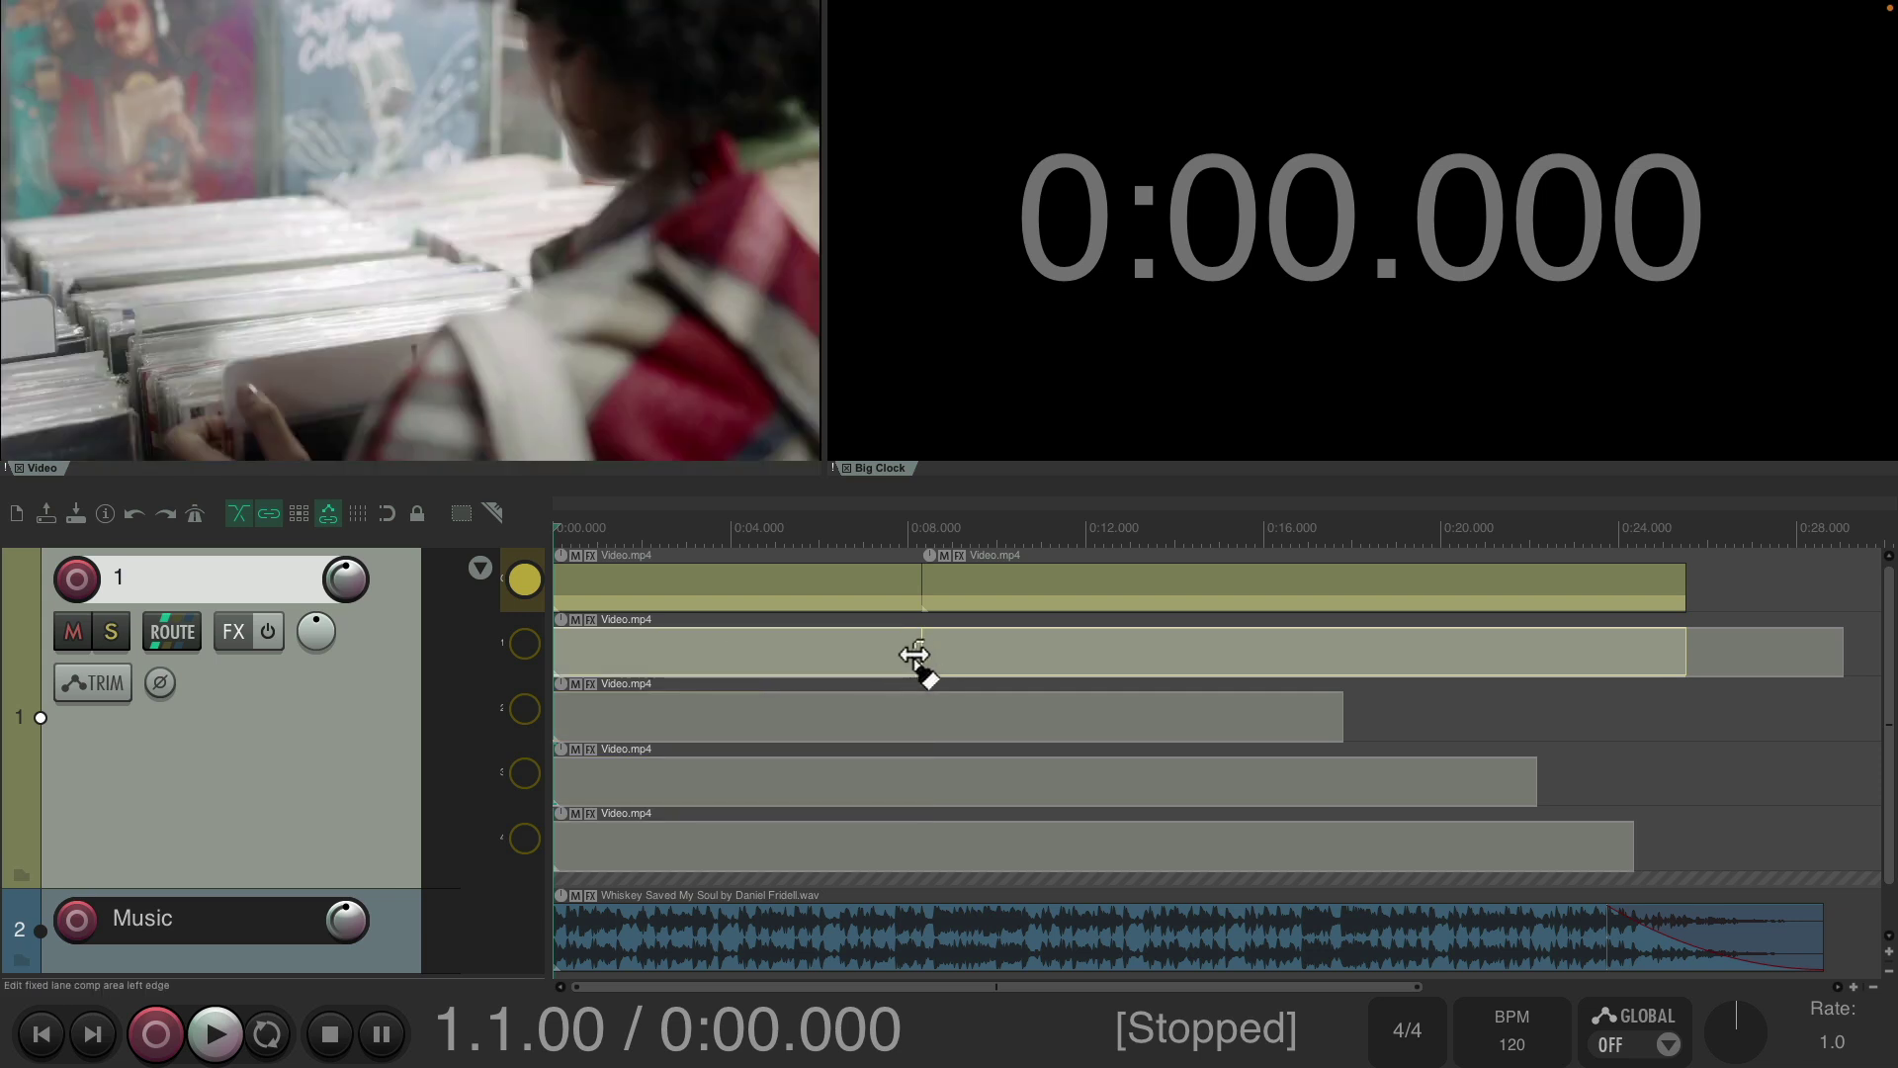
pyautogui.moveTo(921, 647); pyautogui.dragTo(762, 653)
pyautogui.click(826, 709)
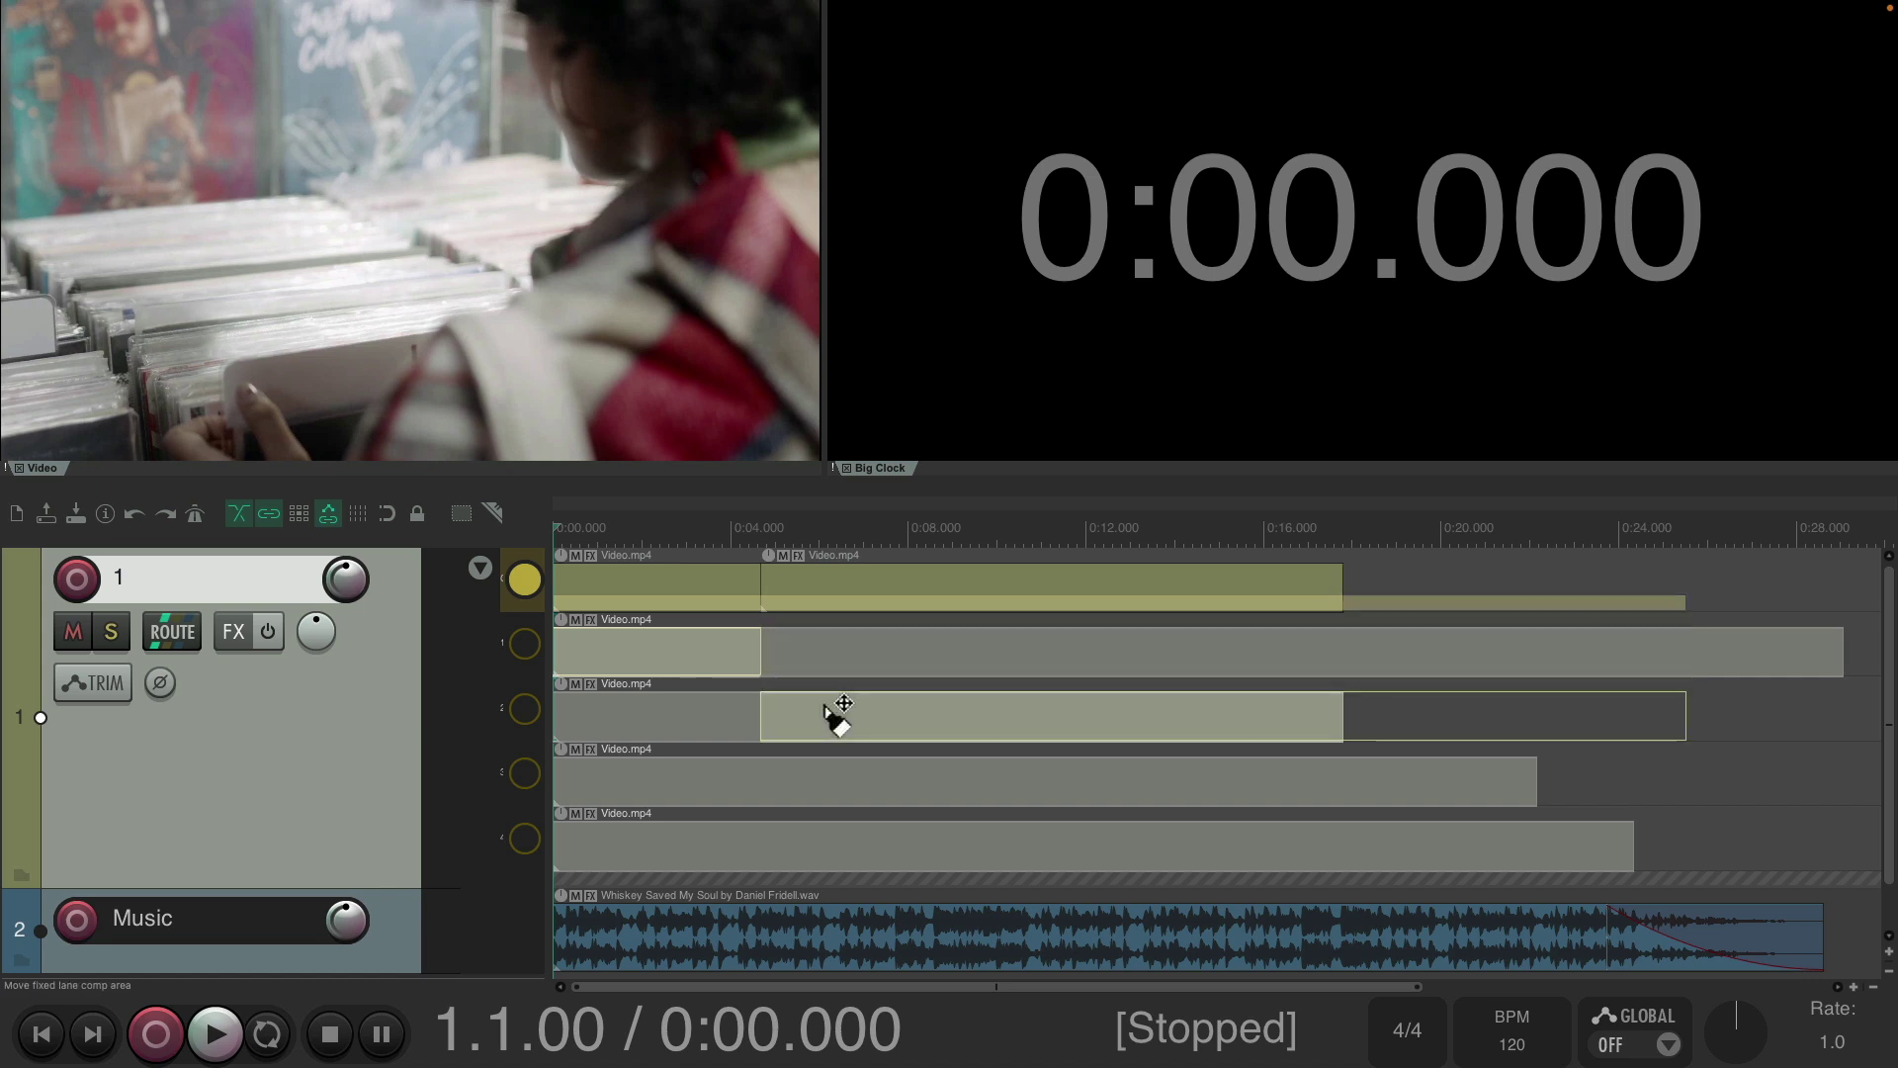
pyautogui.press('space')
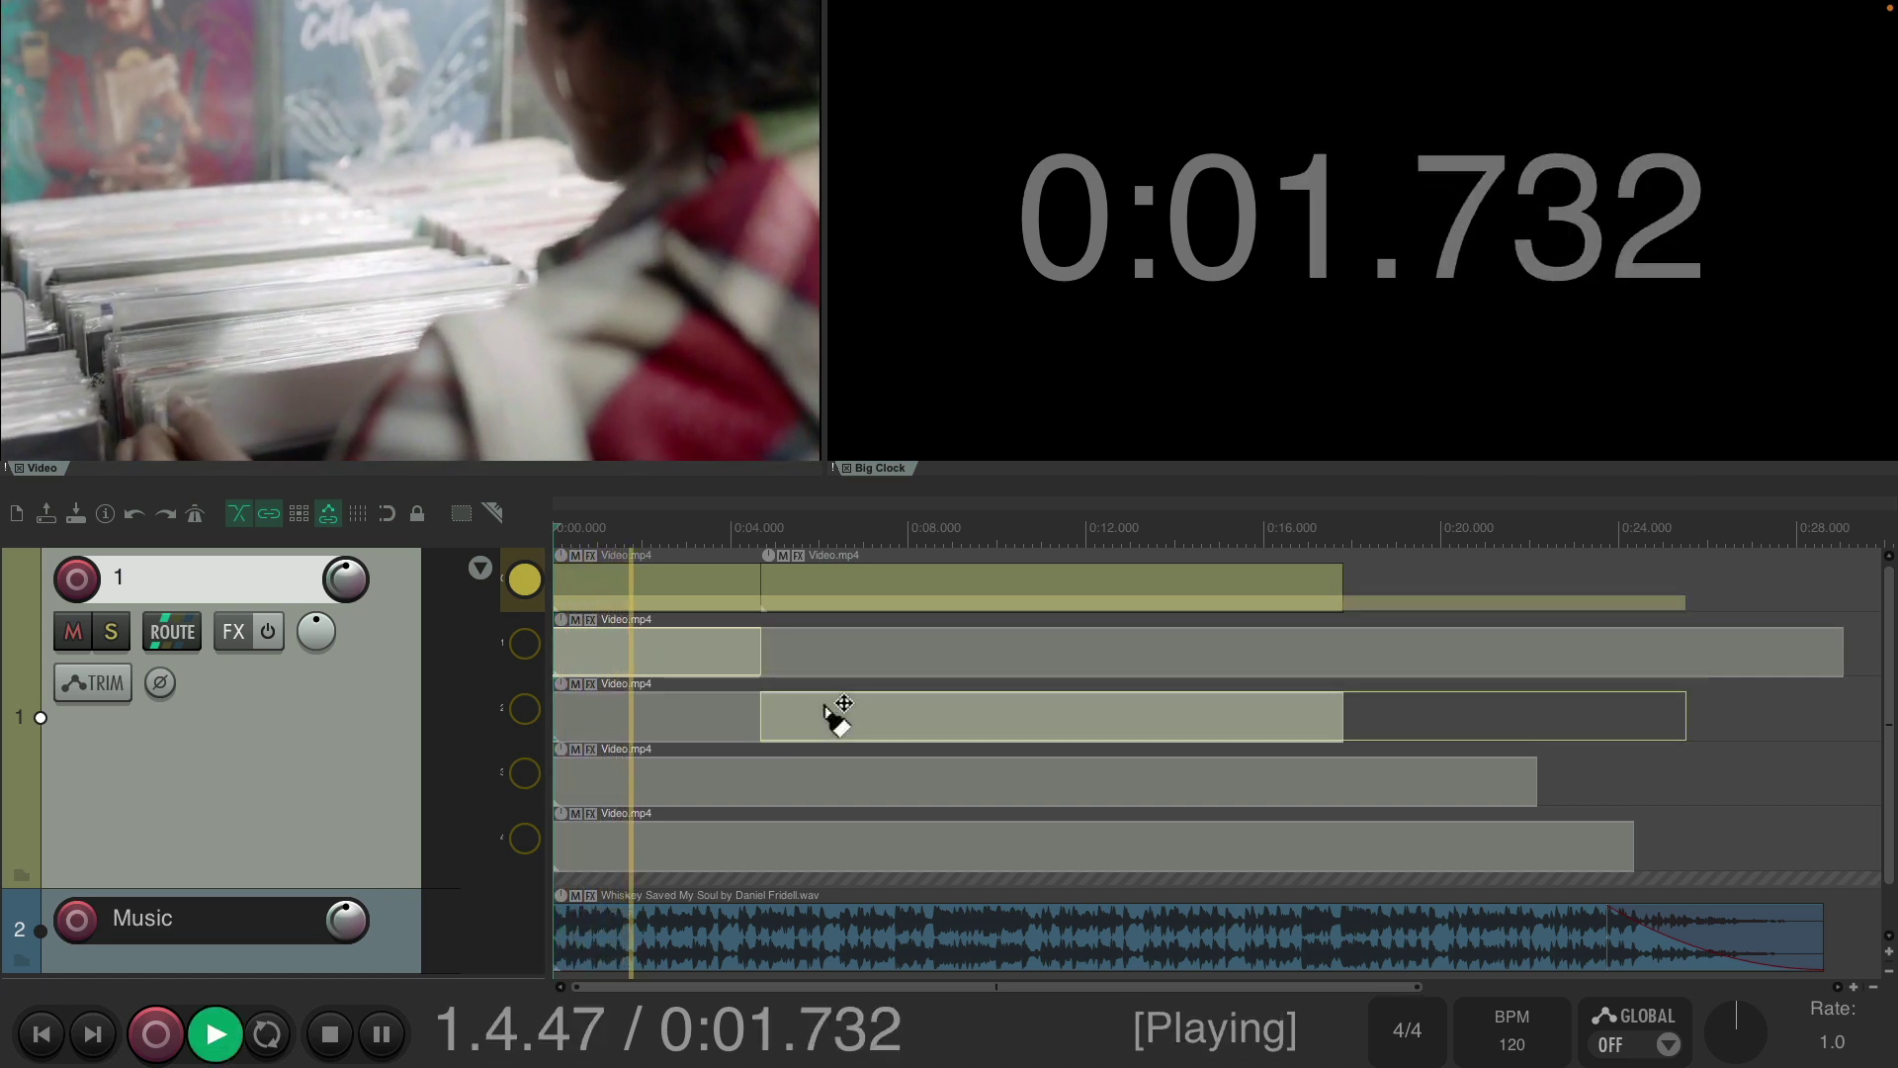
pyautogui.moveTo(756, 709); pyautogui.dragTo(729, 715)
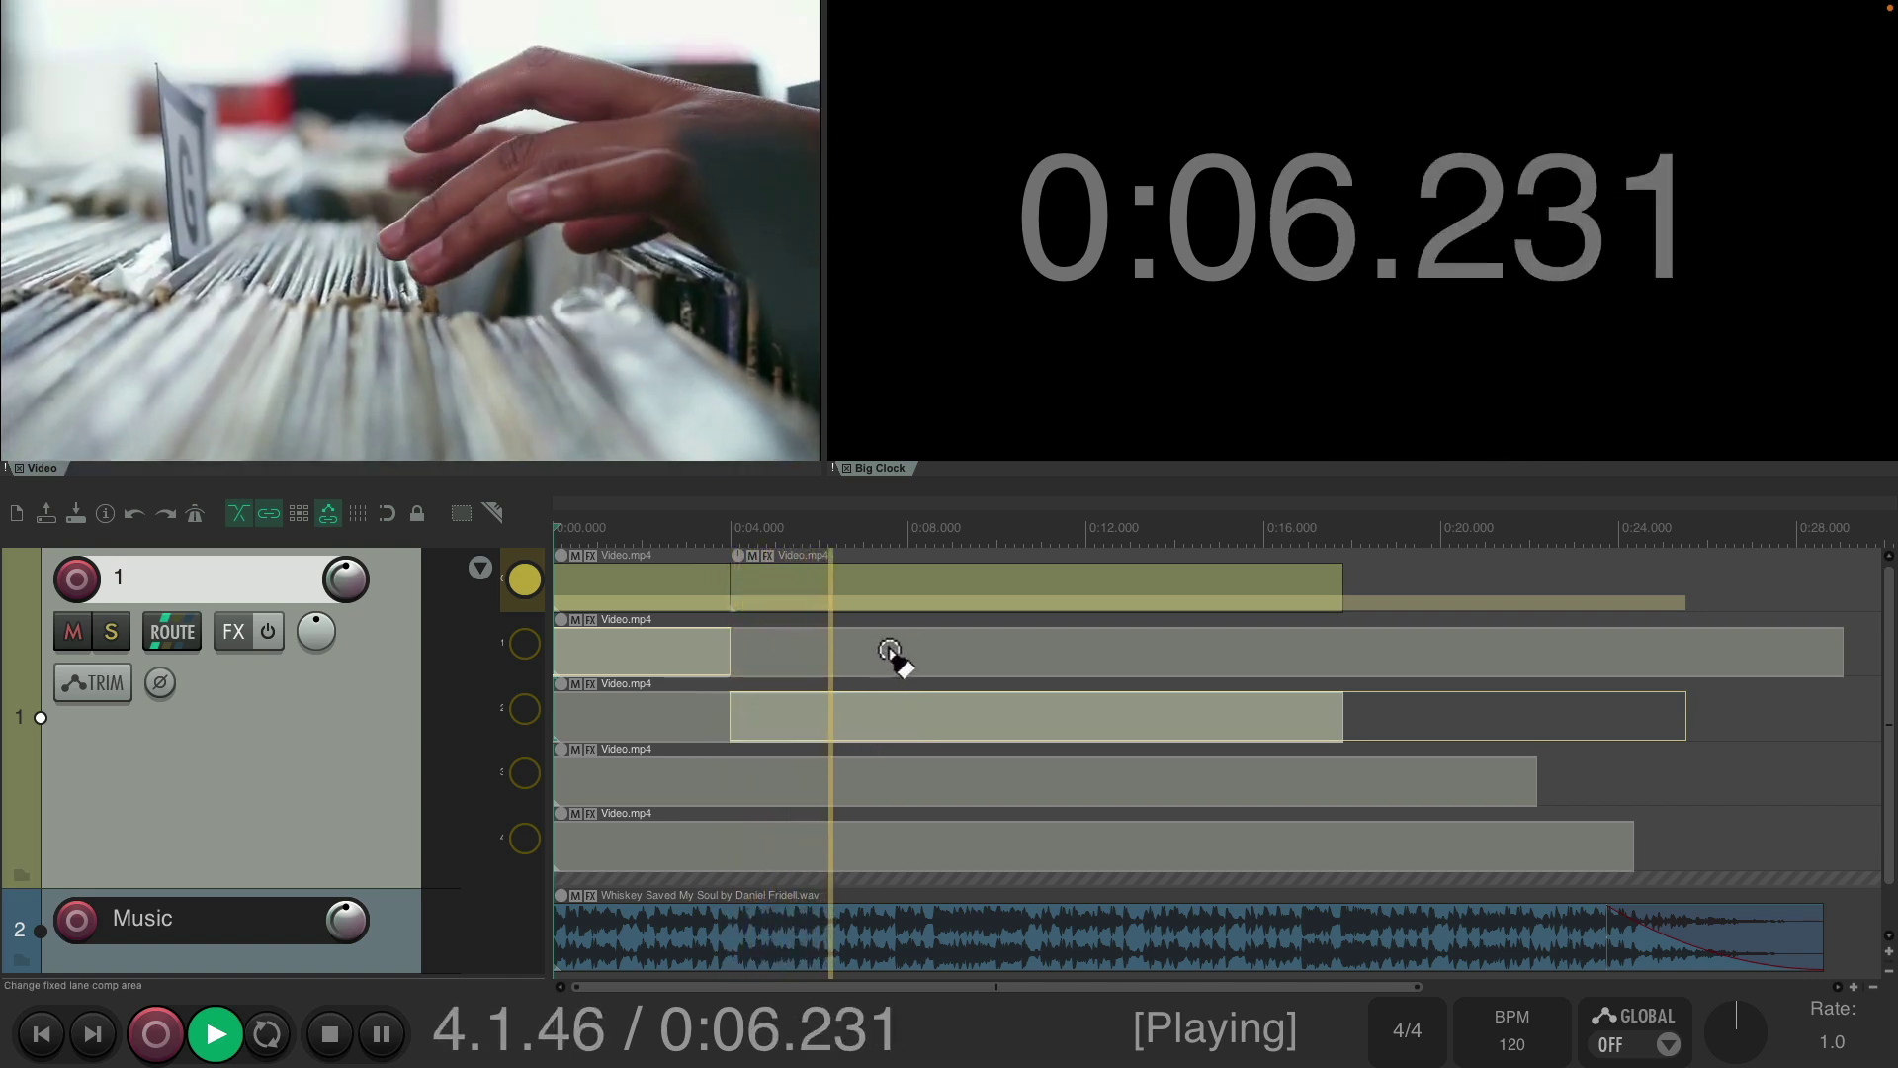
pyautogui.press('space')
# Paint comp sections across lanes 1–4, including 3.7–5.4 s from lane 4, and play them back.
pyautogui.moveTo(890, 645)
pyautogui.mouseDown()
pyautogui.moveTo(1076, 644)
pyautogui.moveTo(1173, 708)
pyautogui.moveTo(1127, 792)
pyautogui.moveTo(1320, 789)
pyautogui.moveTo(1427, 852)
pyautogui.moveTo(1207, 869)
pyautogui.mouseUp()
pyautogui.moveTo(999, 843); pyautogui.dragTo(823, 841)
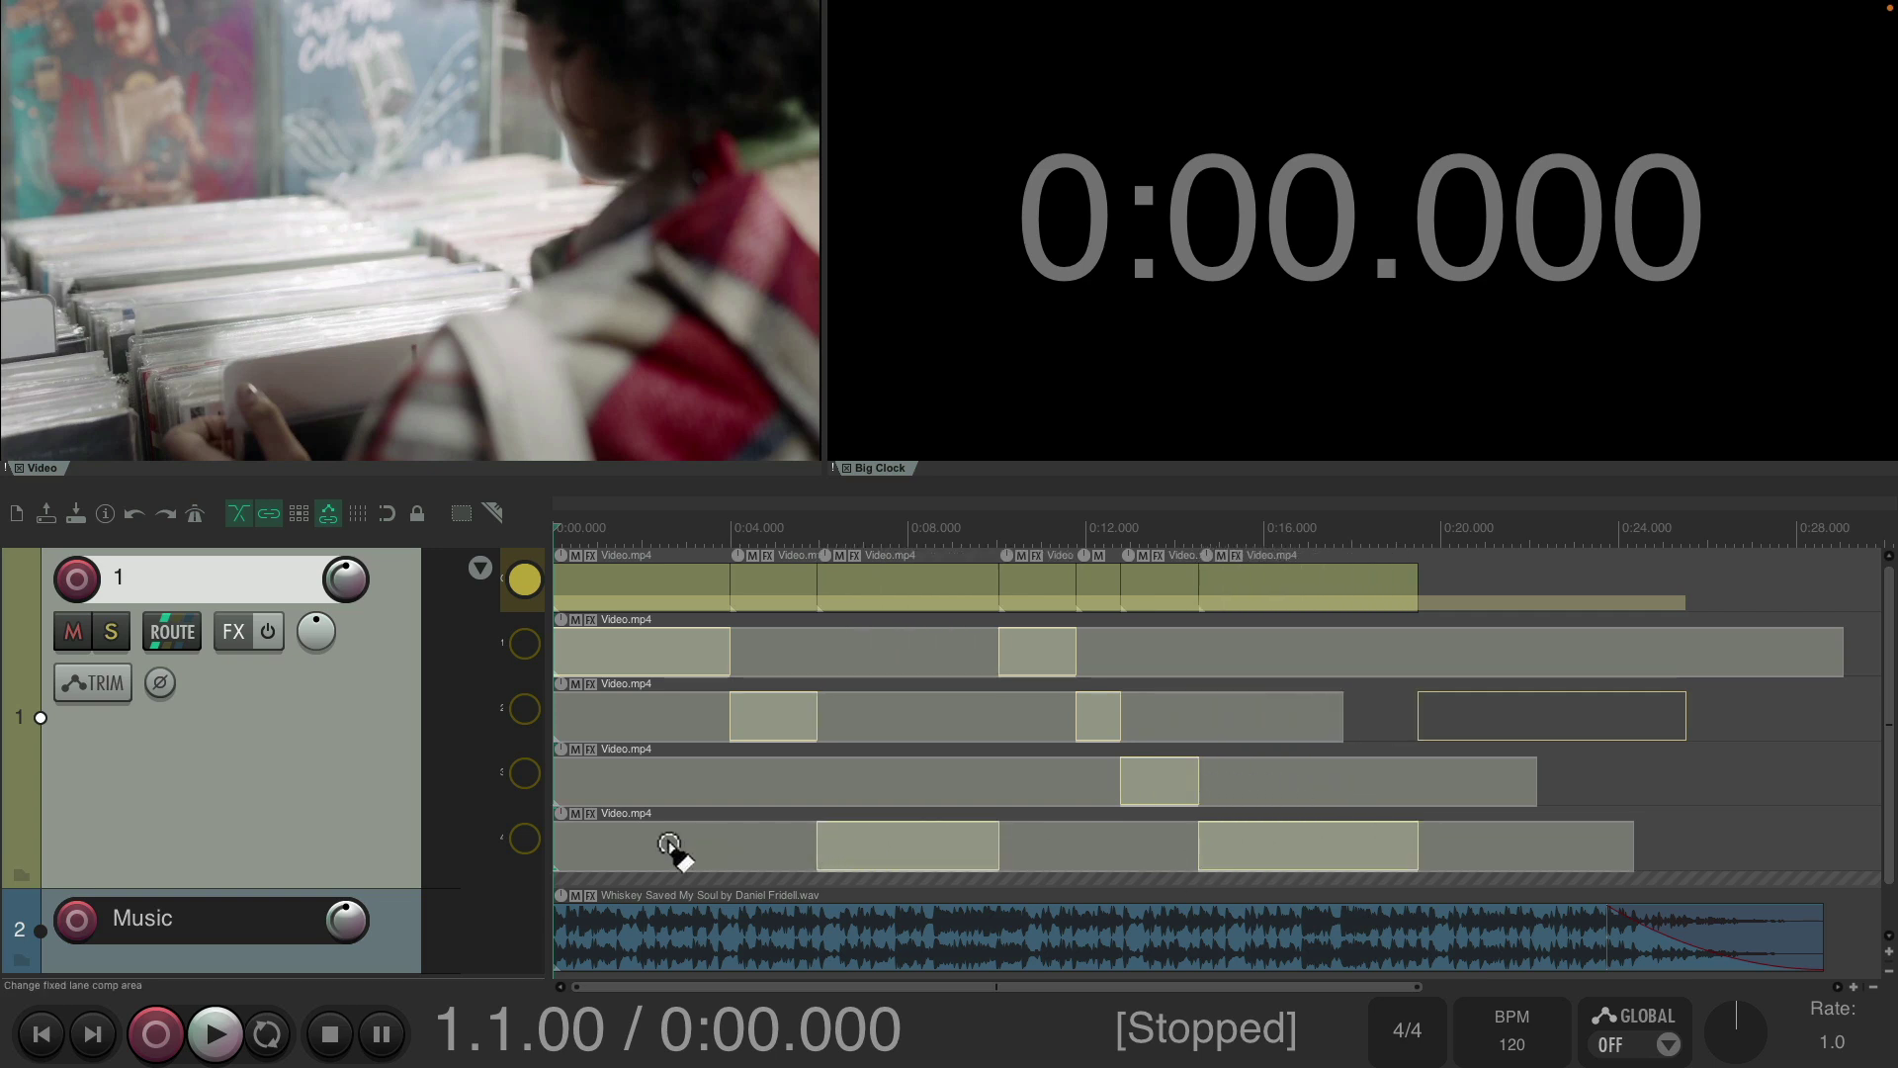
pyautogui.moveTo(623, 846); pyautogui.dragTo(755, 851)
pyautogui.press('space')
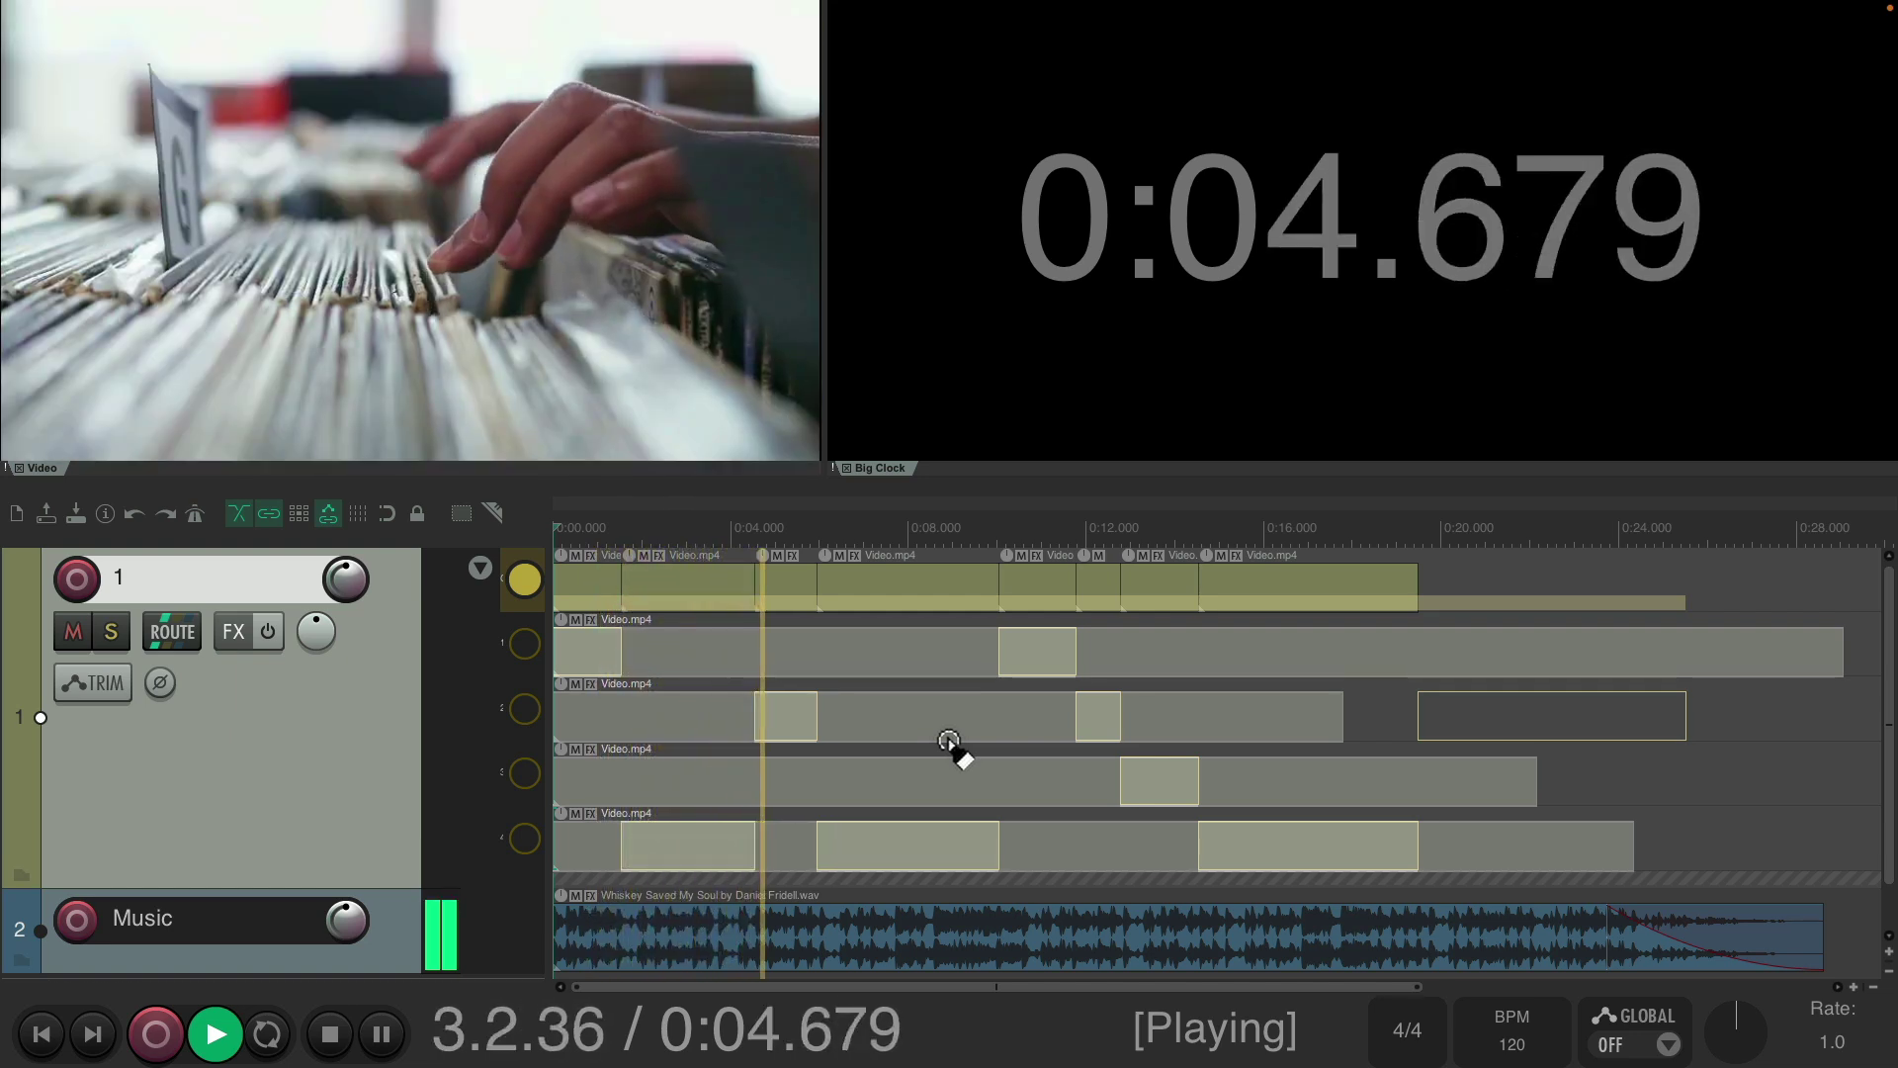
pyautogui.press('space')
# Audition lane 3 at 5.4 s, then reset the comp to lane 1 from 0 to 20.8 s.
pyautogui.click(792, 527)
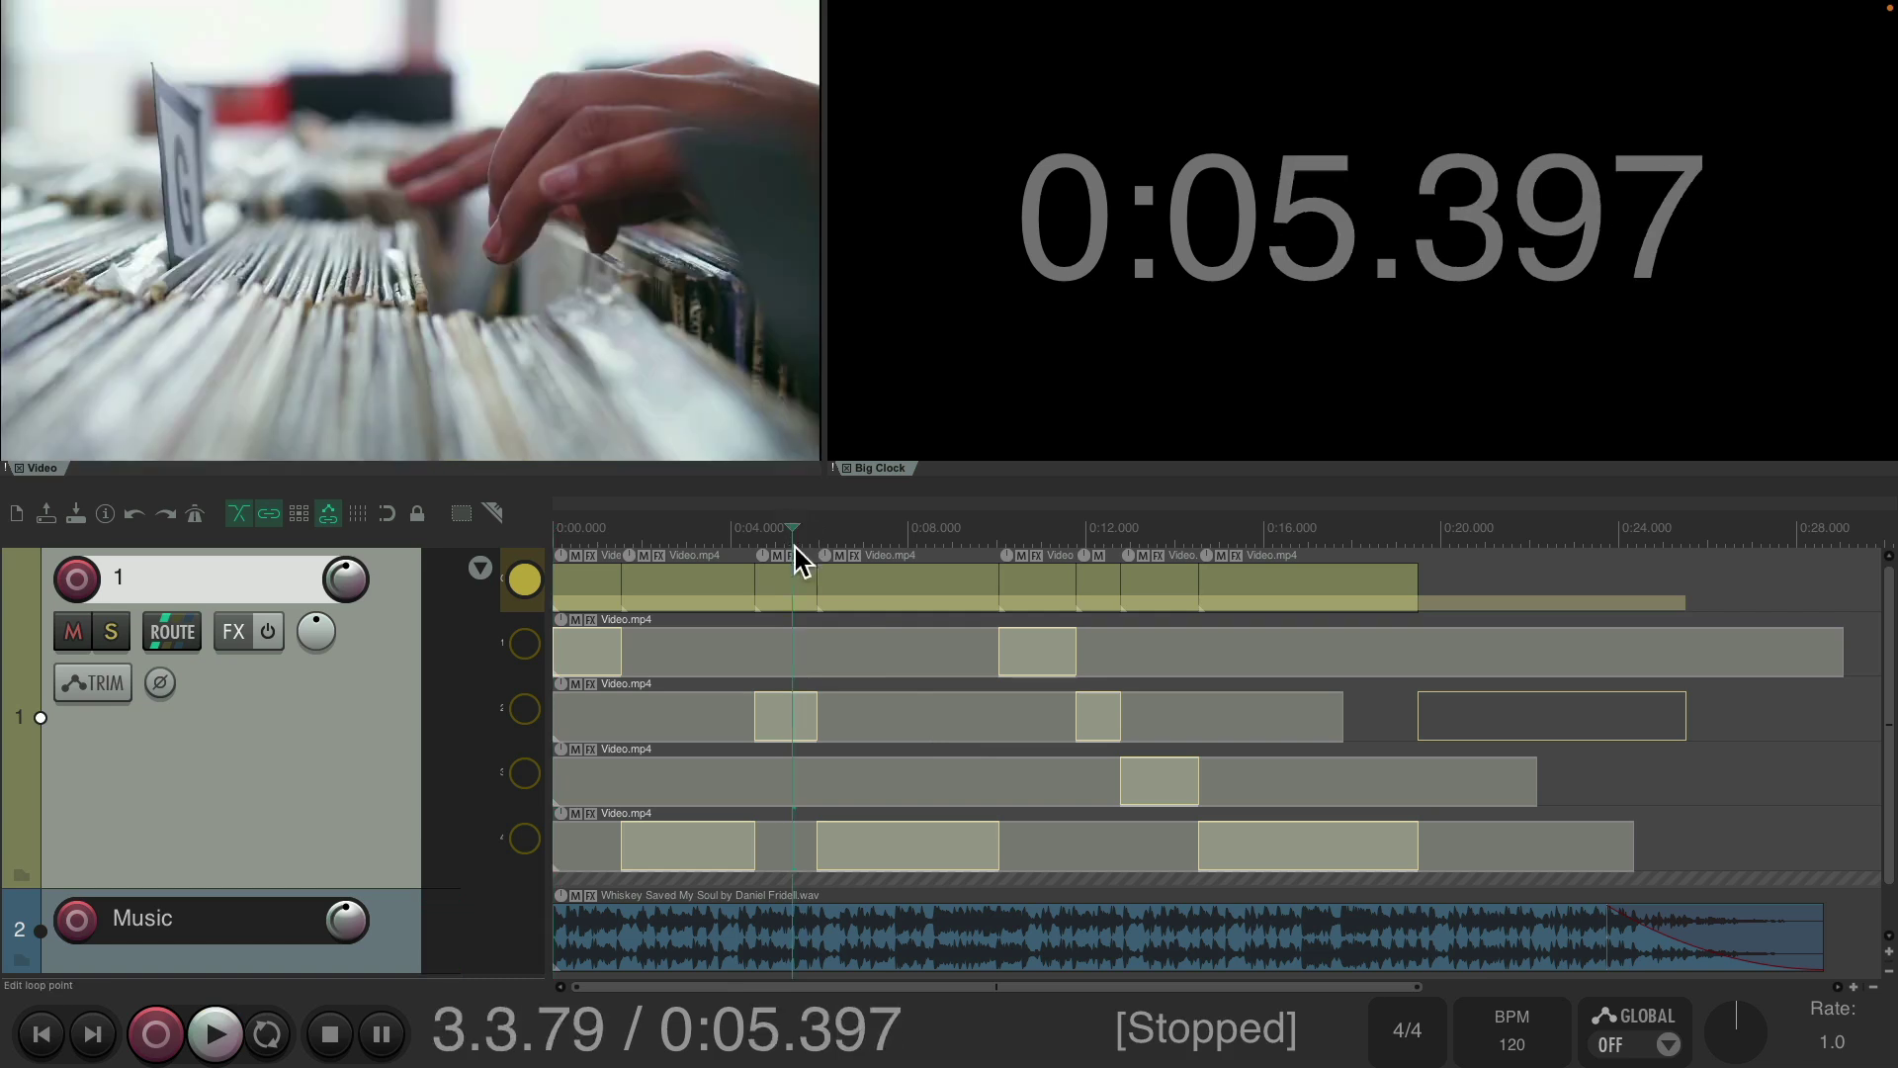
pyautogui.scroll(-2, 792, 640)
pyautogui.scroll(-1, 792, 640)
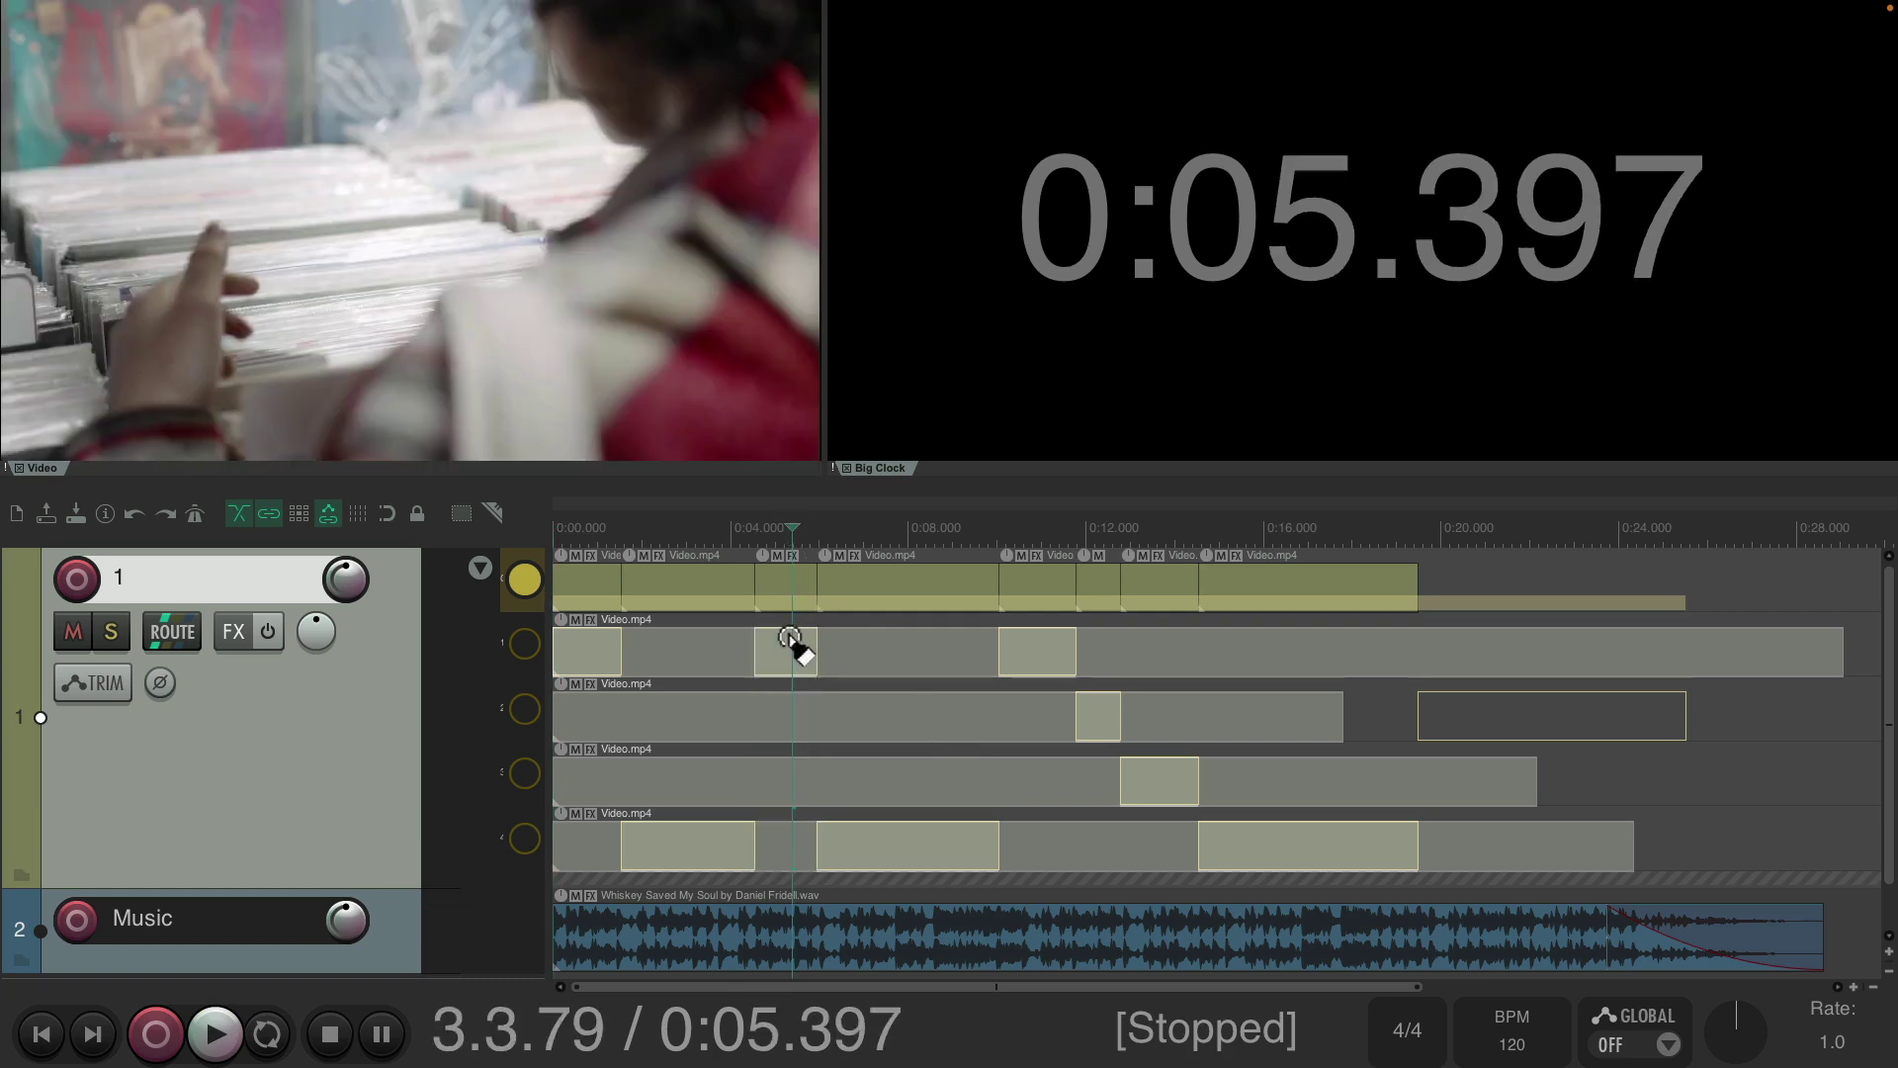
pyautogui.press('space')
pyautogui.press('space')
pyautogui.scroll(-1, 791, 641)
pyautogui.press('space')
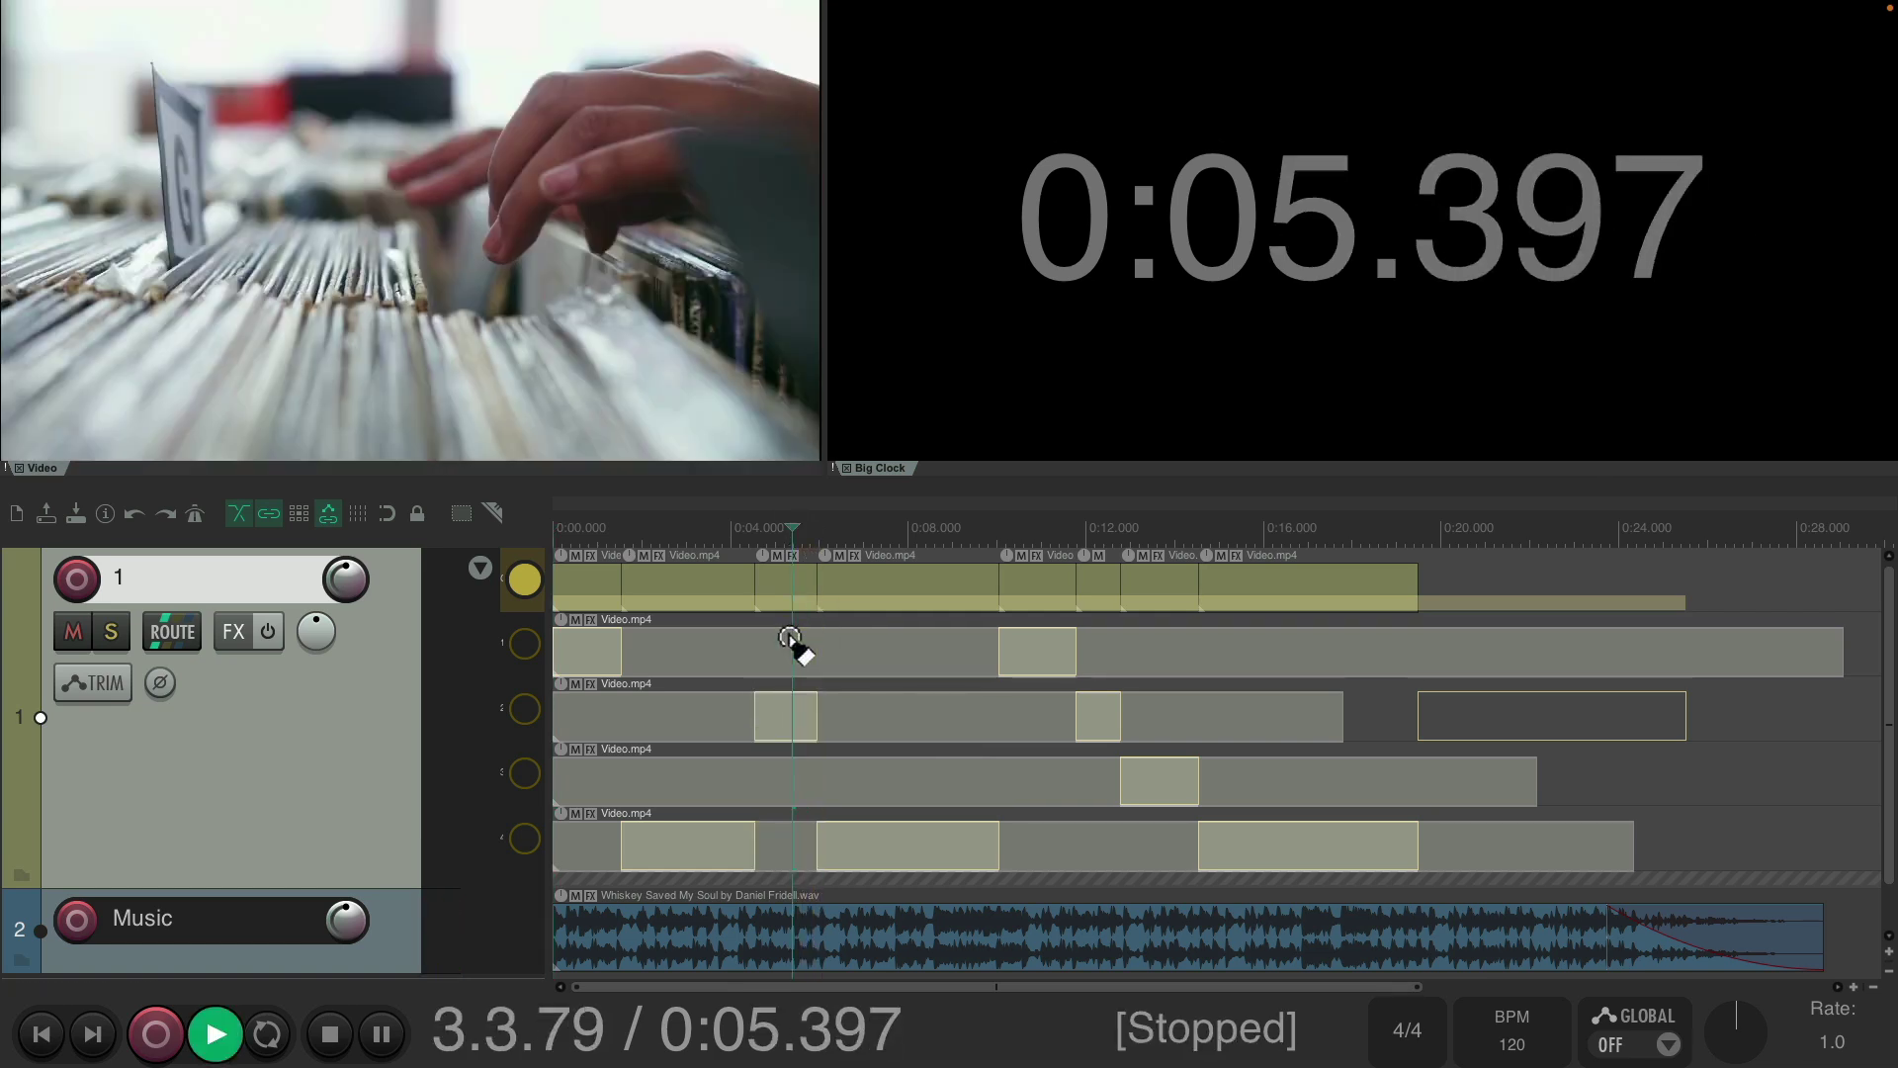
pyautogui.press('space')
pyautogui.scroll(-1, 792, 641)
pyautogui.press('space')
pyautogui.press('space')
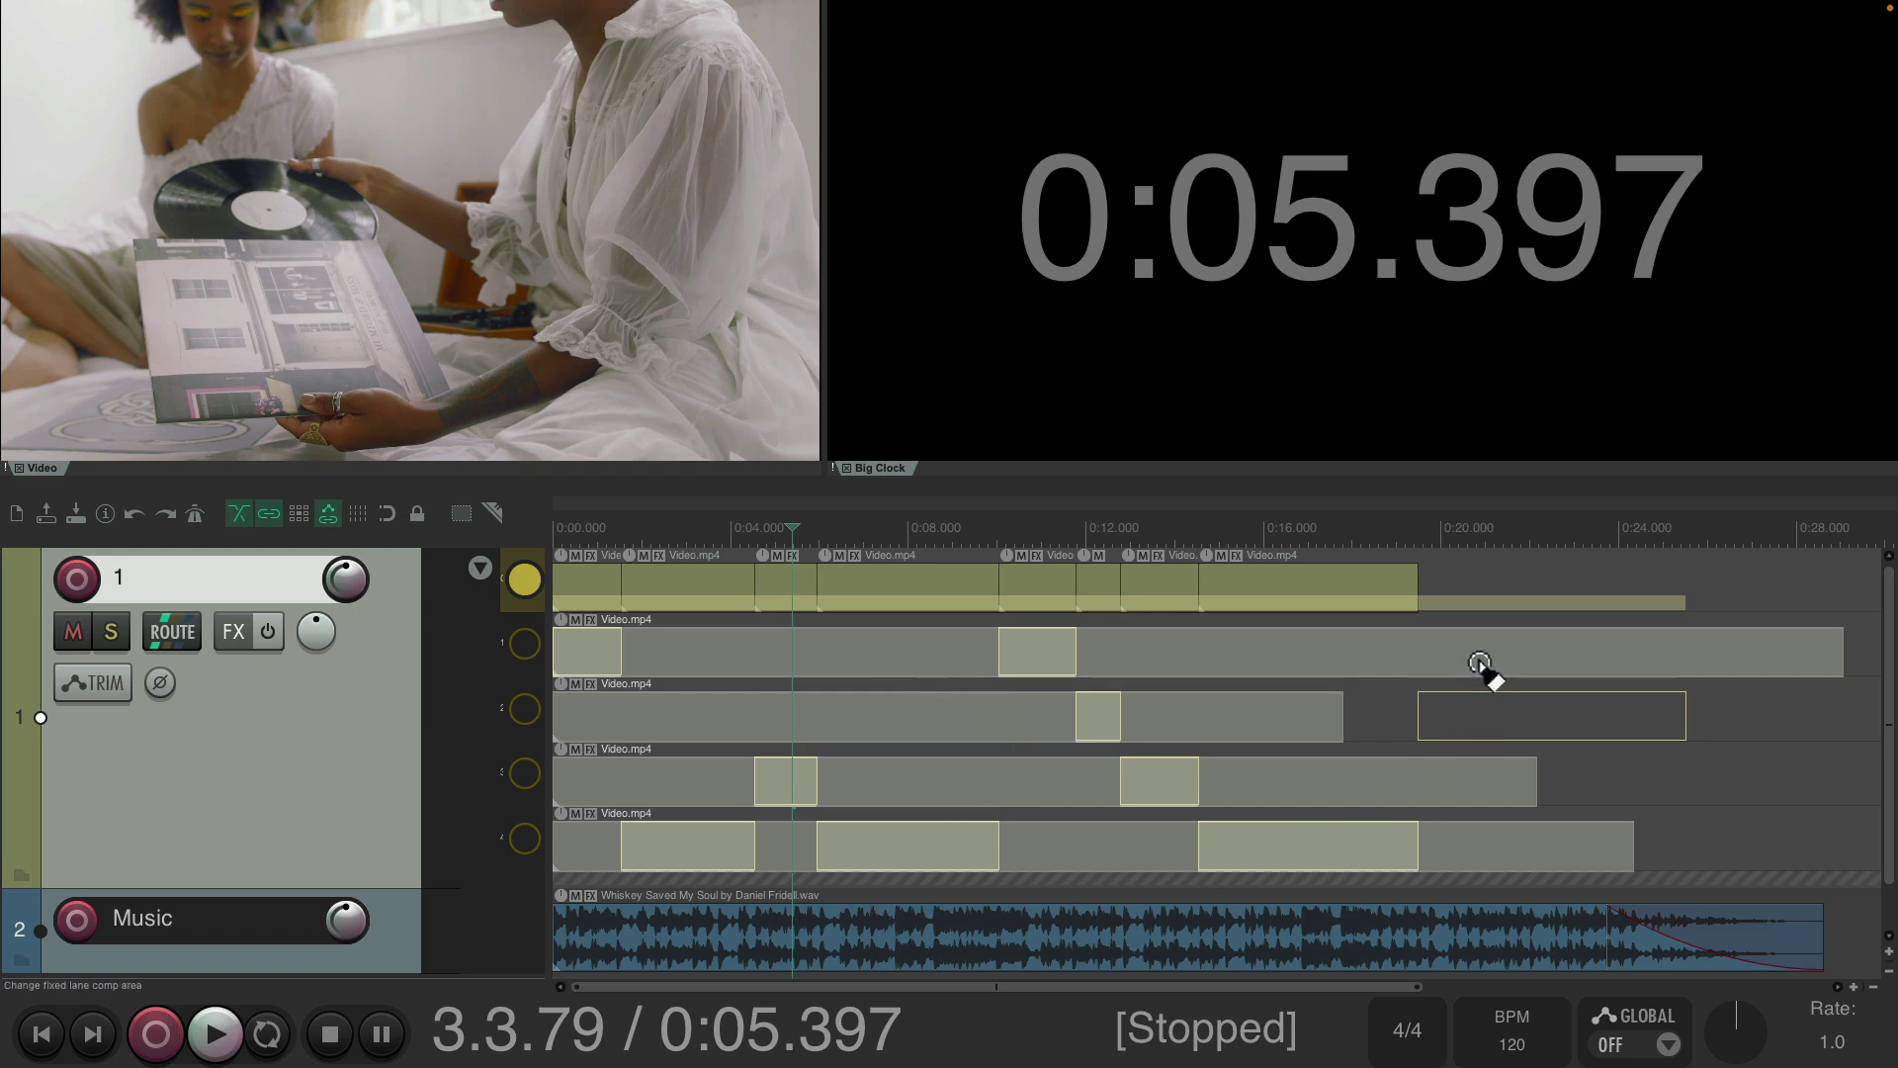
pyautogui.moveTo(1480, 655); pyautogui.dragTo(534, 673)
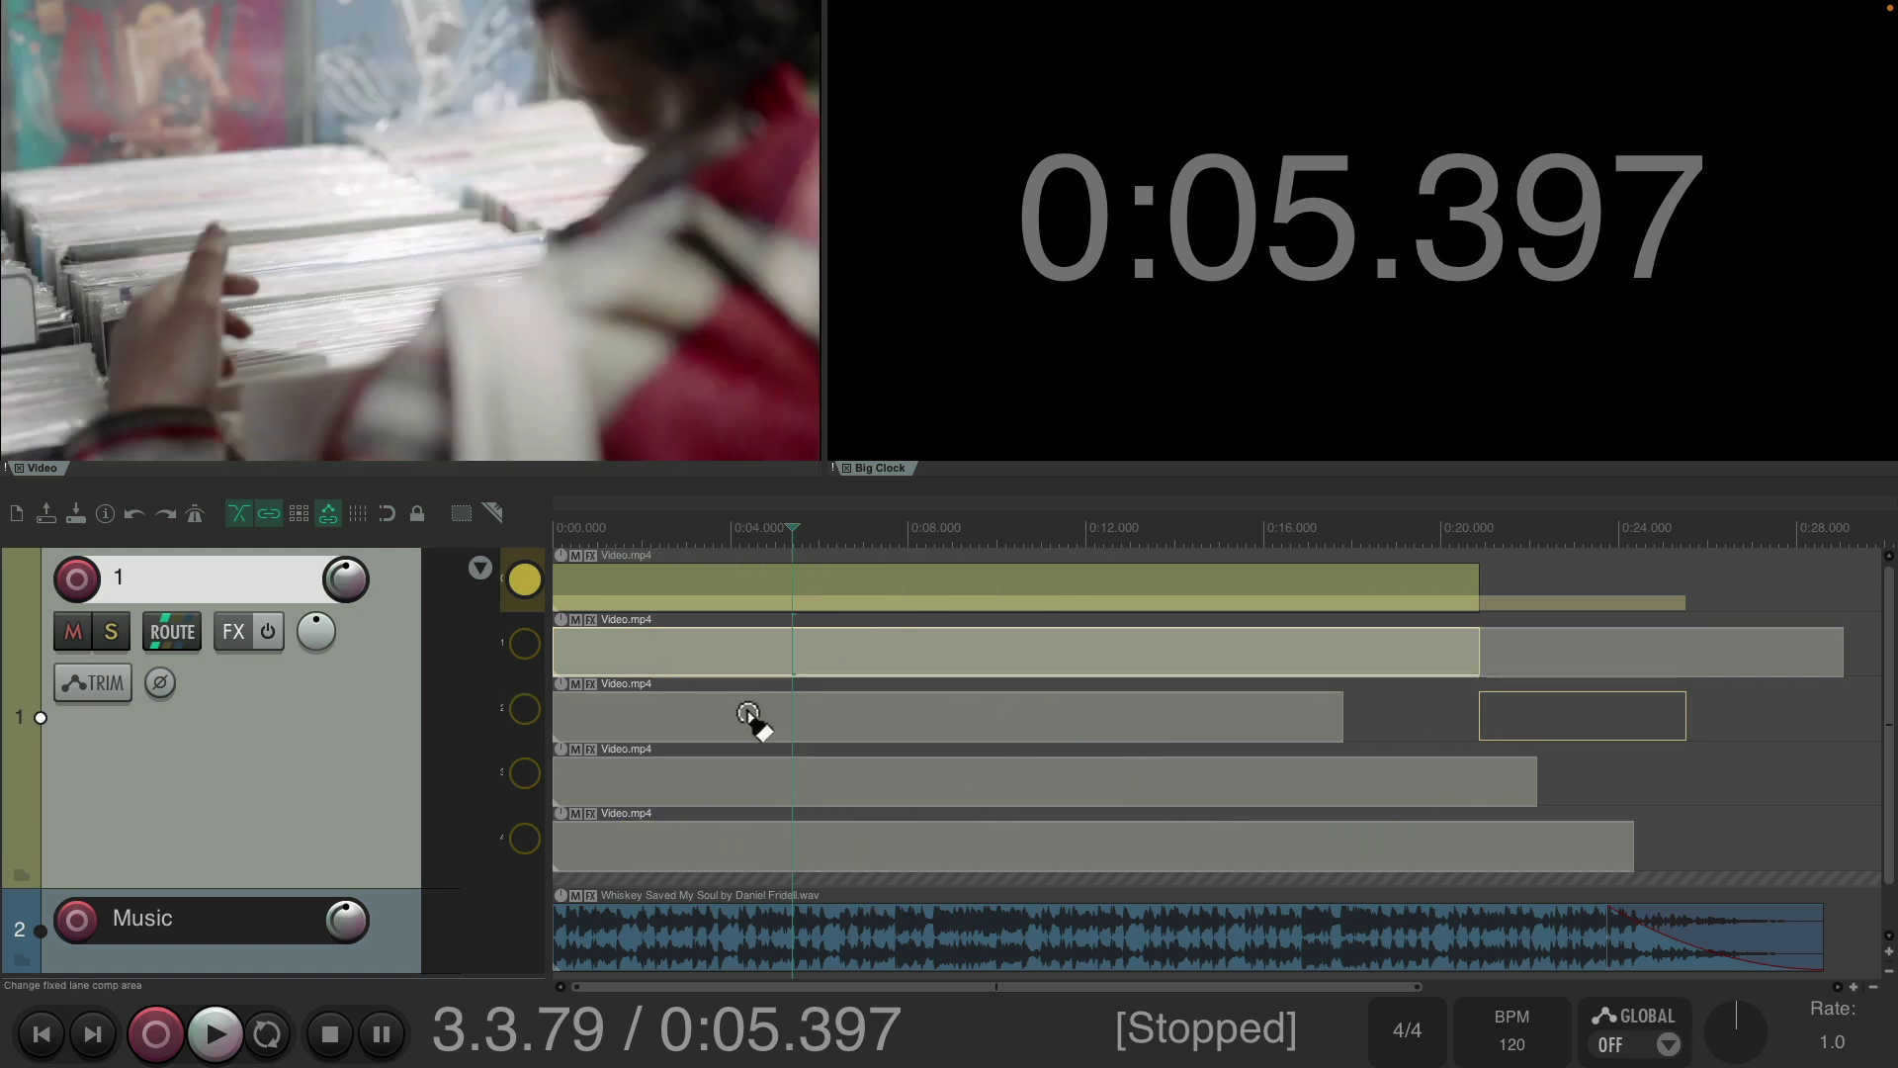
pyautogui.press('Home')
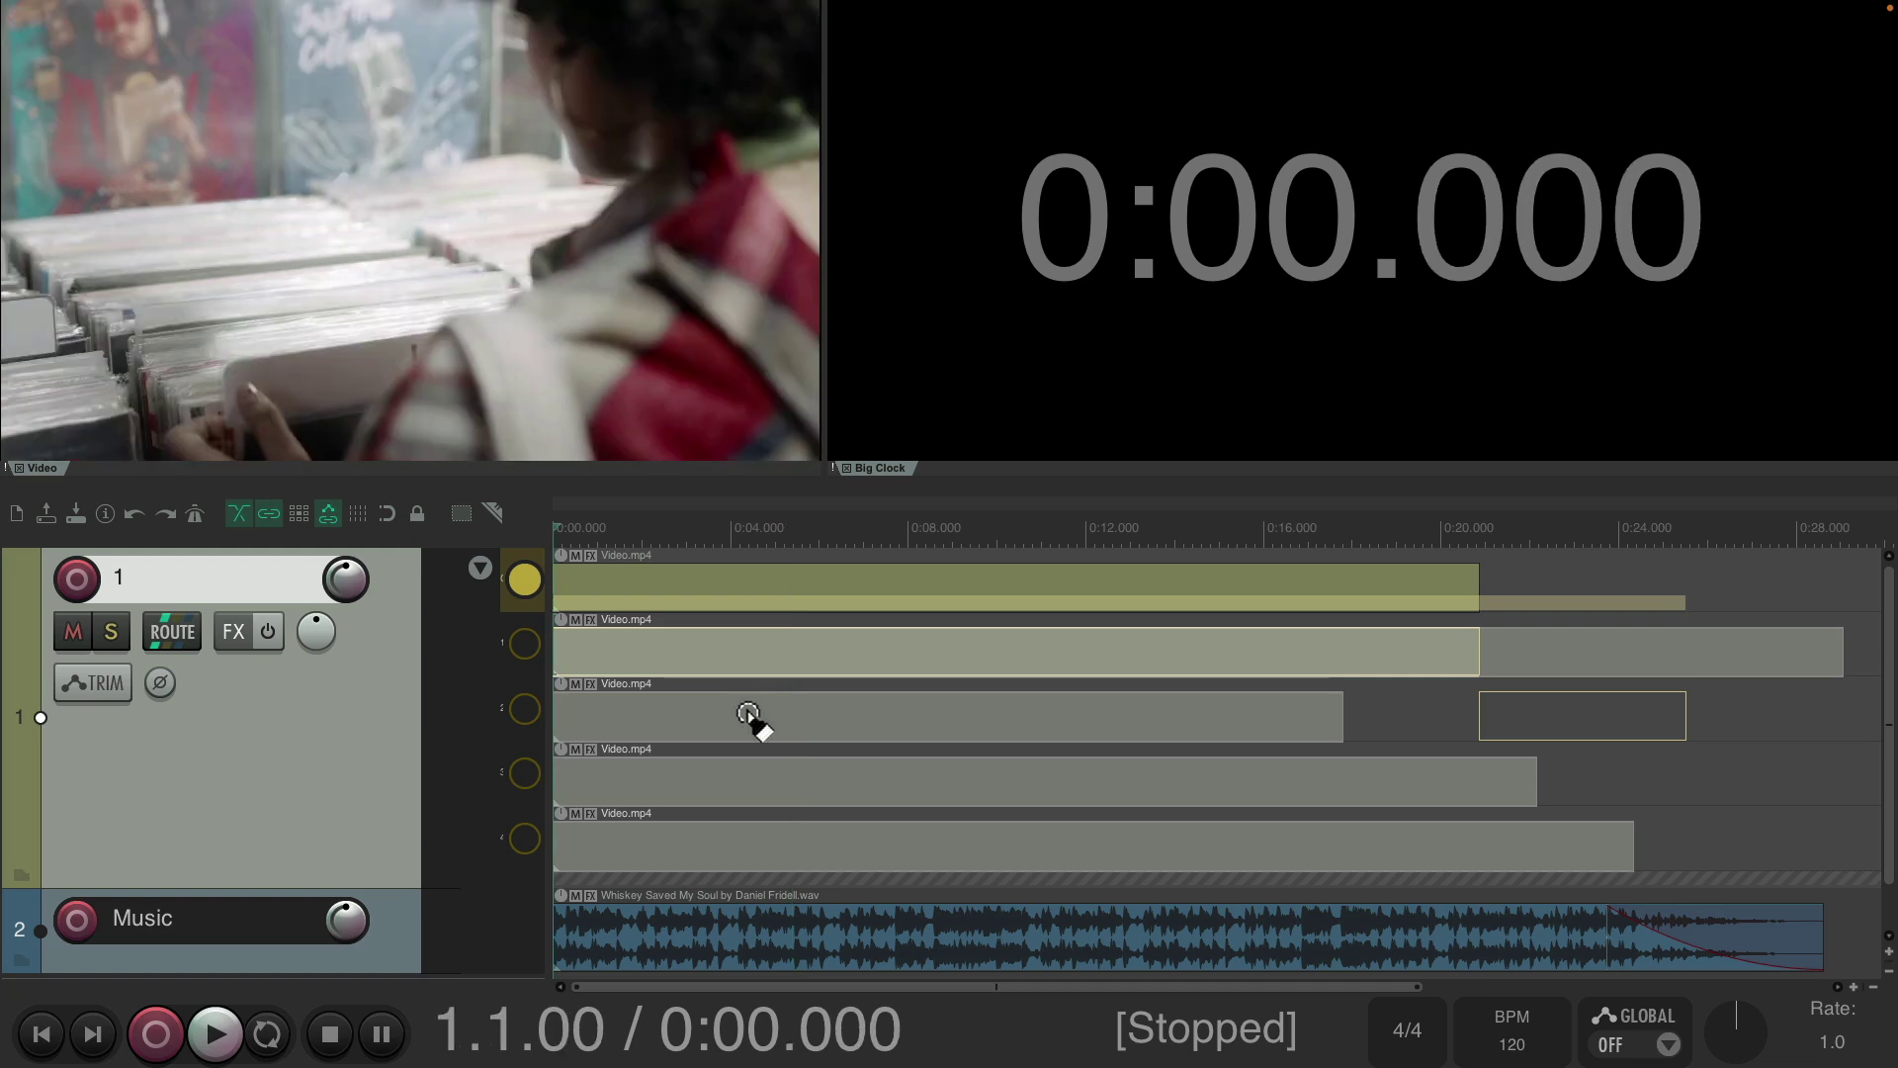
# Start the comp near 1 s and take about 3.2–8 s from lane 2.
pyautogui.moveTo(557, 654); pyautogui.dragTo(621, 661)
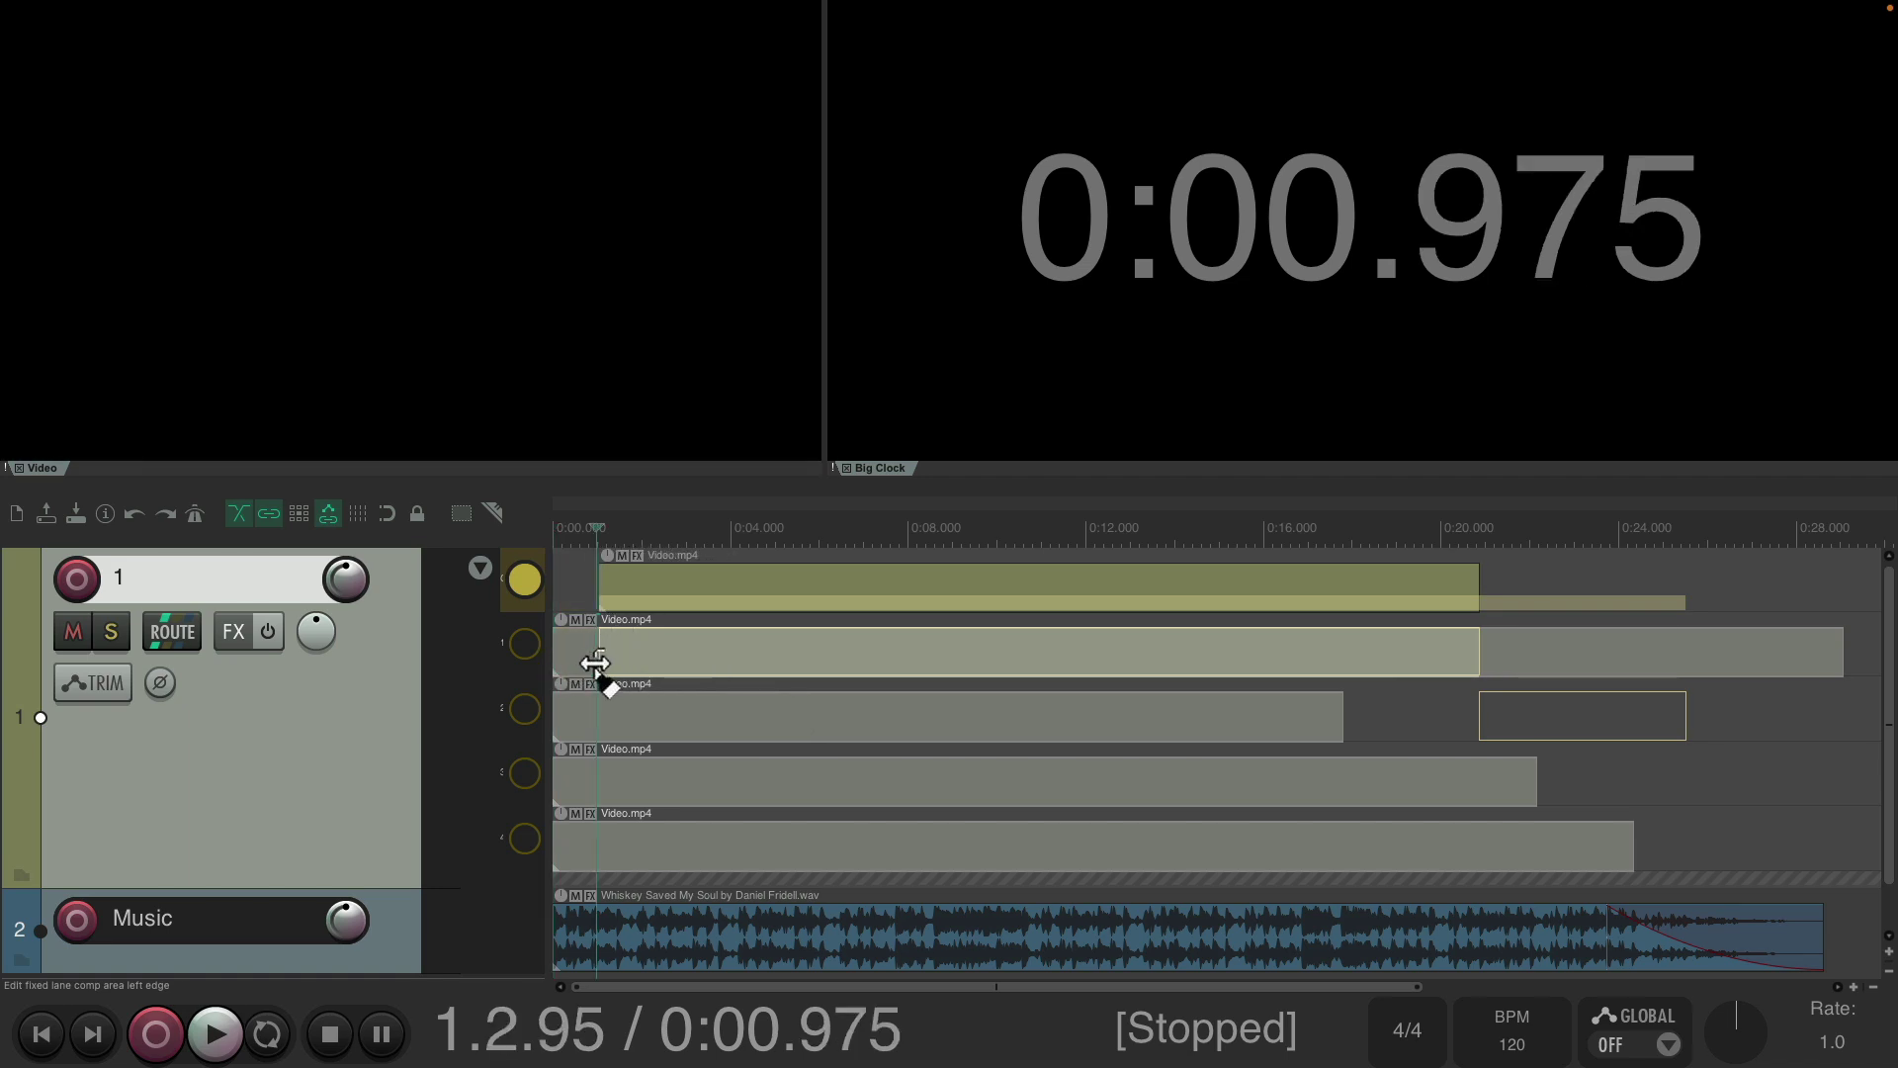
pyautogui.moveTo(595, 663); pyautogui.dragTo(591, 663)
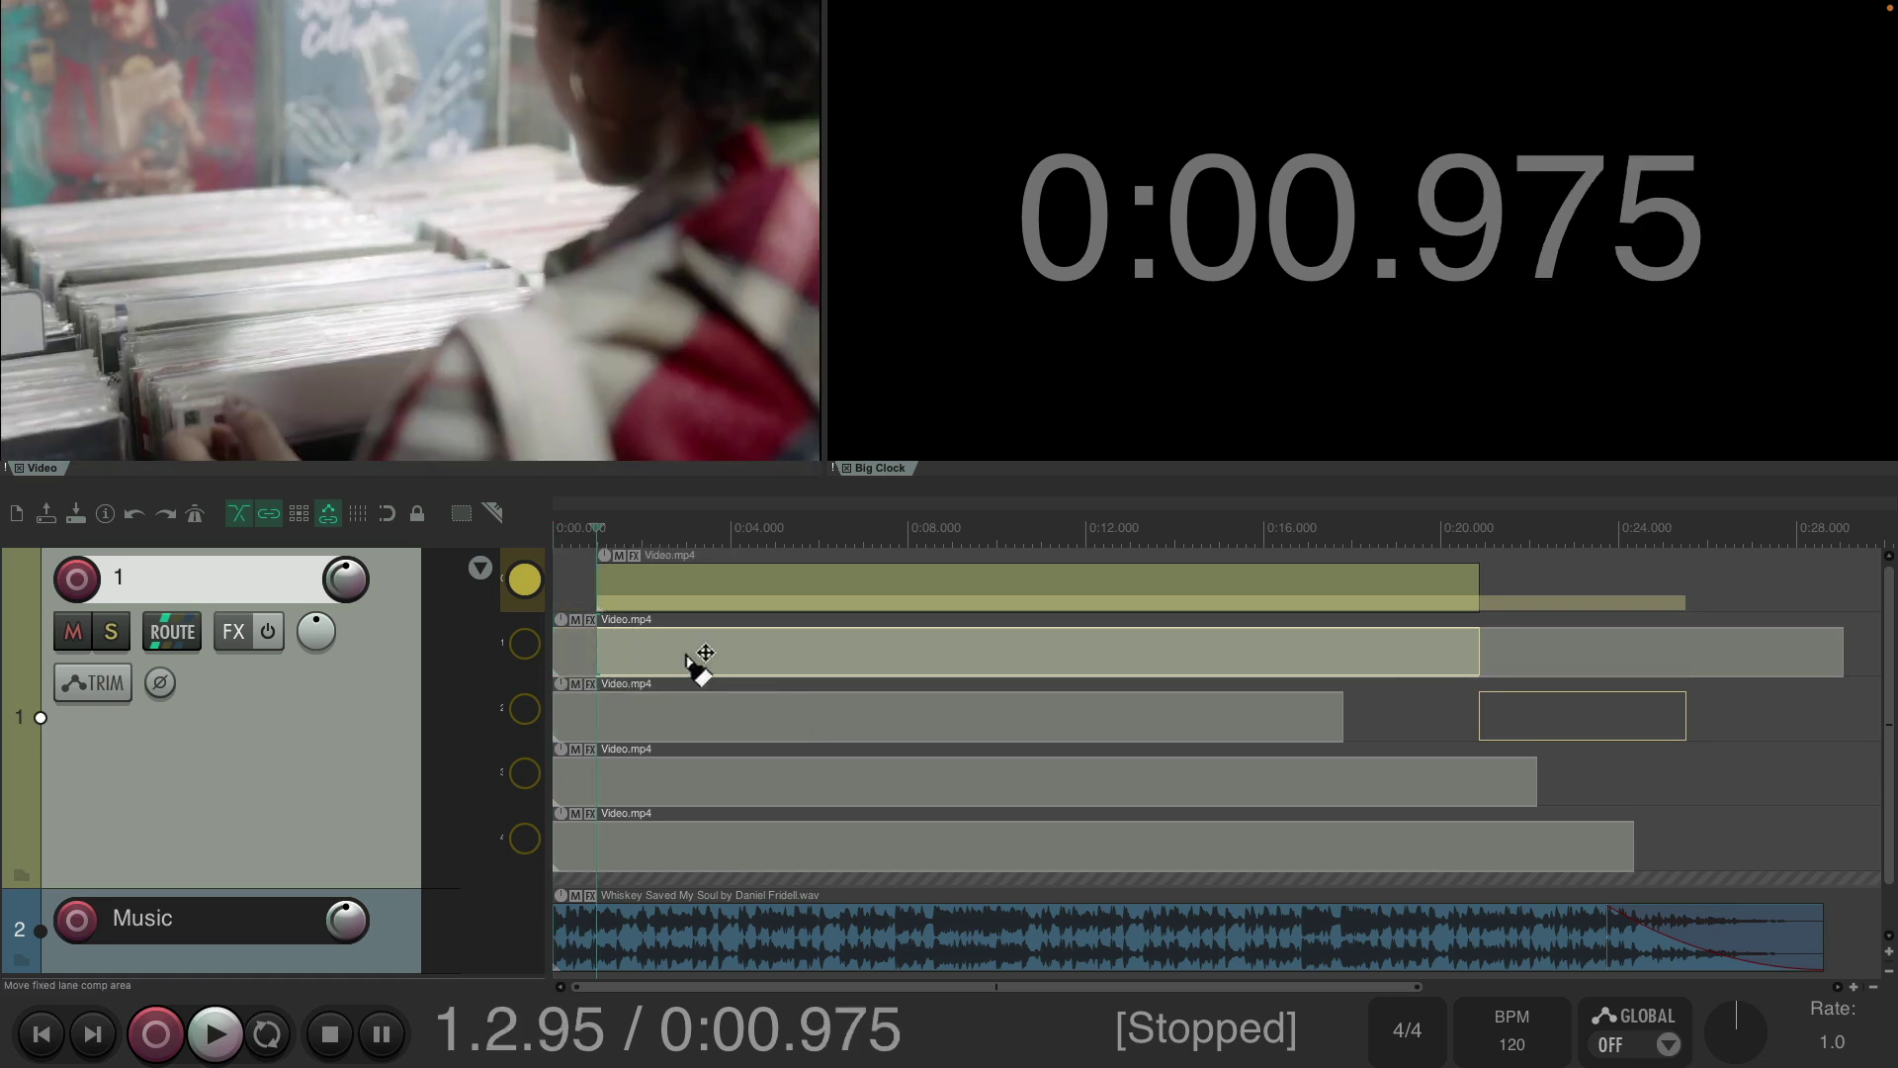
pyautogui.press('space')
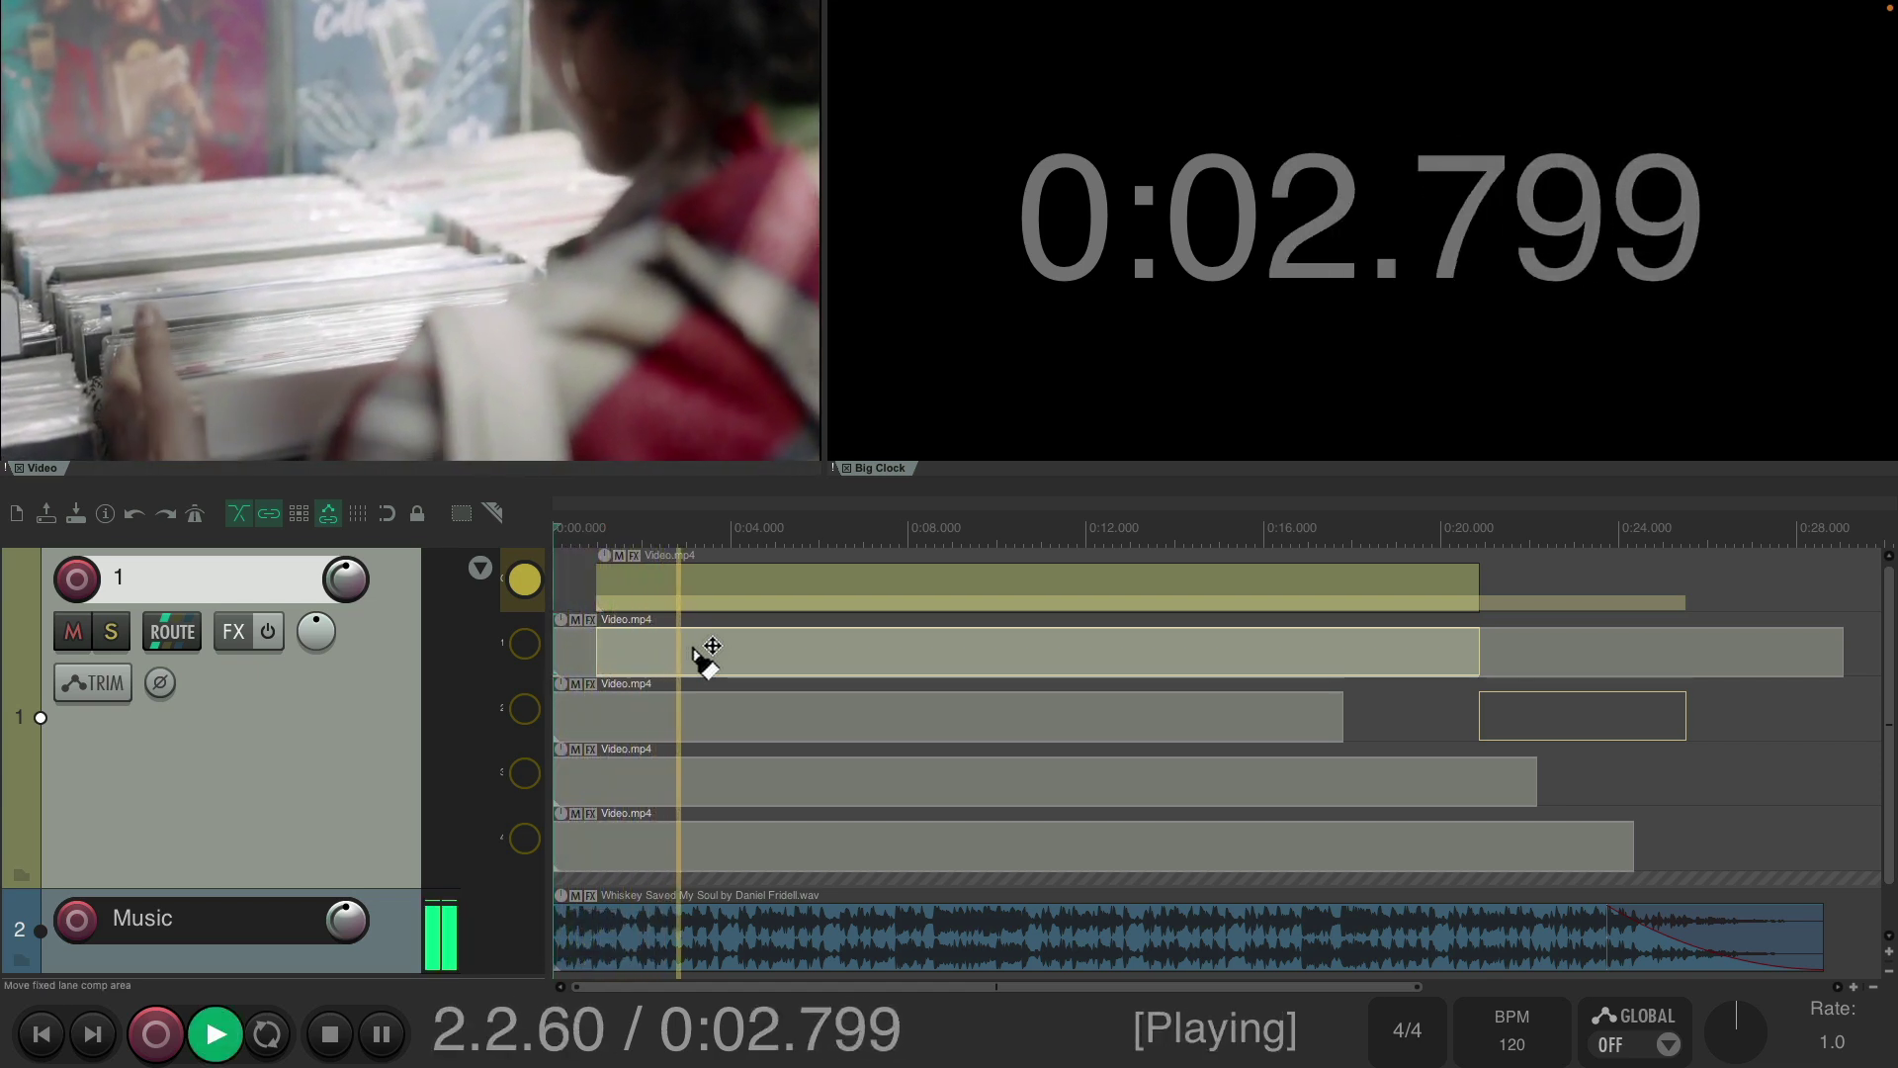
pyautogui.press('space')
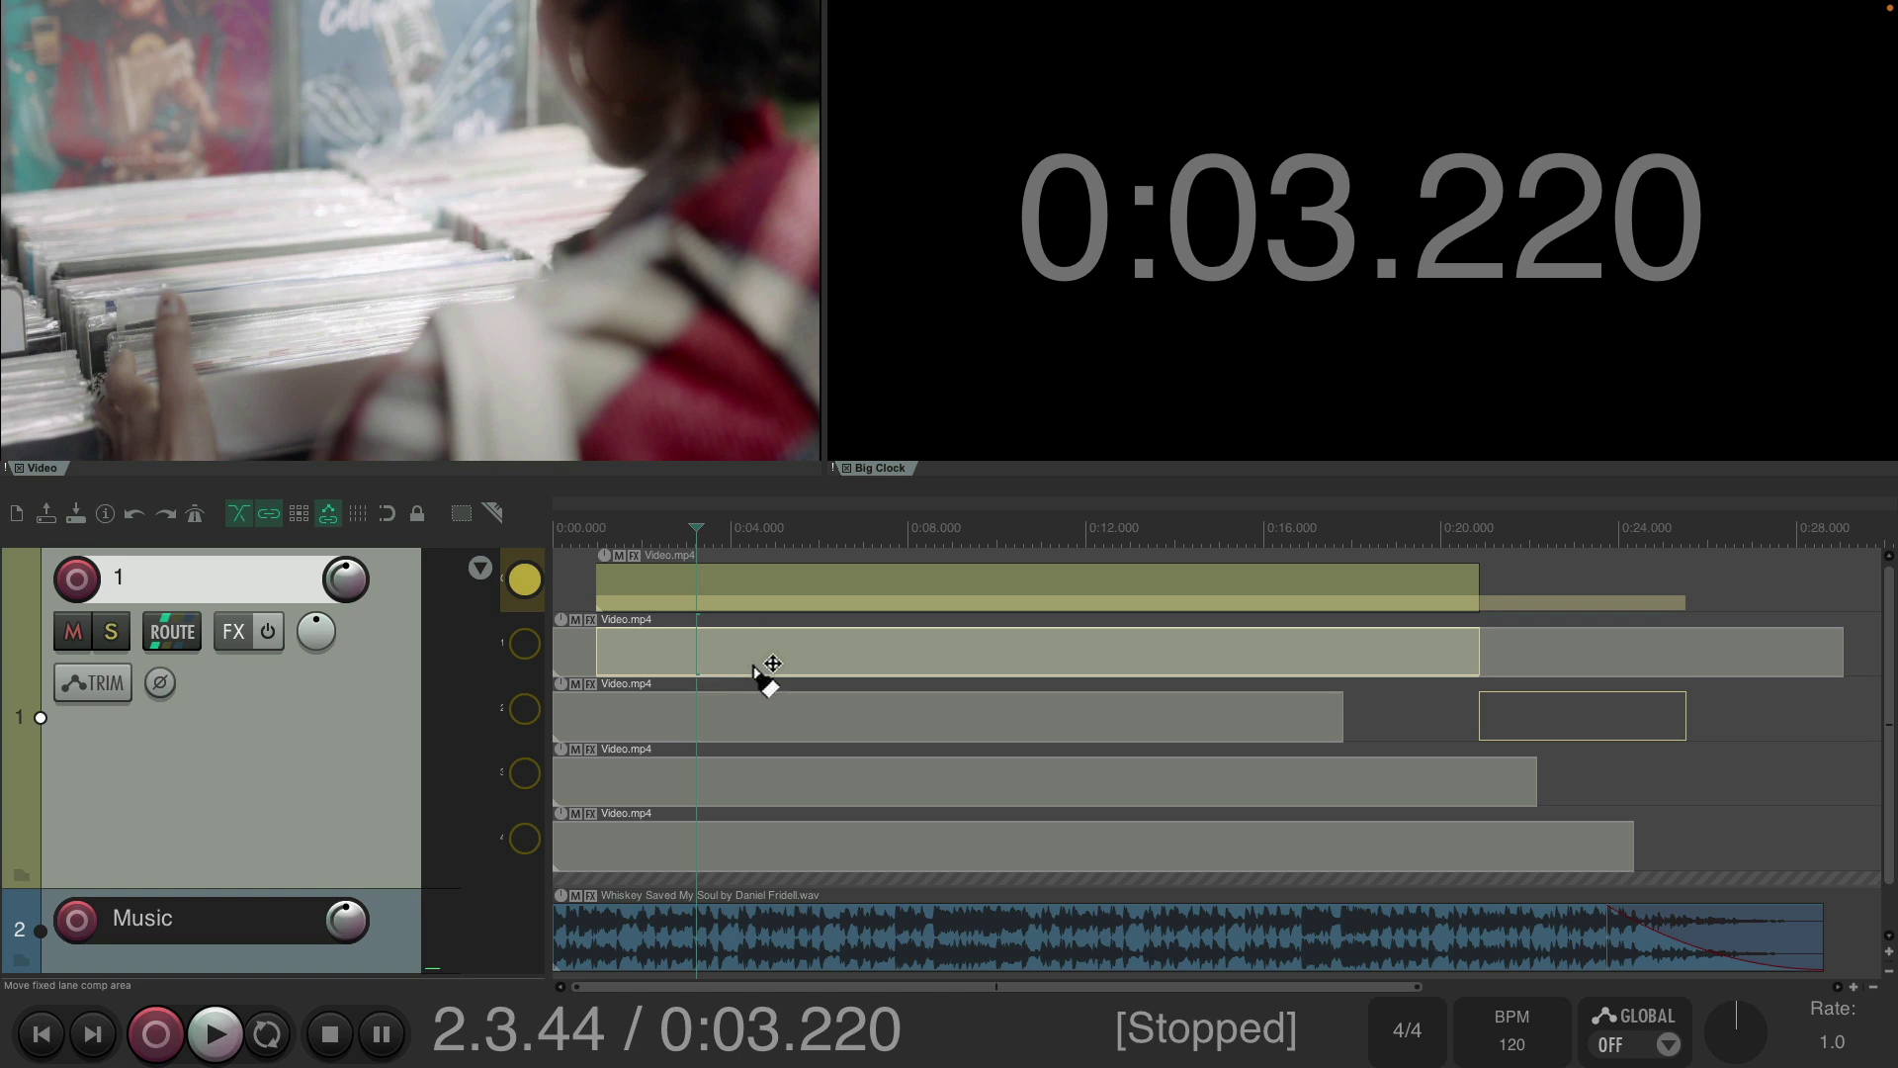
pyautogui.moveTo(945, 714); pyautogui.dragTo(710, 722)
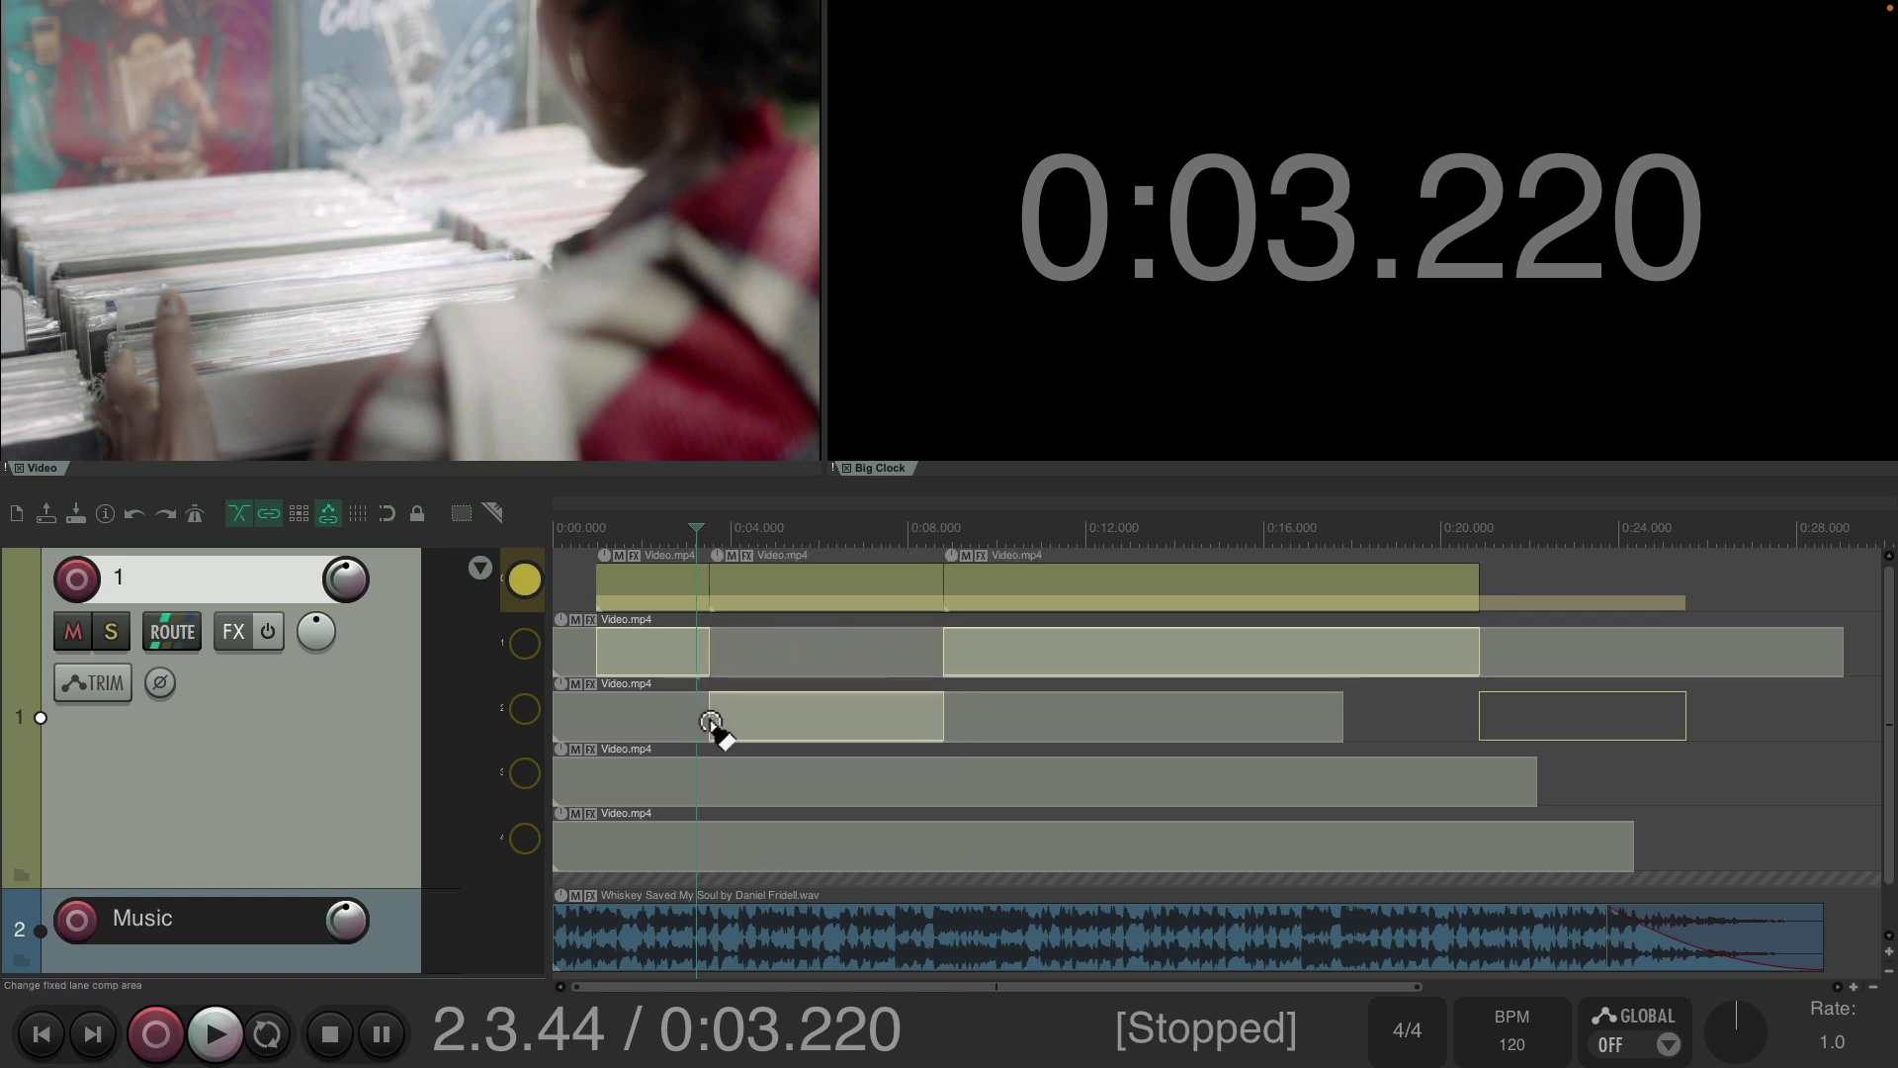
pyautogui.press('space')
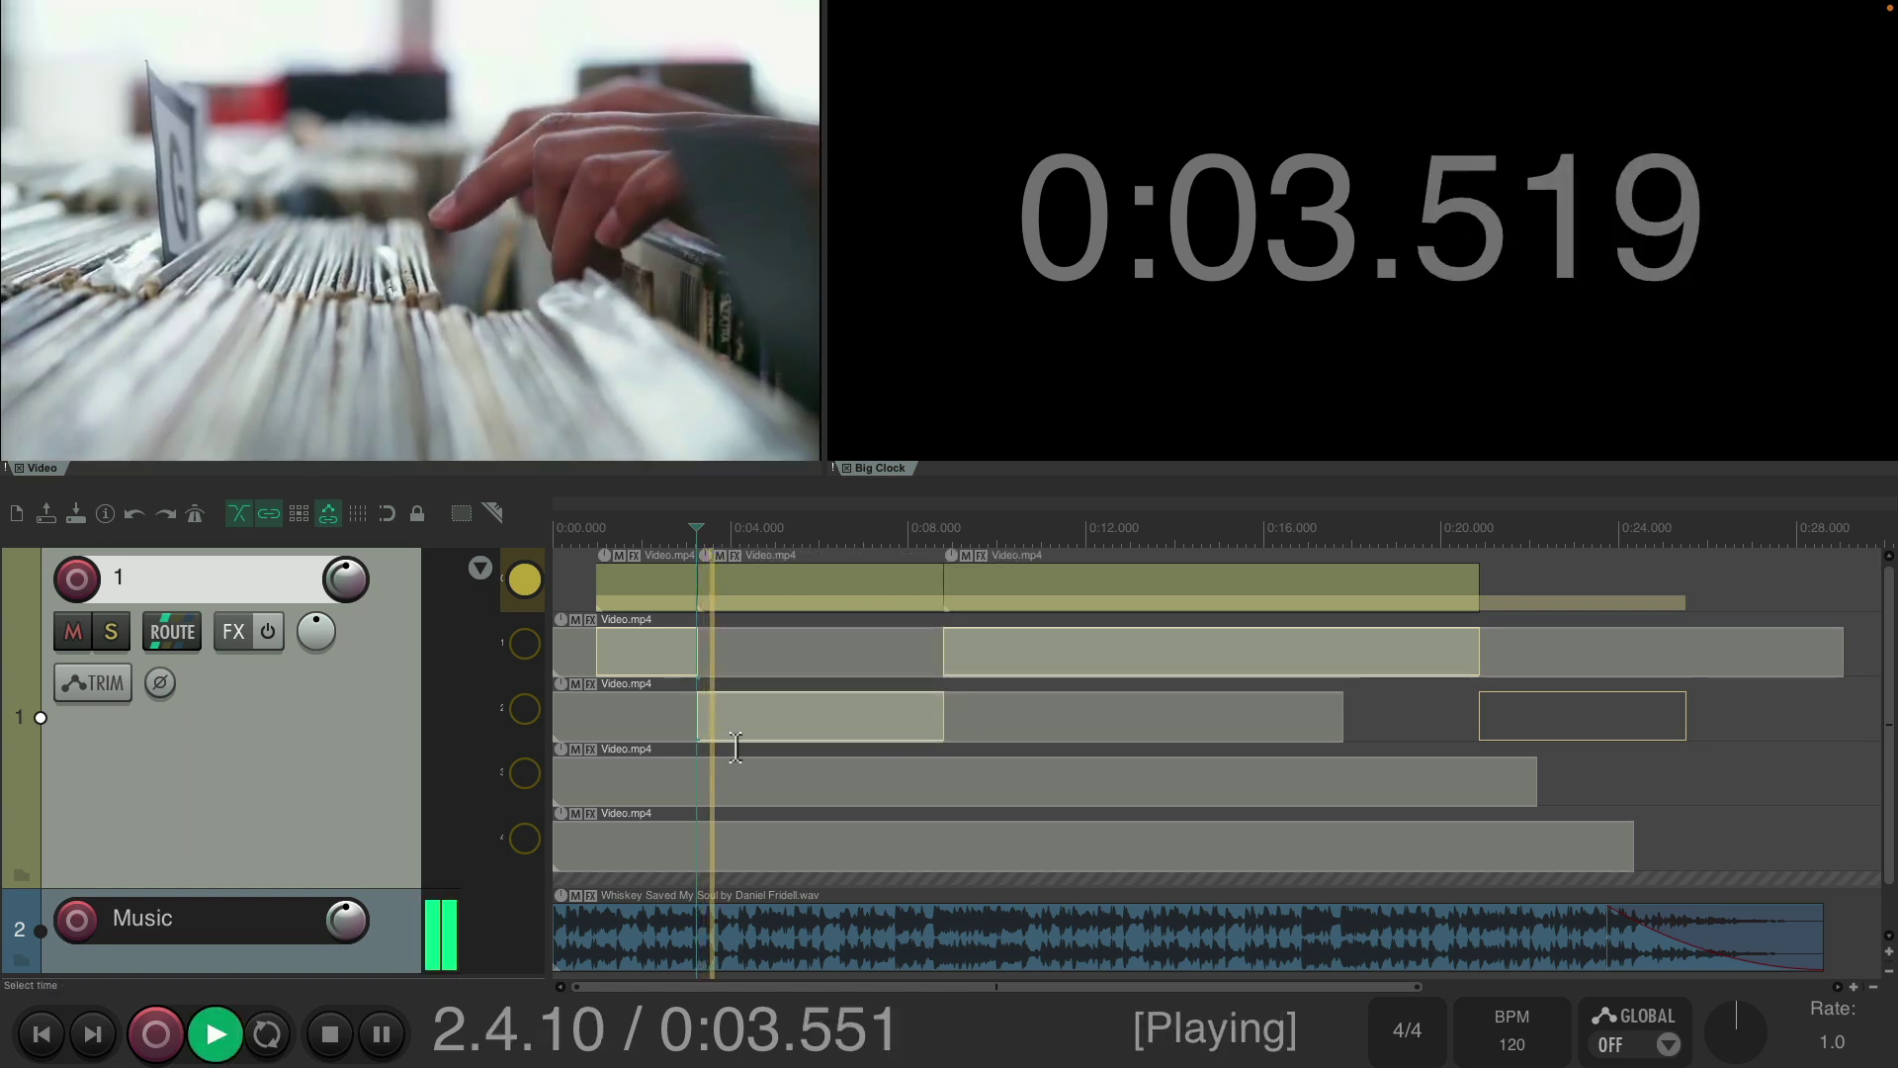
pyautogui.press('space')
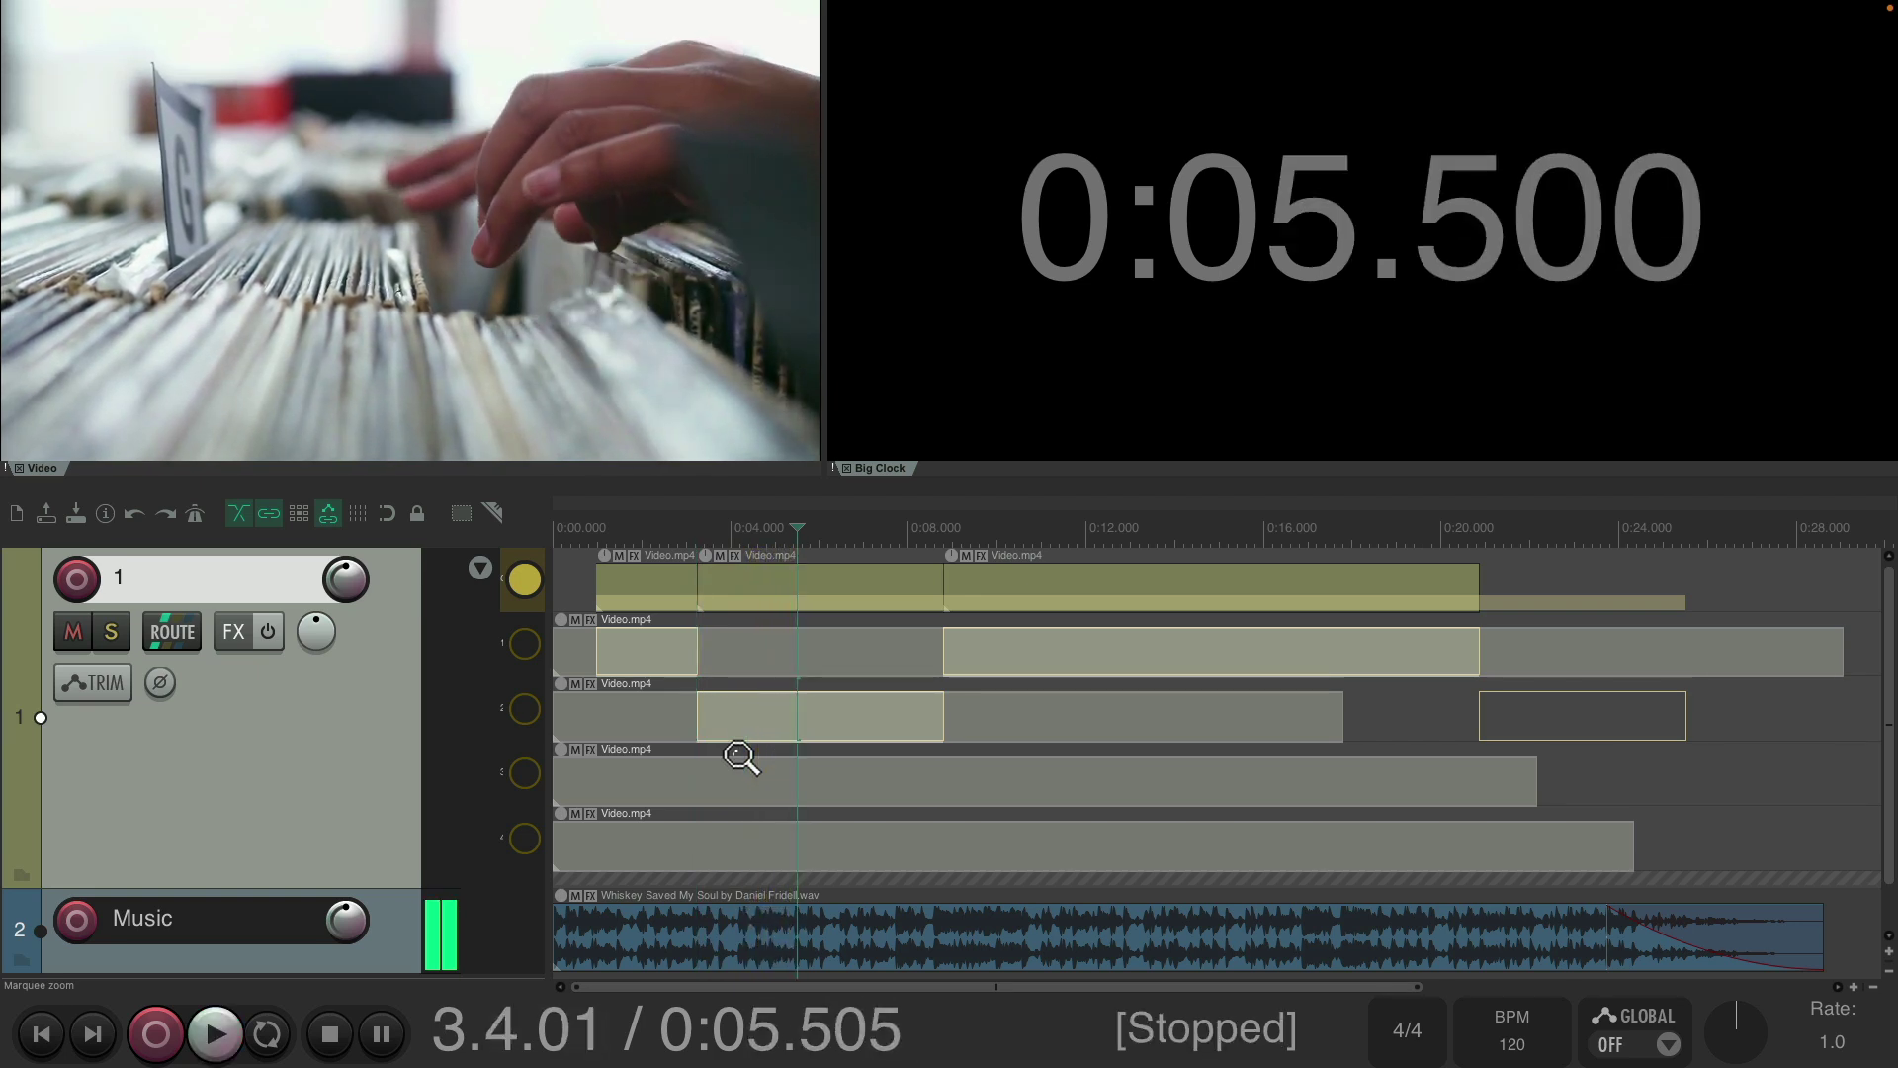
# Take lane 3 from 5.5 s, lane 4 from 8.2 s, and lane 3 again from 8.6 s.
pyautogui.moveTo(1043, 770); pyautogui.dragTo(808, 784)
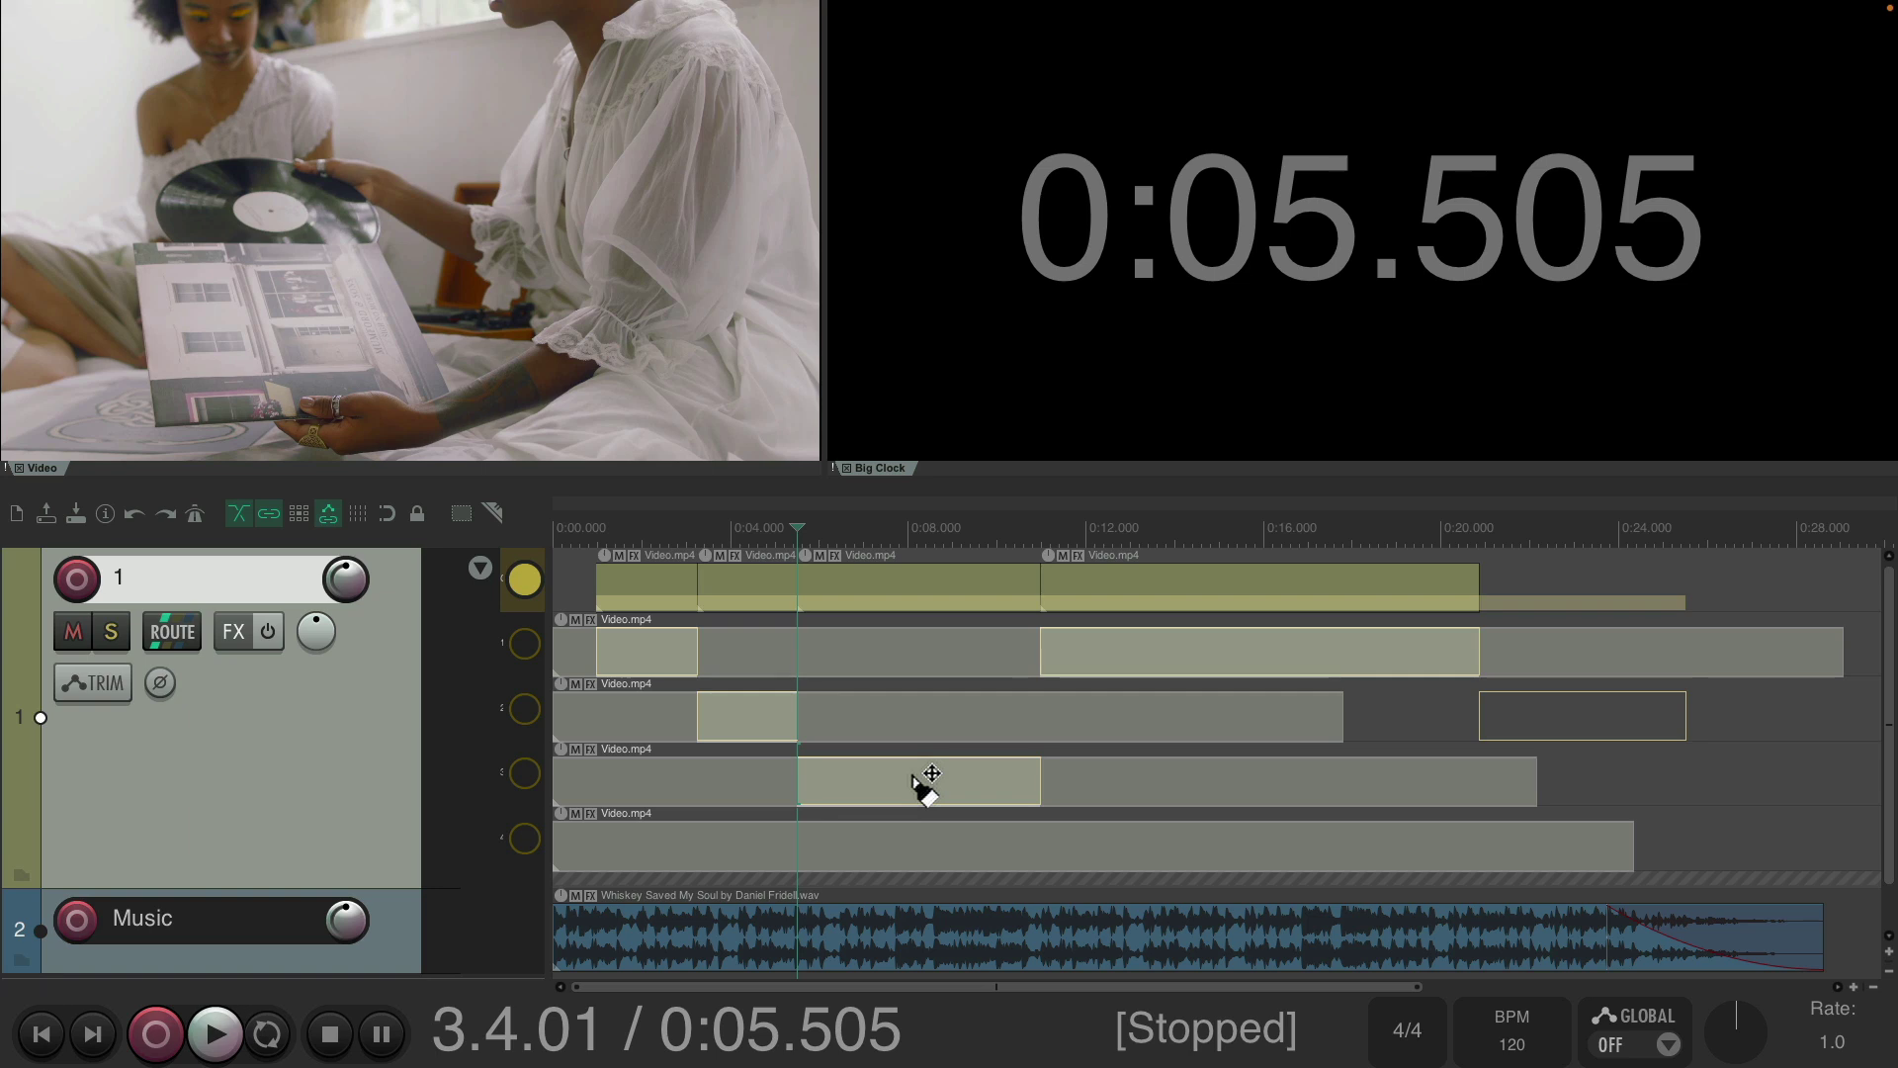
pyautogui.press('space')
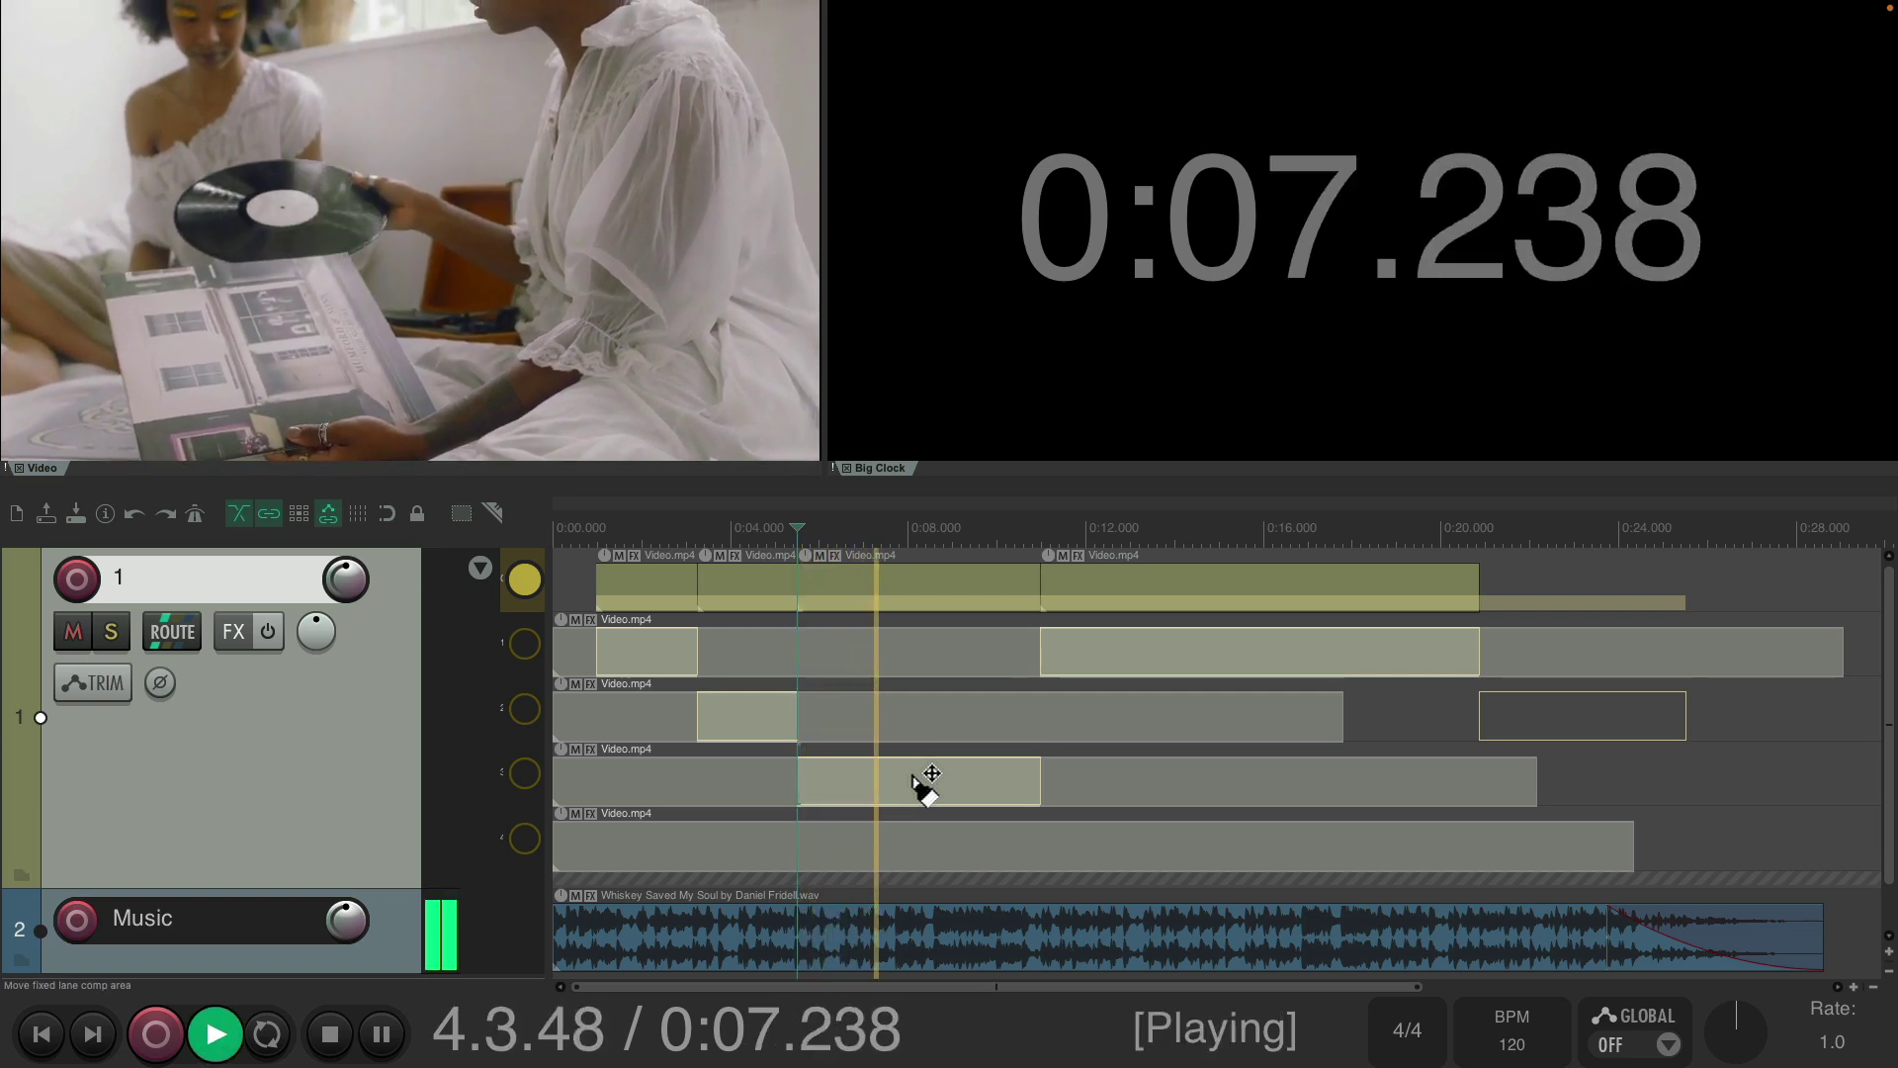
pyautogui.press('space')
pyautogui.moveTo(1139, 842); pyautogui.dragTo(928, 858)
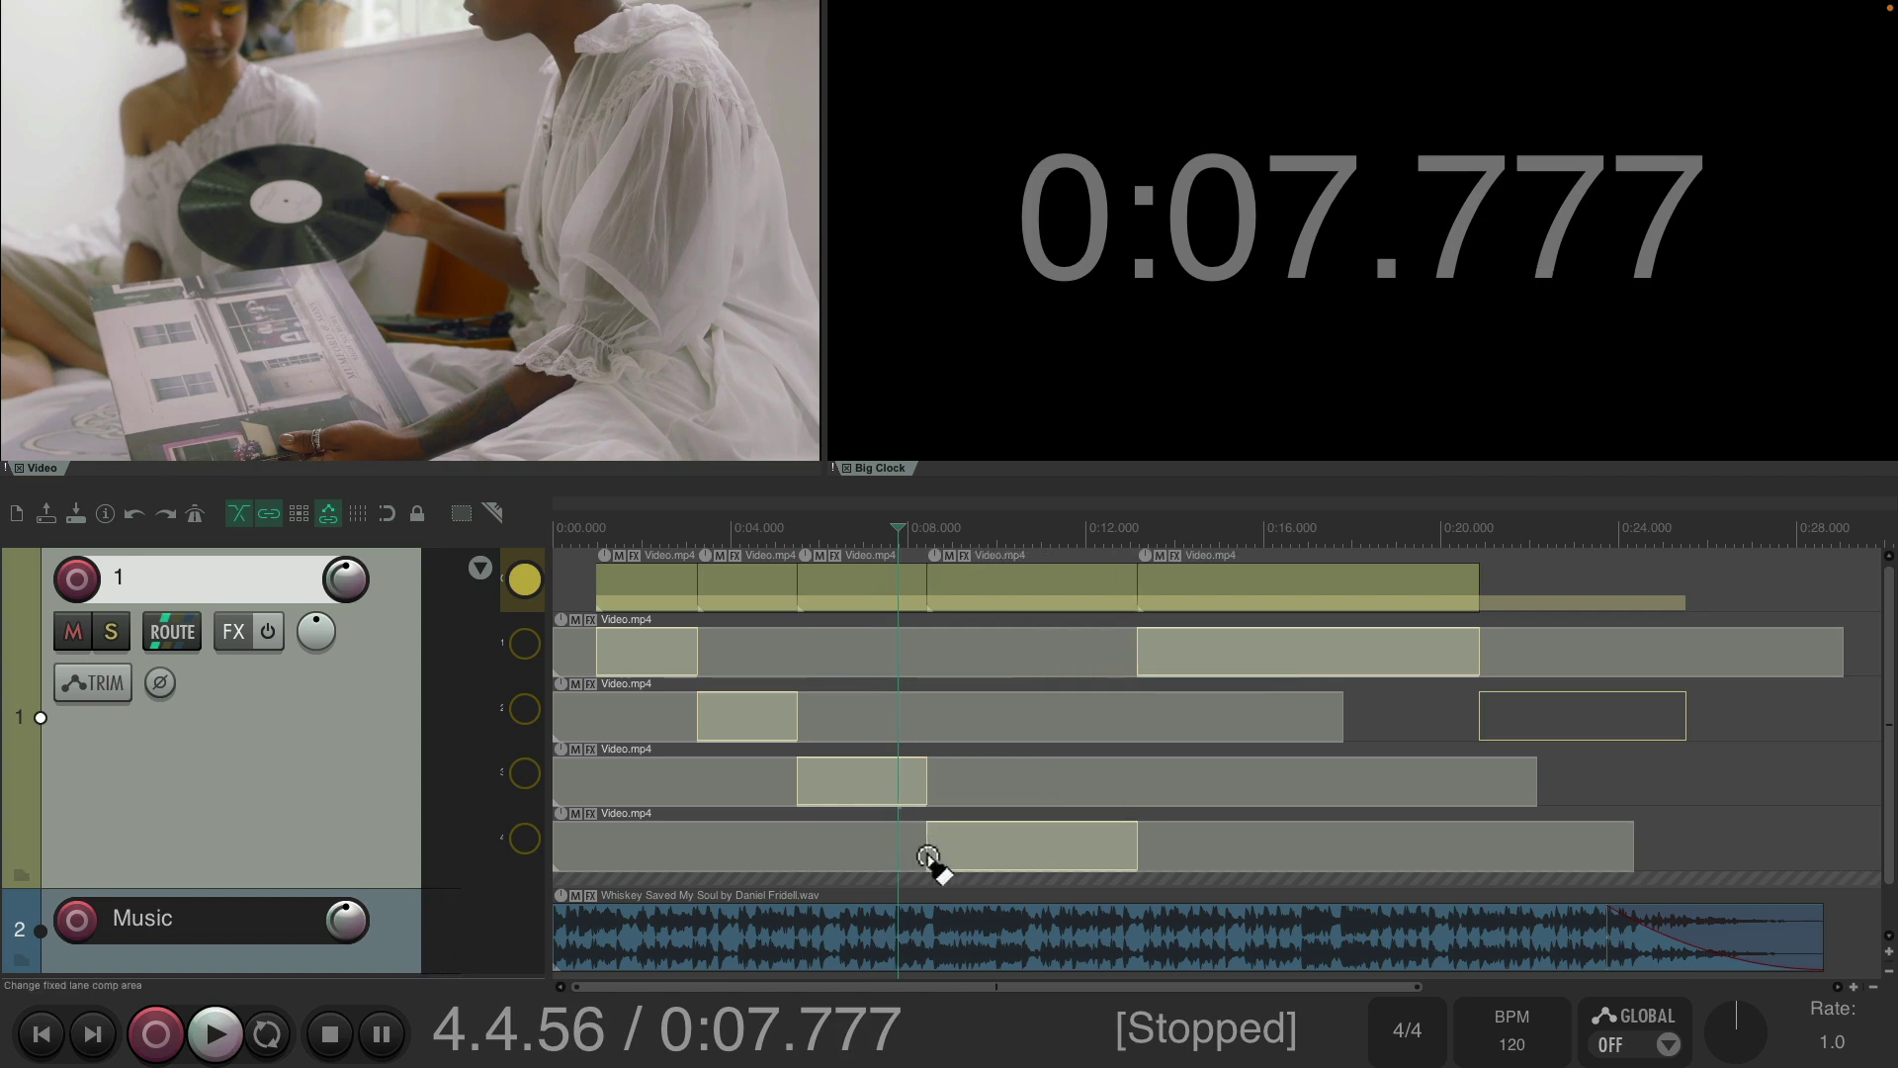
pyautogui.press('space')
pyautogui.press('space')
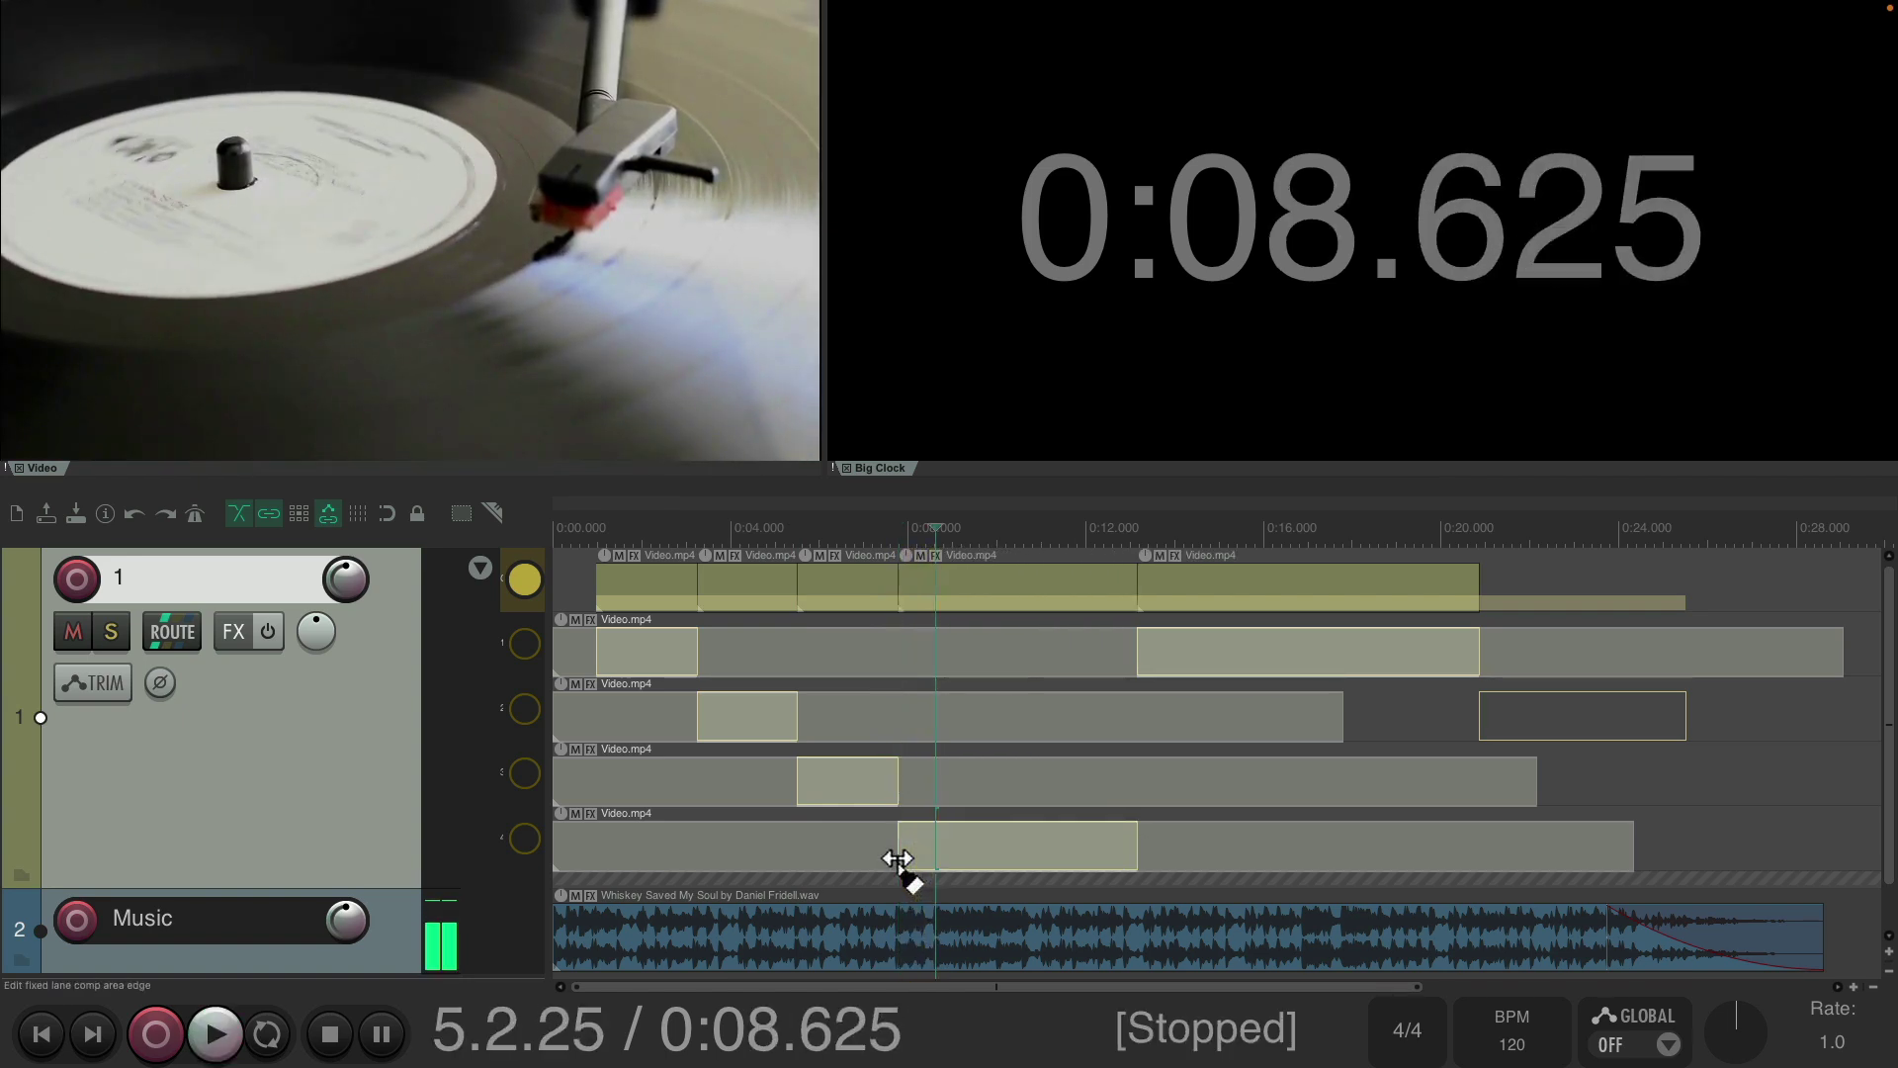
pyautogui.moveTo(1127, 793); pyautogui.dragTo(951, 799)
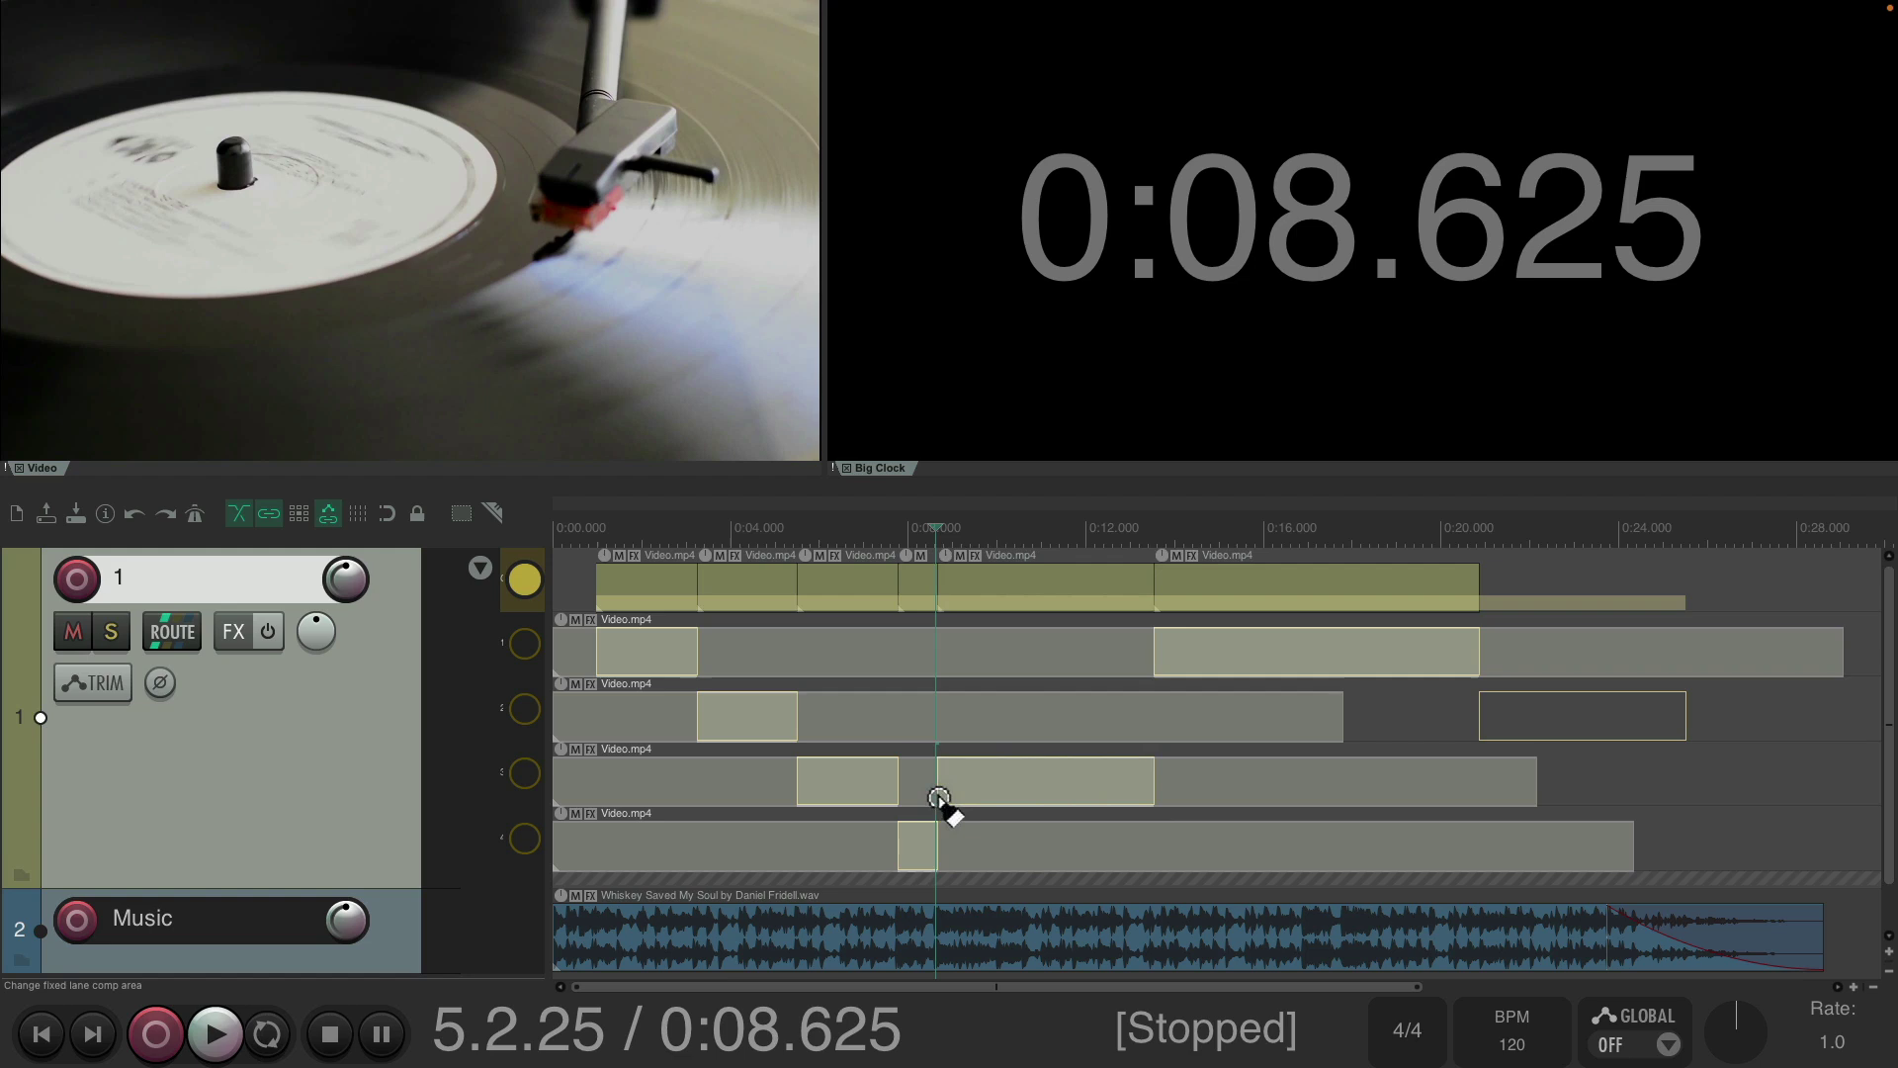
pyautogui.press('space')
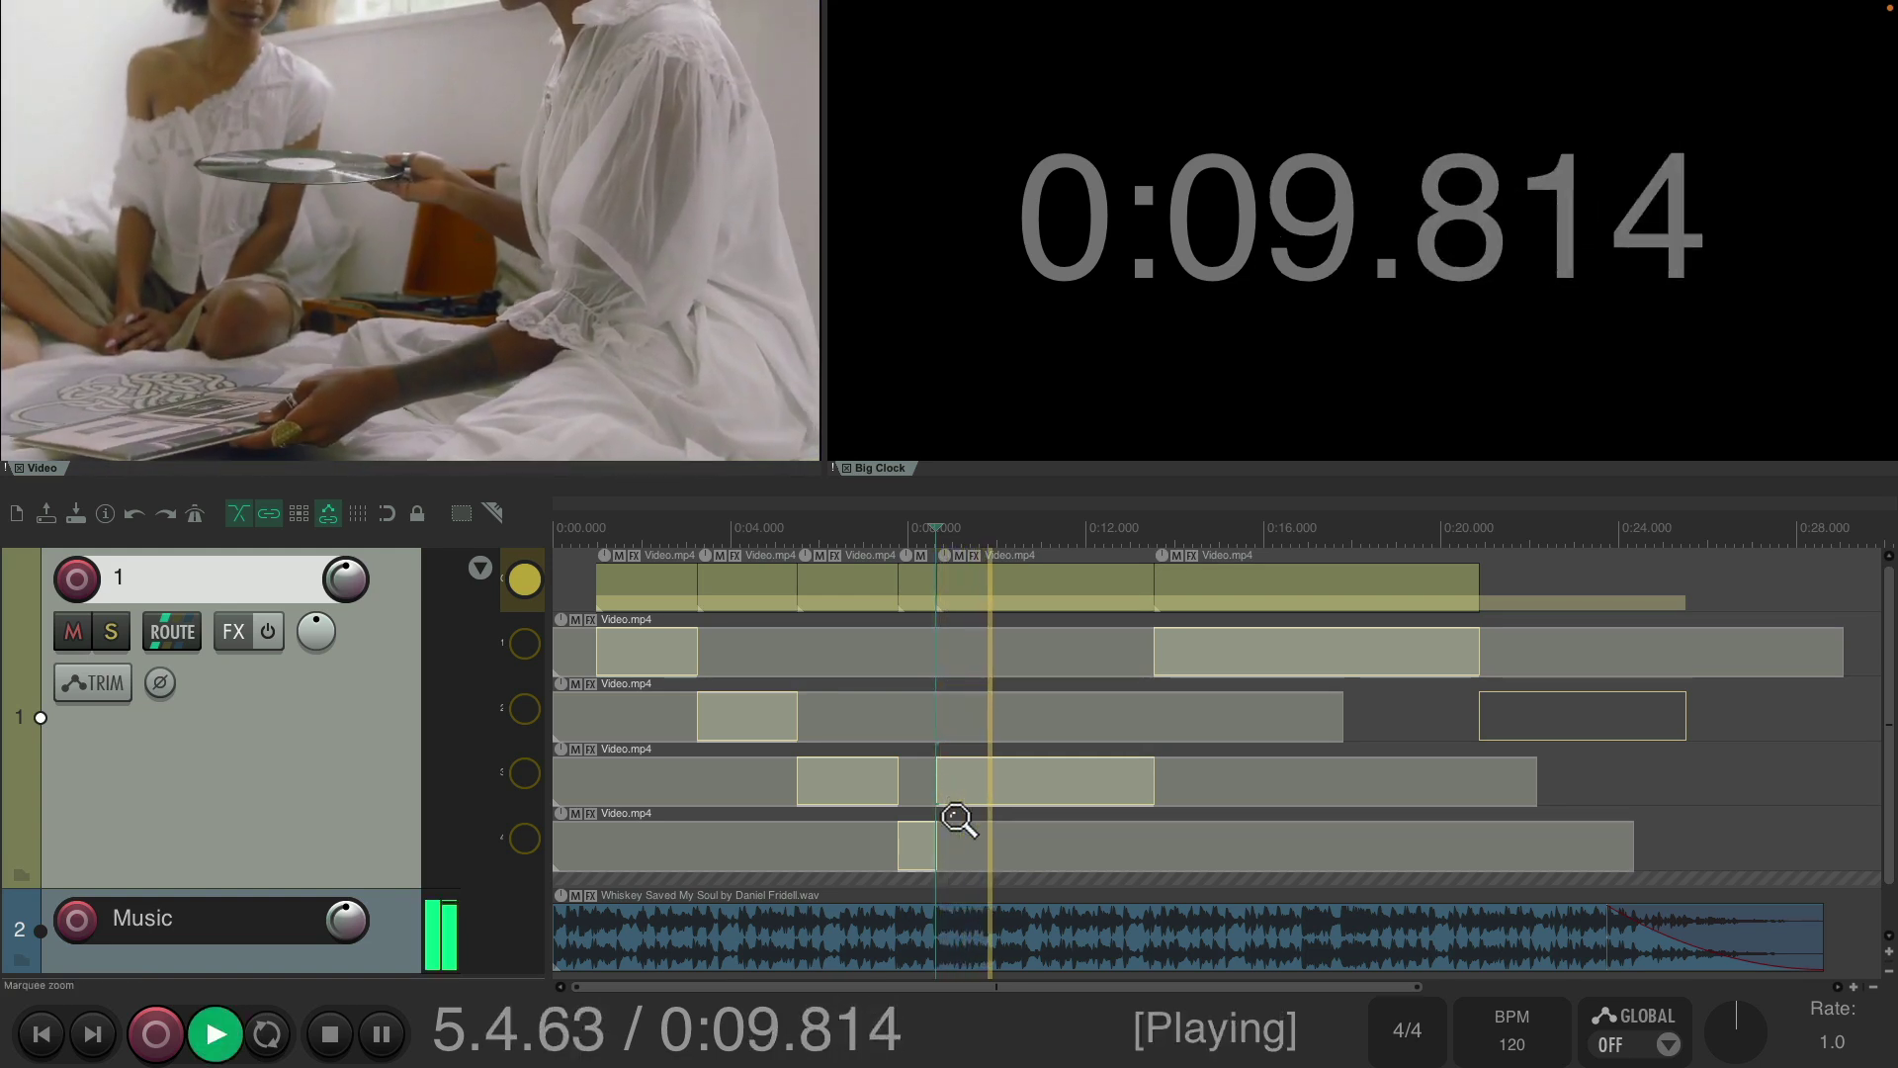
pyautogui.press('space')
# Hand over to lane 1 near 10 s, lane 2 at 12.3 s and lane 3 at 14.6 s.
pyautogui.moveTo(1132, 675); pyautogui.dragTo(994, 685)
pyautogui.press('space')
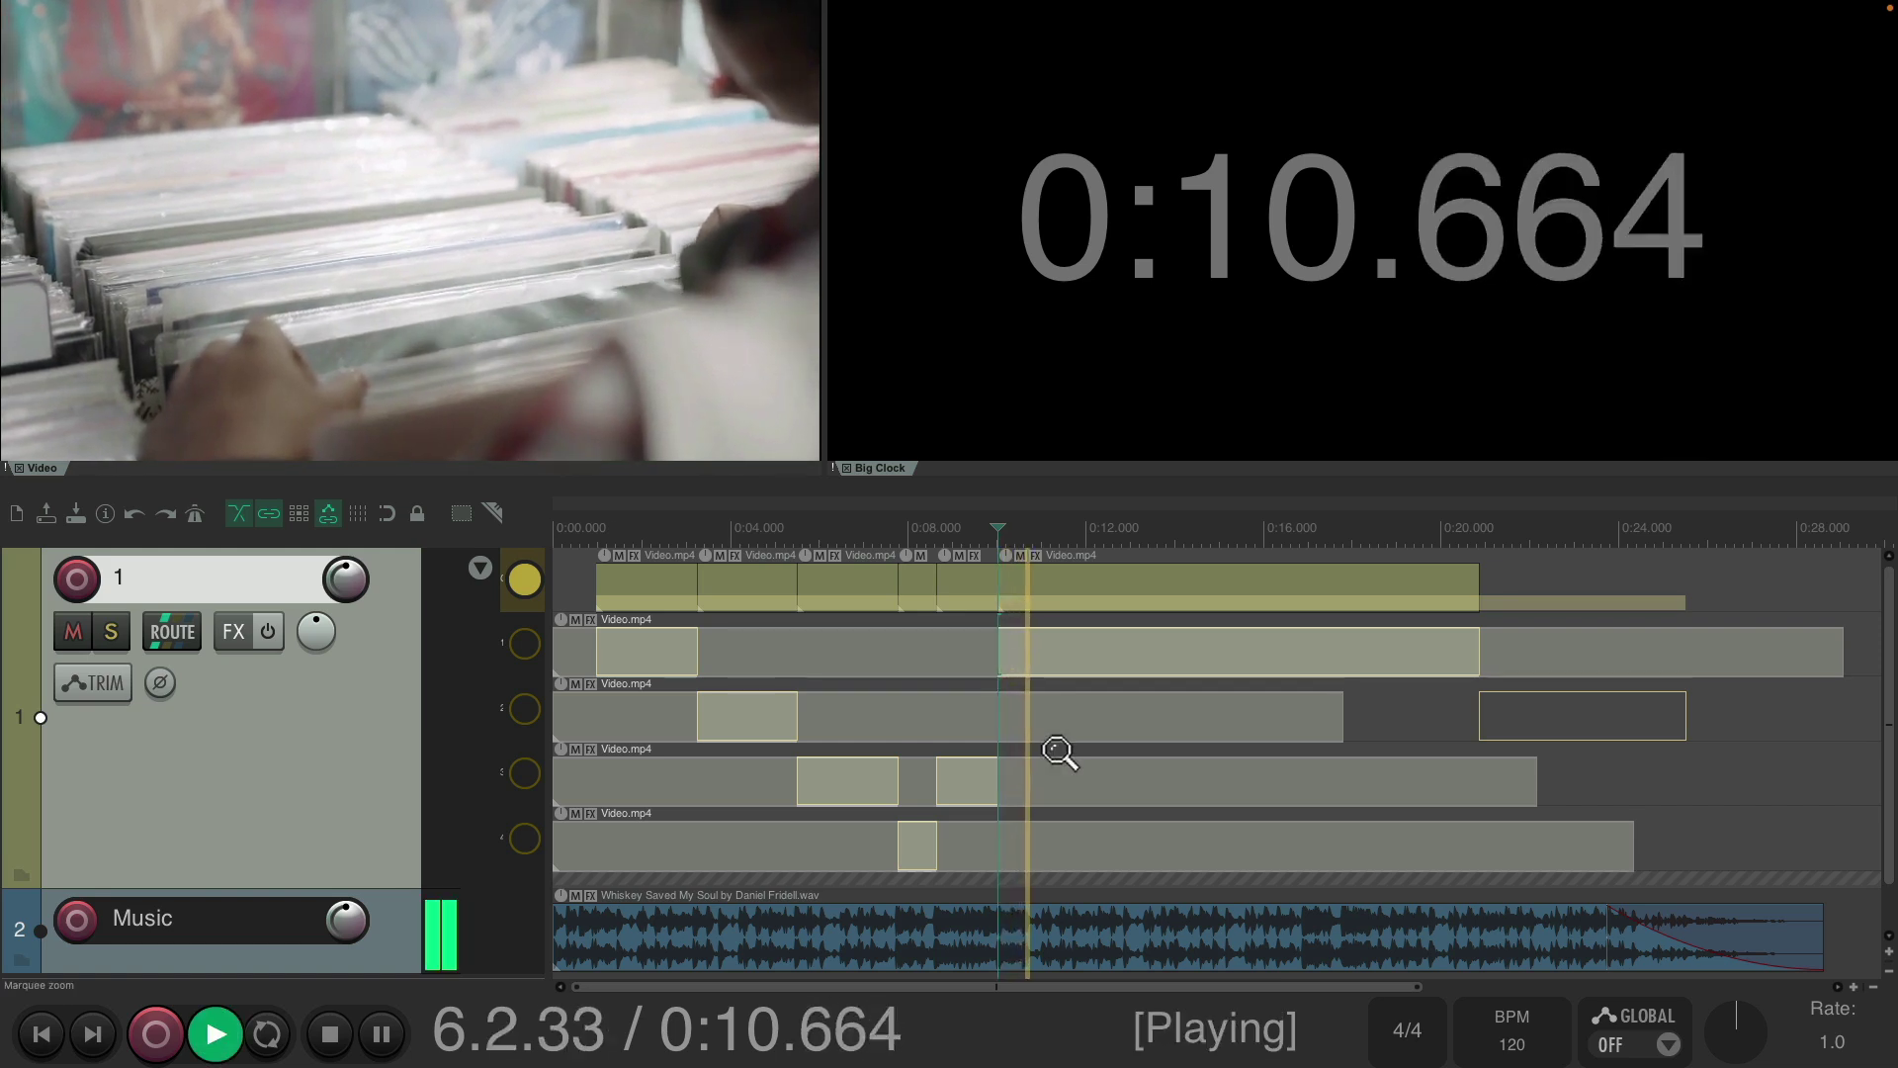
pyautogui.press('space')
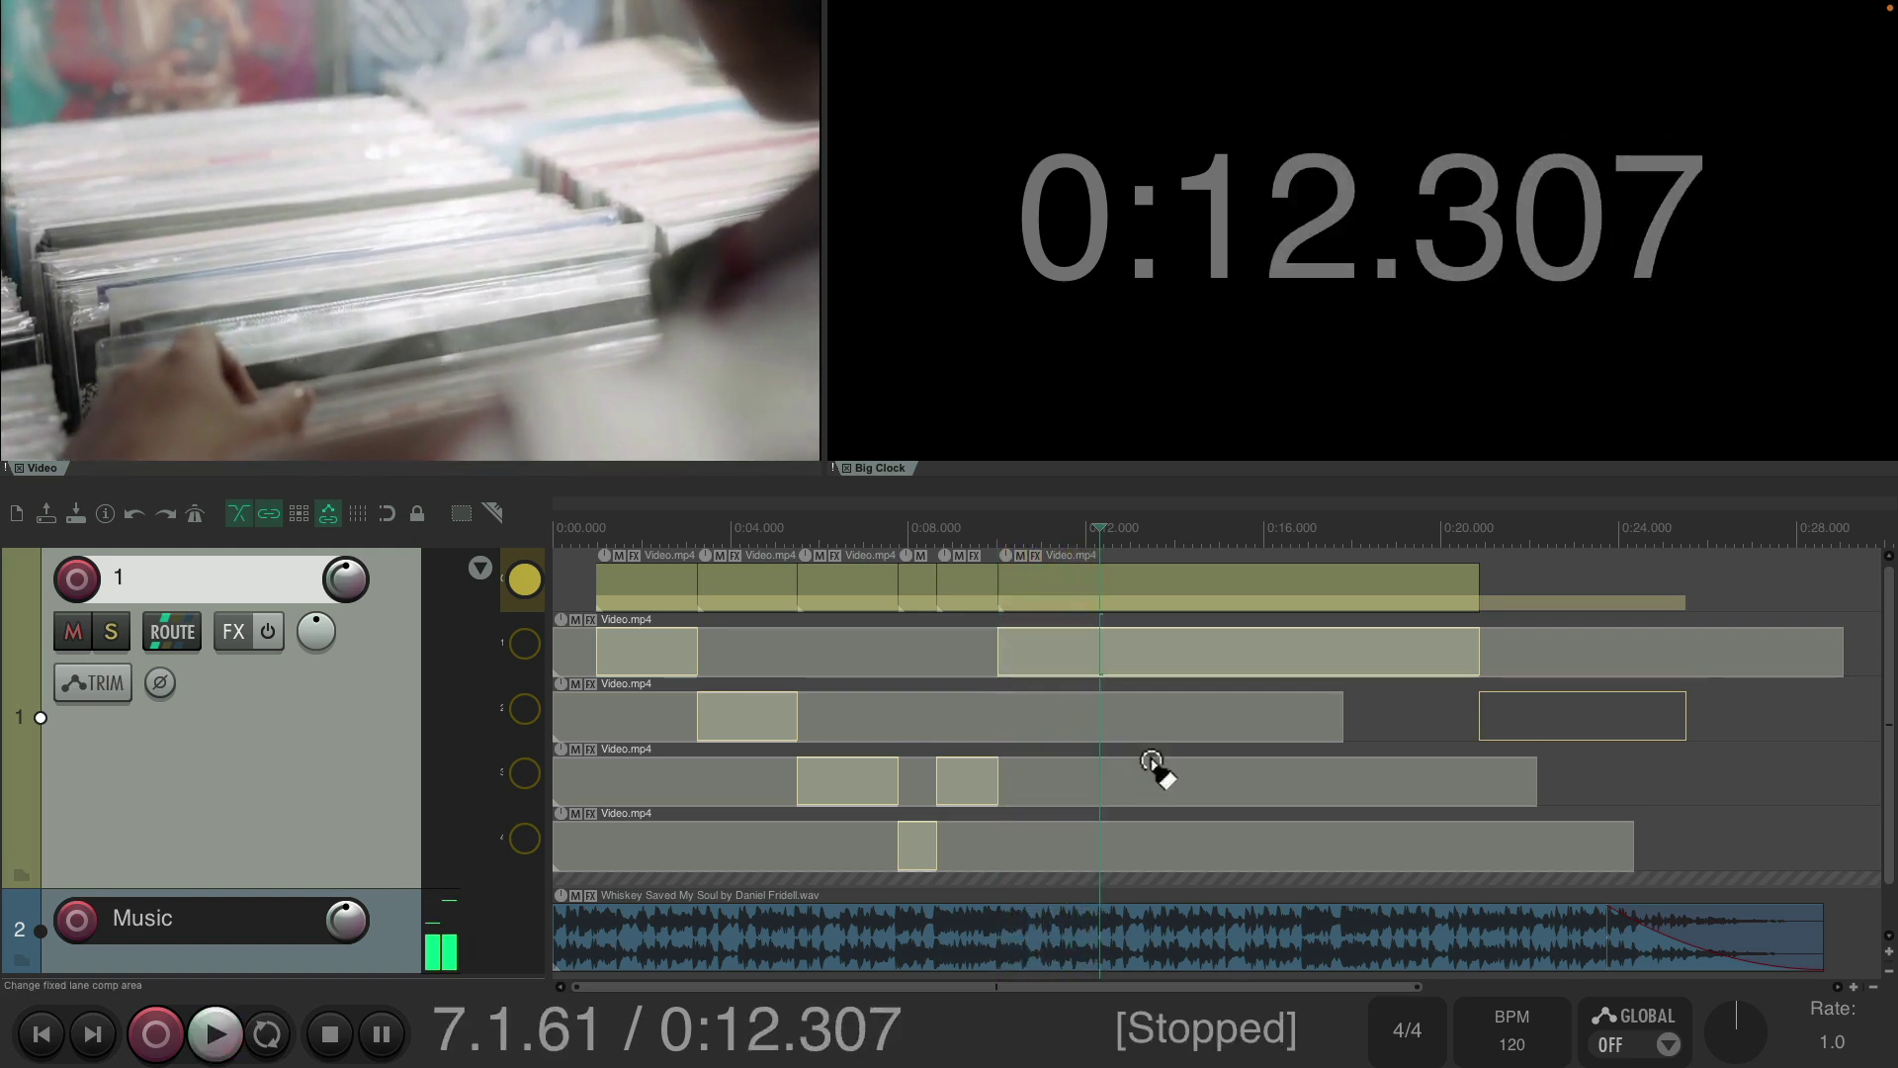
pyautogui.moveTo(1265, 722); pyautogui.dragTo(1110, 754)
pyautogui.press('space')
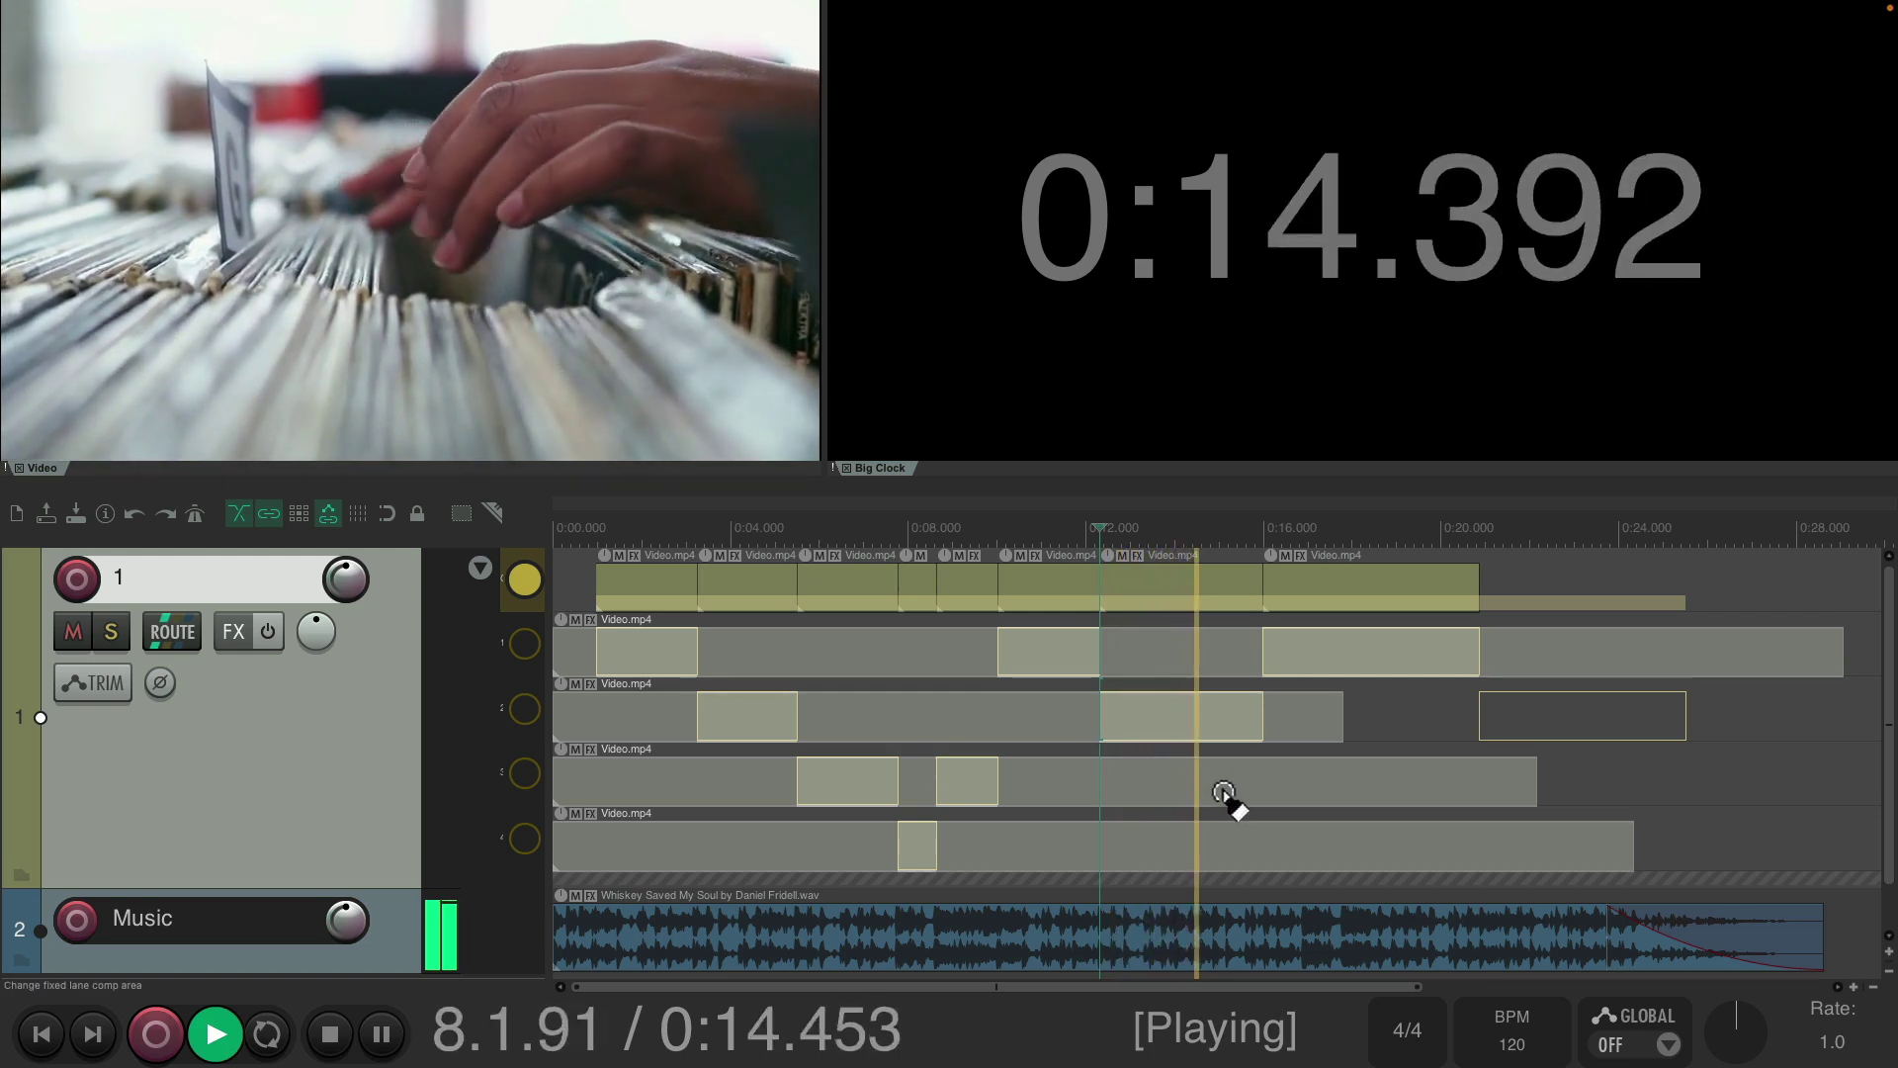
pyautogui.press('space')
pyautogui.moveTo(1334, 776); pyautogui.dragTo(1201, 791)
pyautogui.press('space')
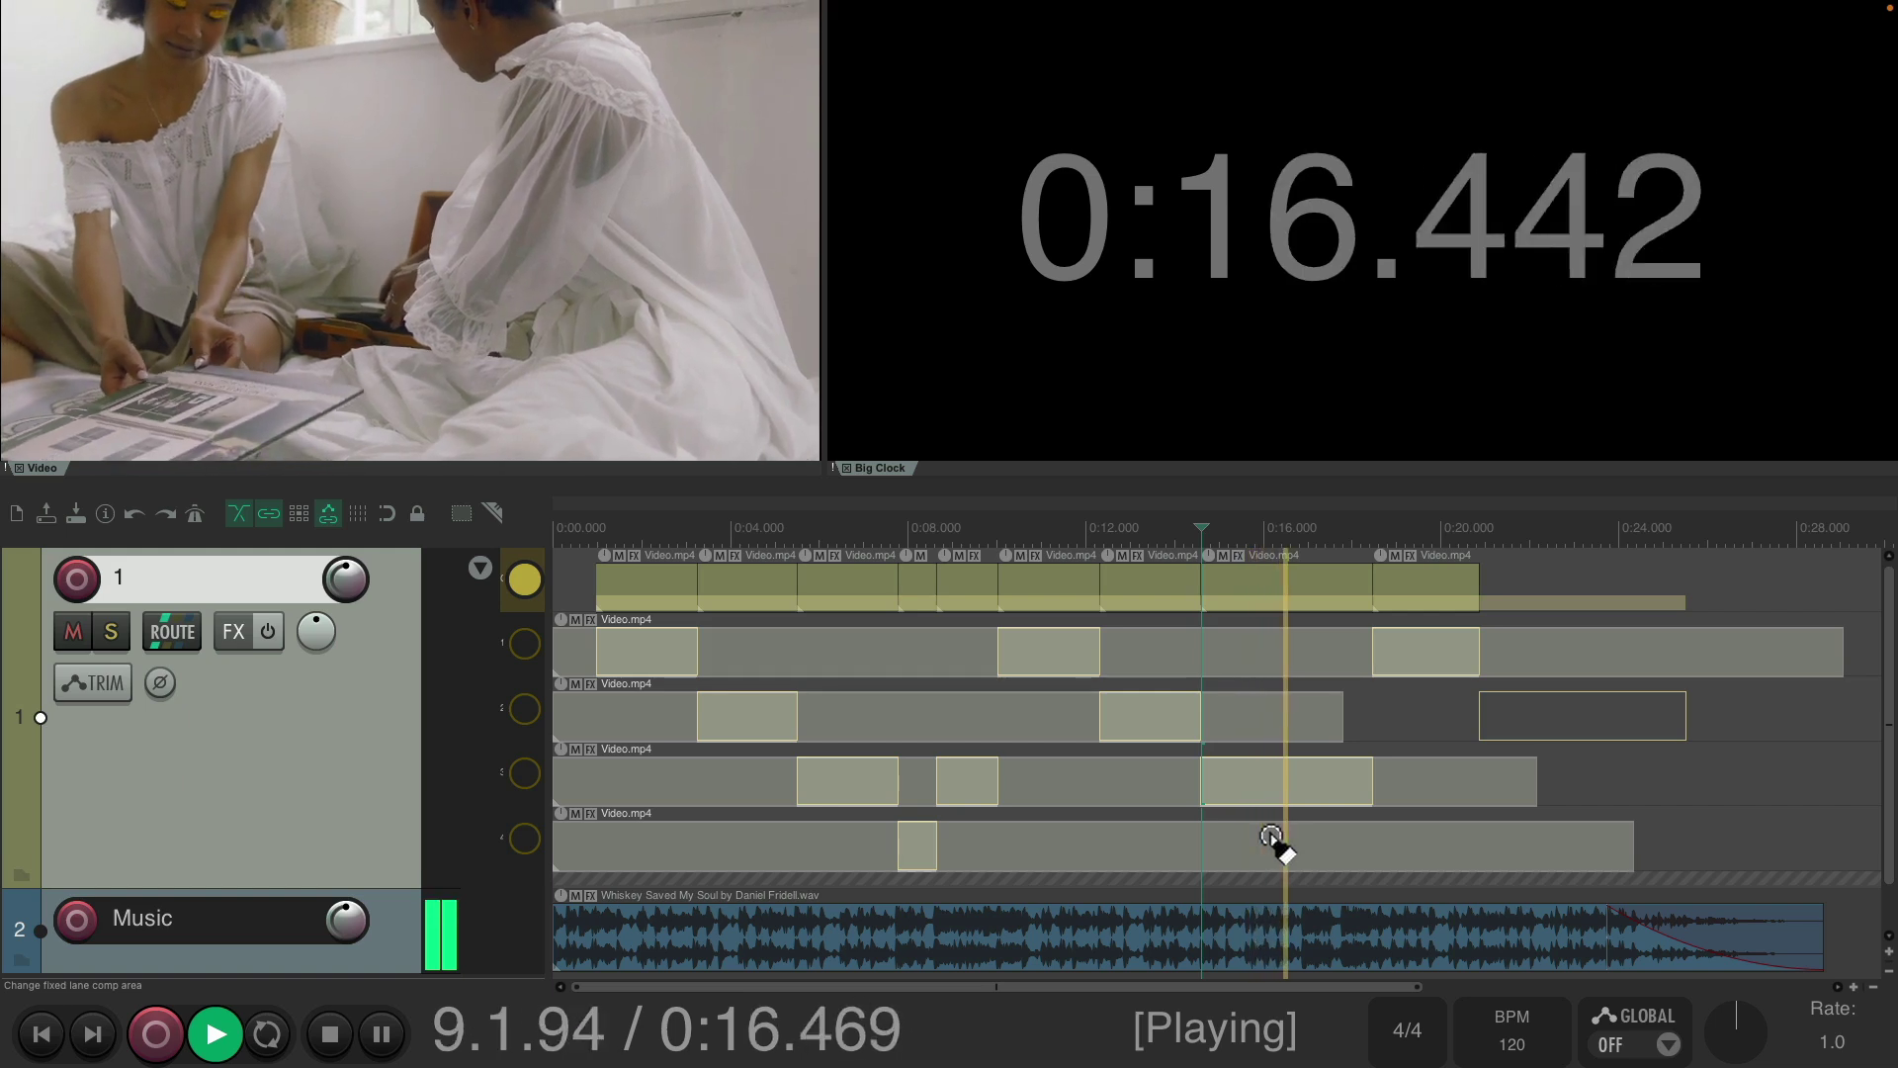
pyautogui.press('space')
# Extend lane 4 to the playhead, use lane 3 from 0:17.8 and lane 1 from 0:19.2.
pyautogui.moveTo(1391, 845); pyautogui.dragTo(1305, 851)
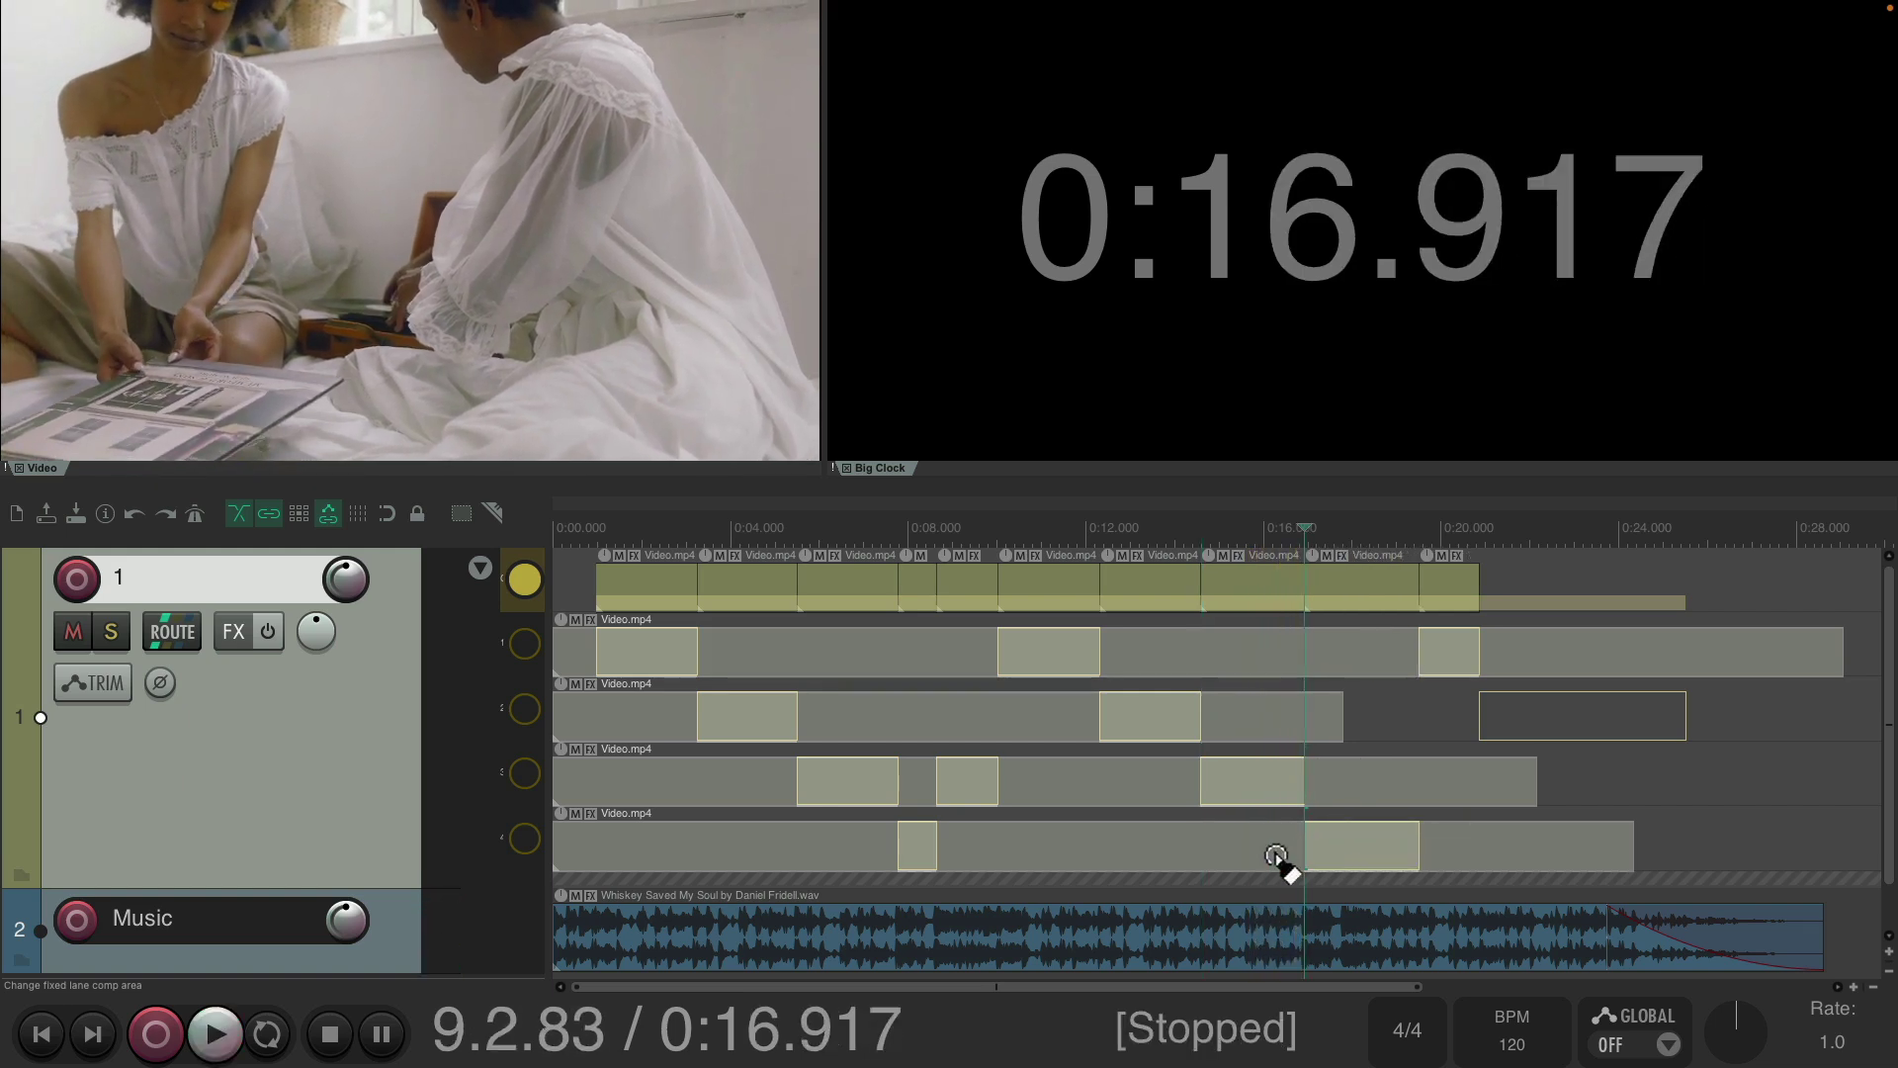
pyautogui.press('space')
pyautogui.press('space')
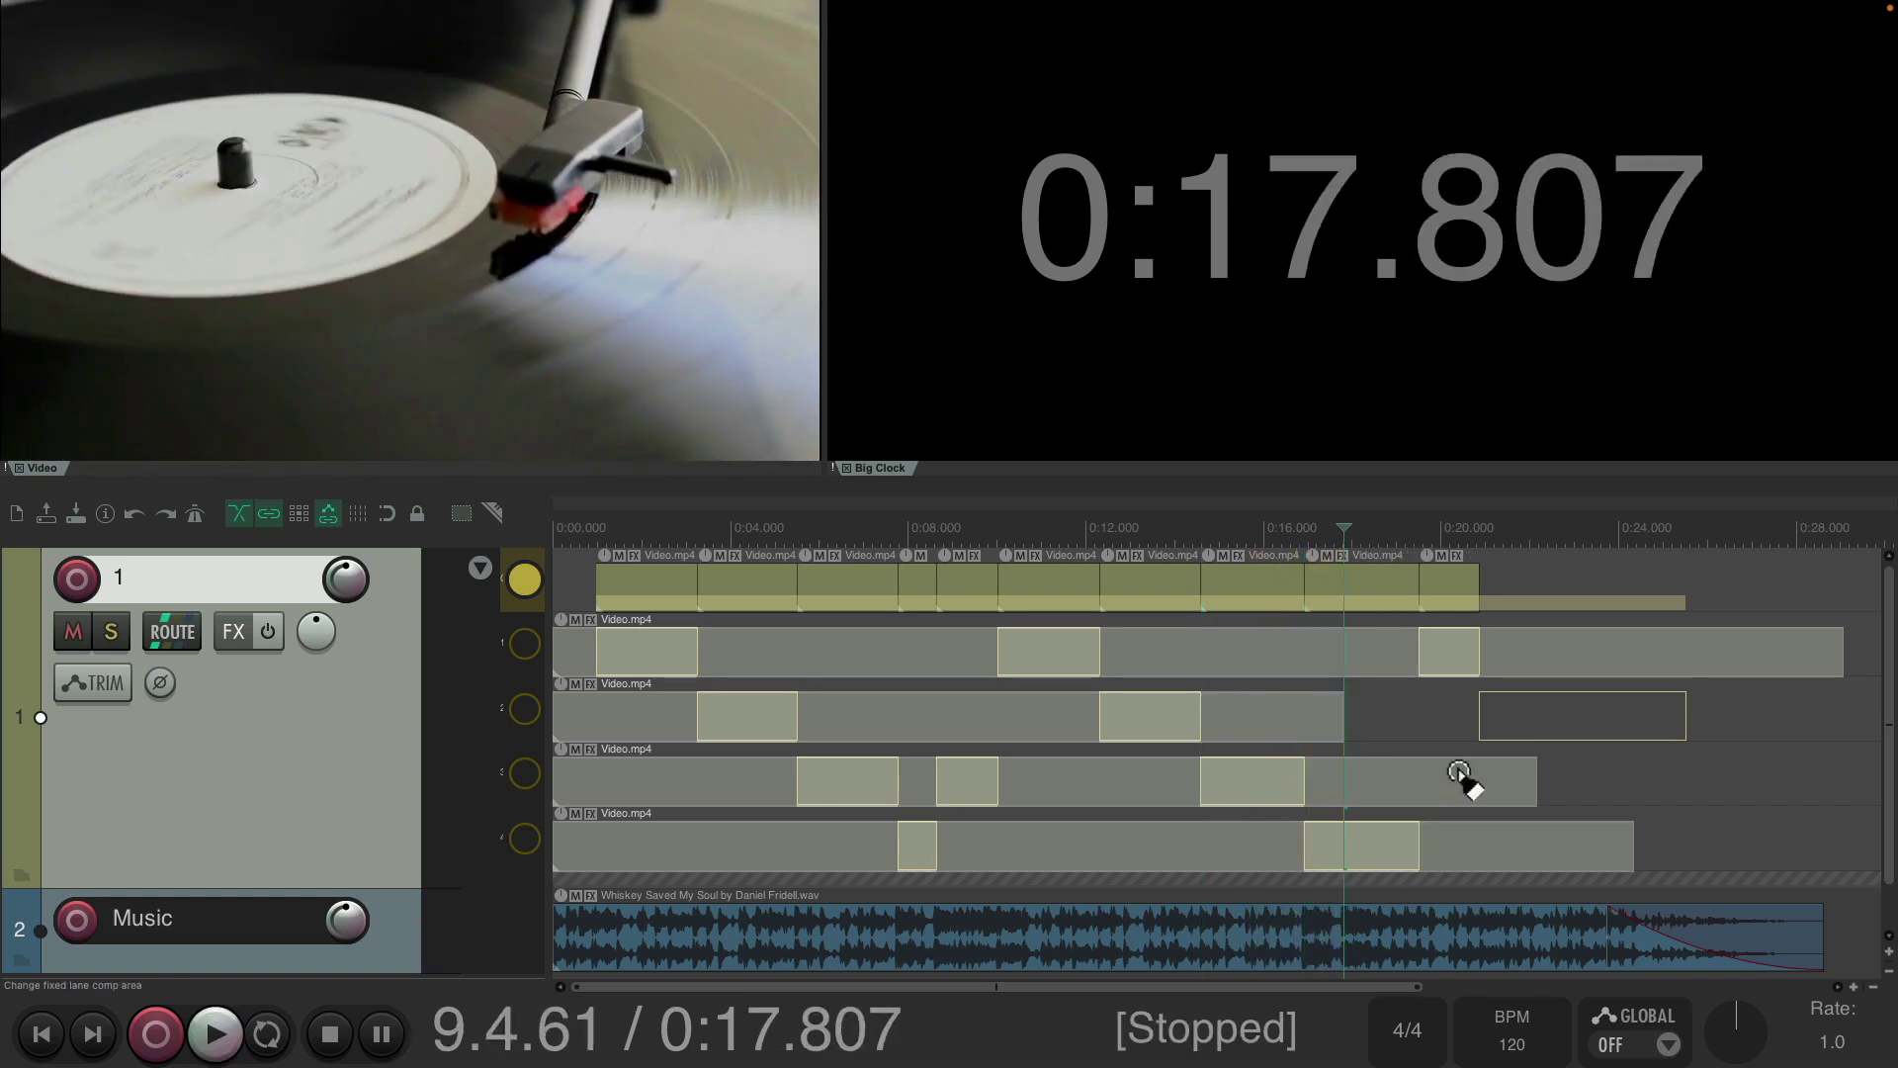
pyautogui.moveTo(1459, 773); pyautogui.dragTo(1365, 791)
pyautogui.press('space')
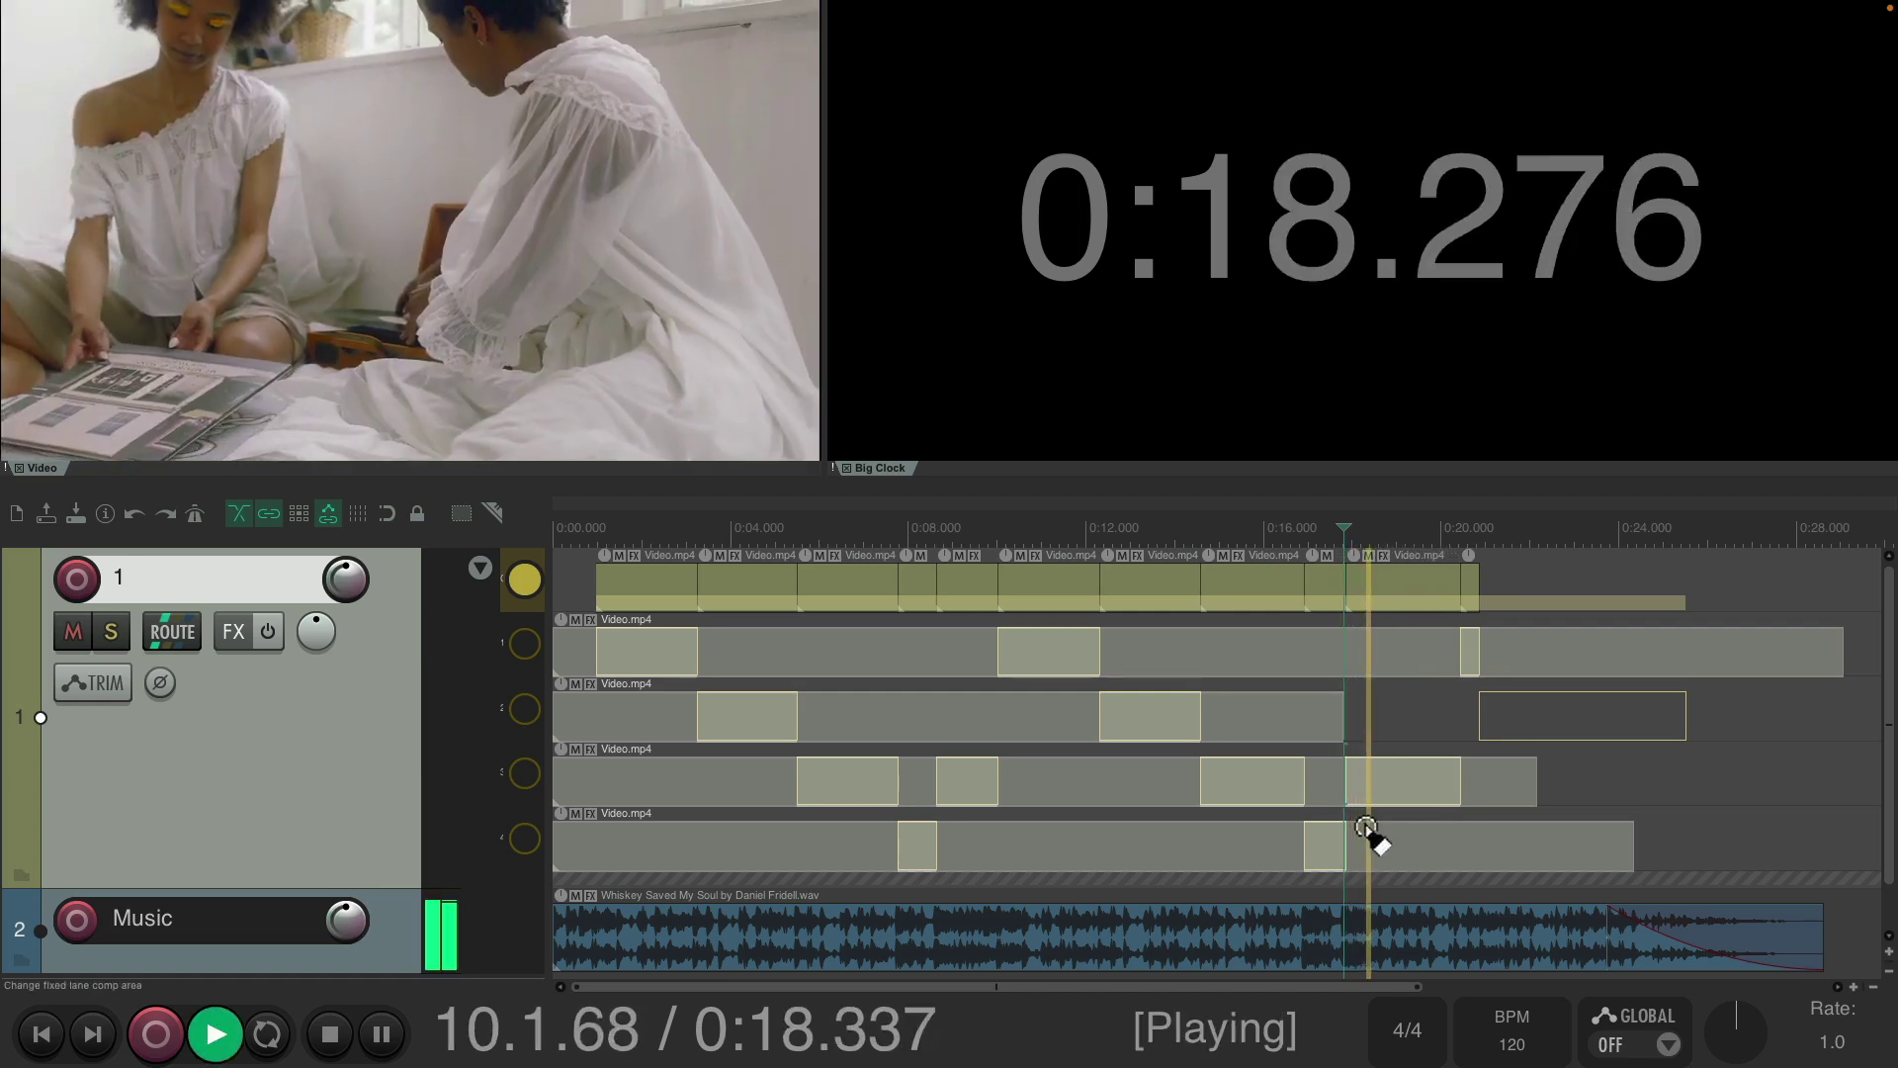
pyautogui.press('space')
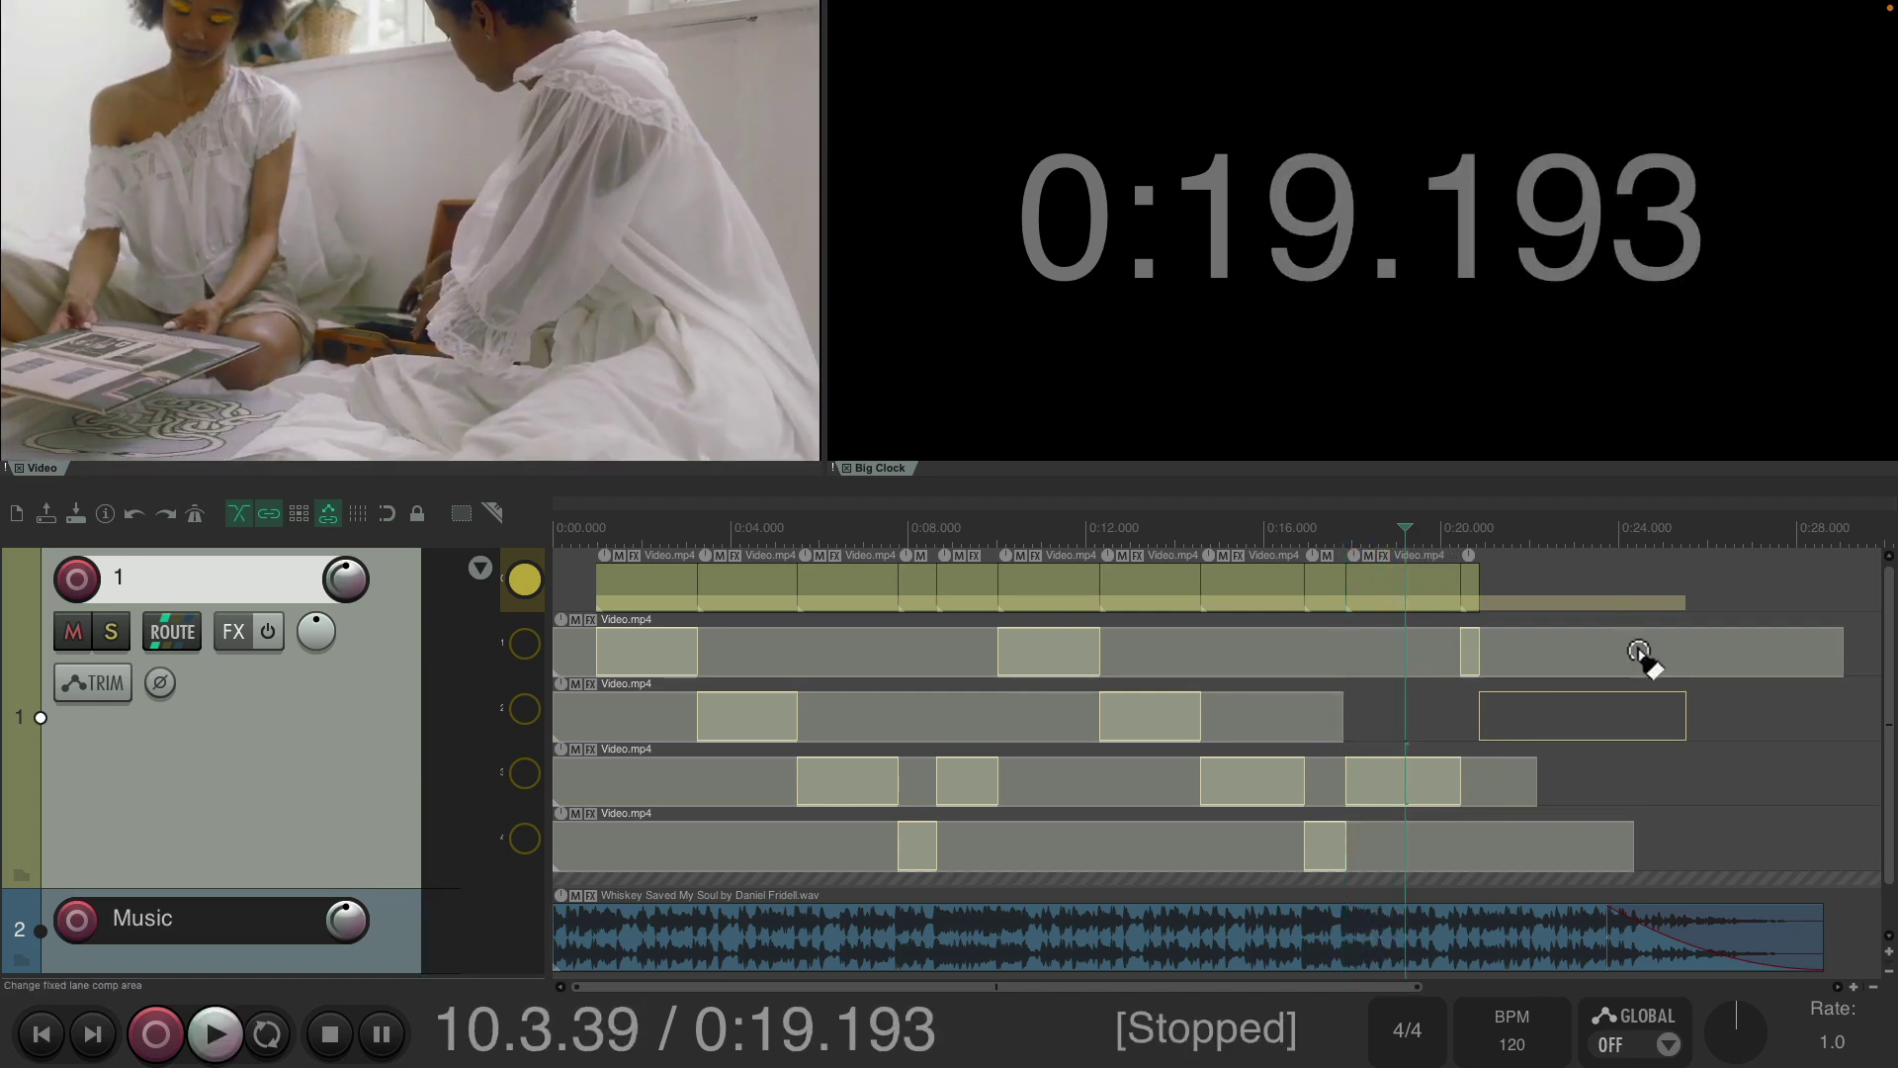
pyautogui.moveTo(1639, 652); pyautogui.dragTo(1405, 667)
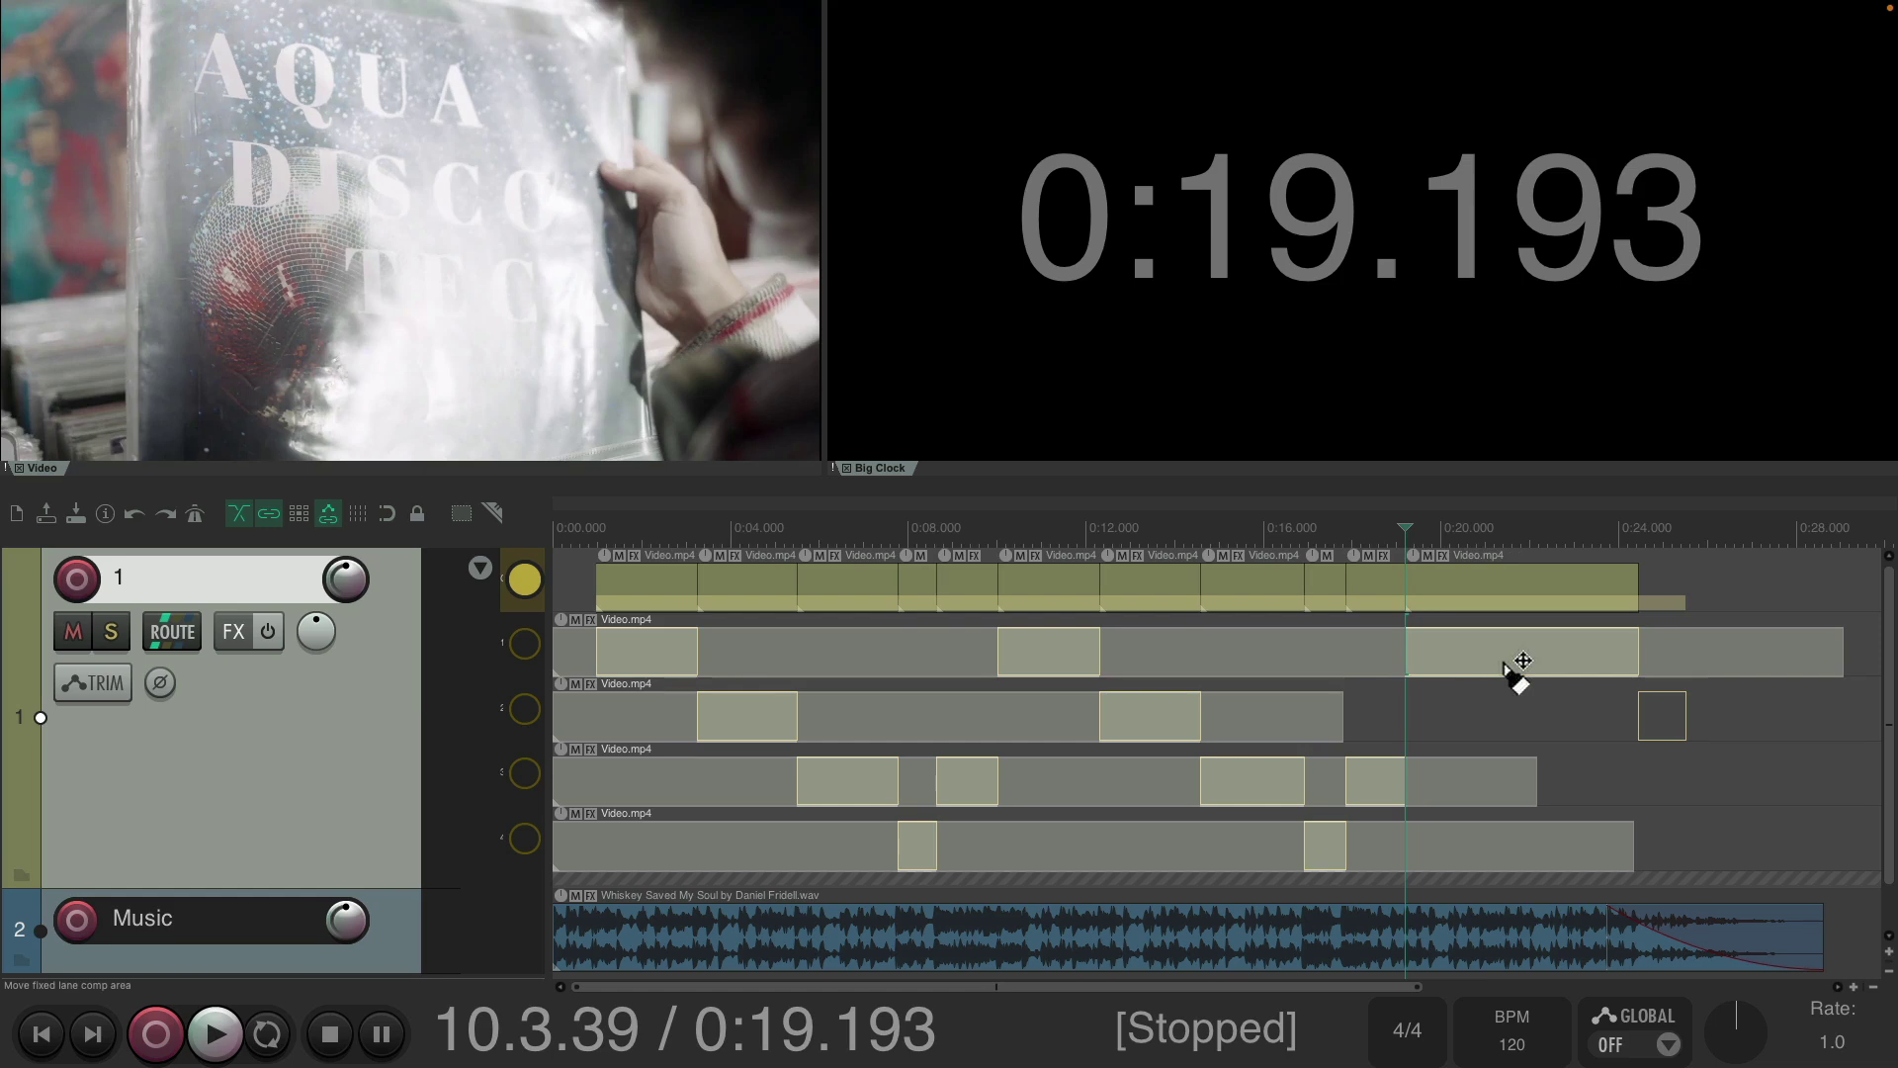
pyautogui.press('Home')
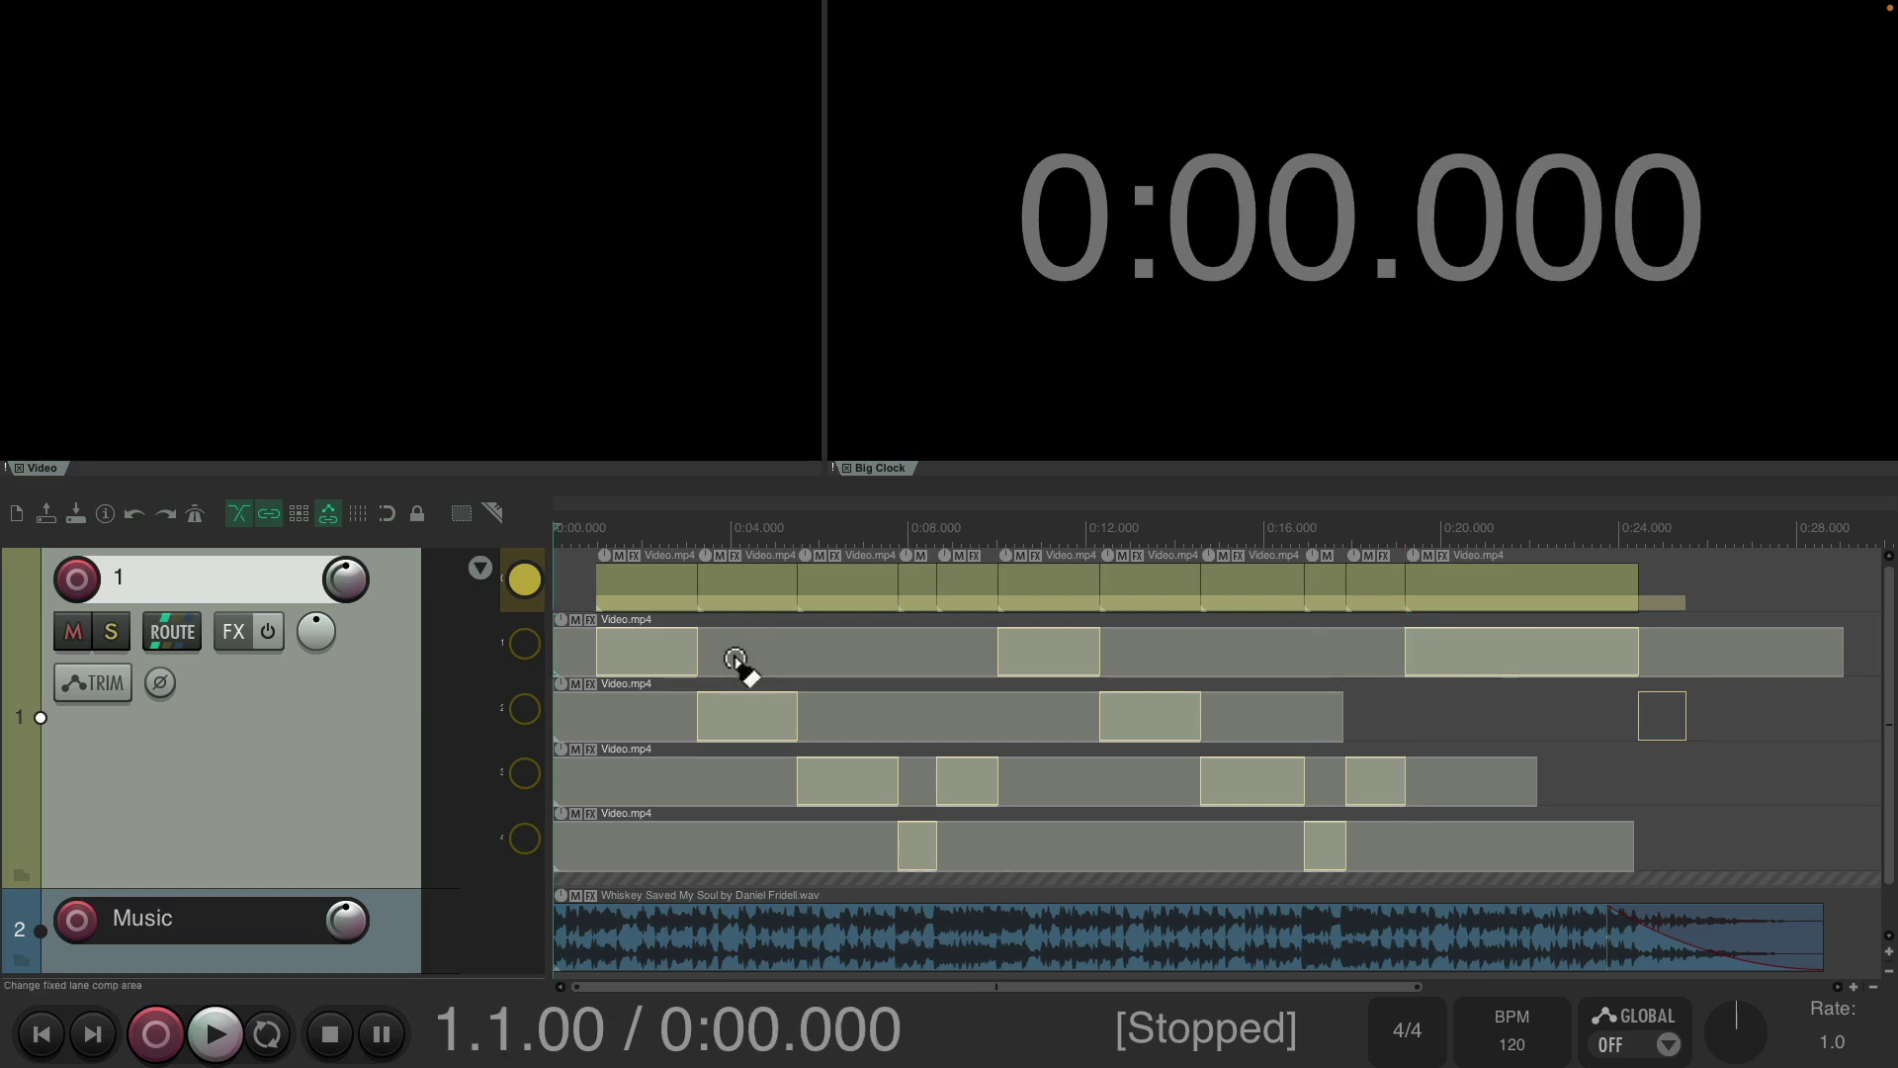
# Preview the comp, shift the first cut across all lanes to fine-tune it, and replay.
pyautogui.press('space')
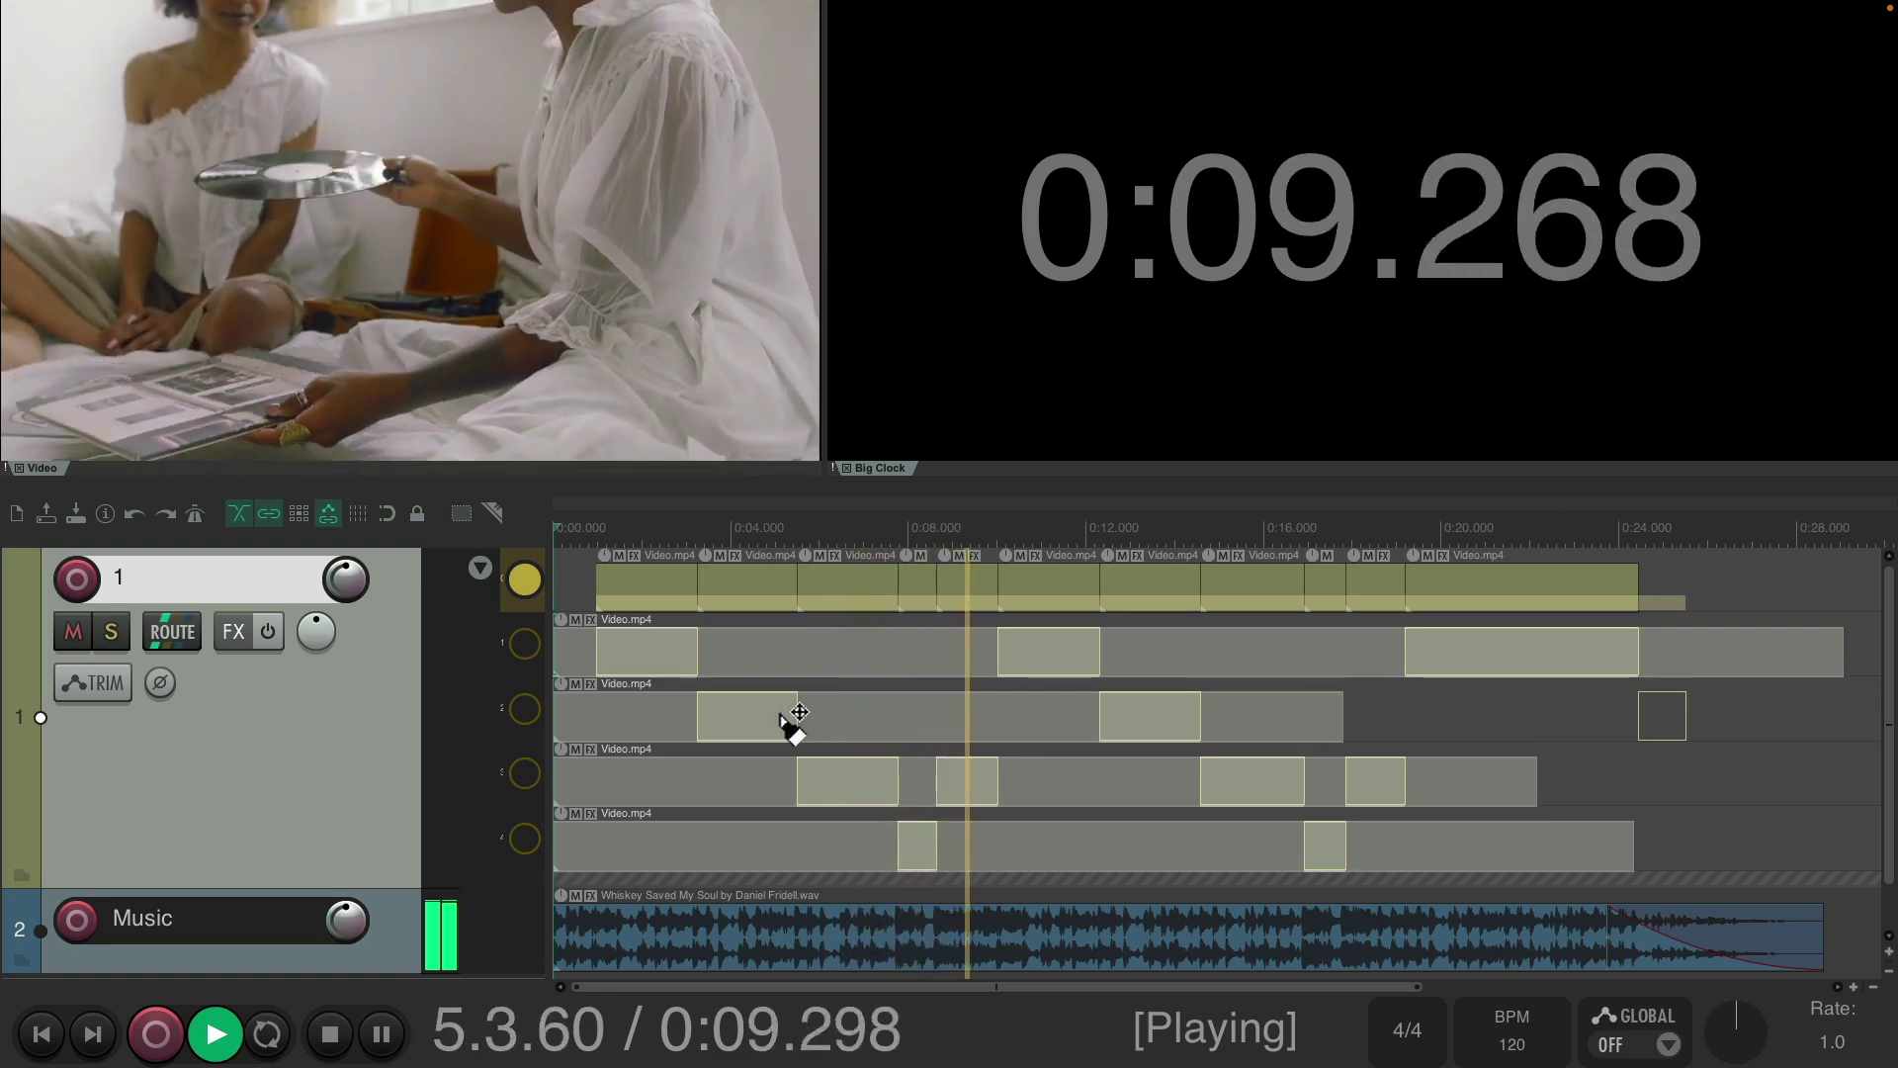
pyautogui.press('space')
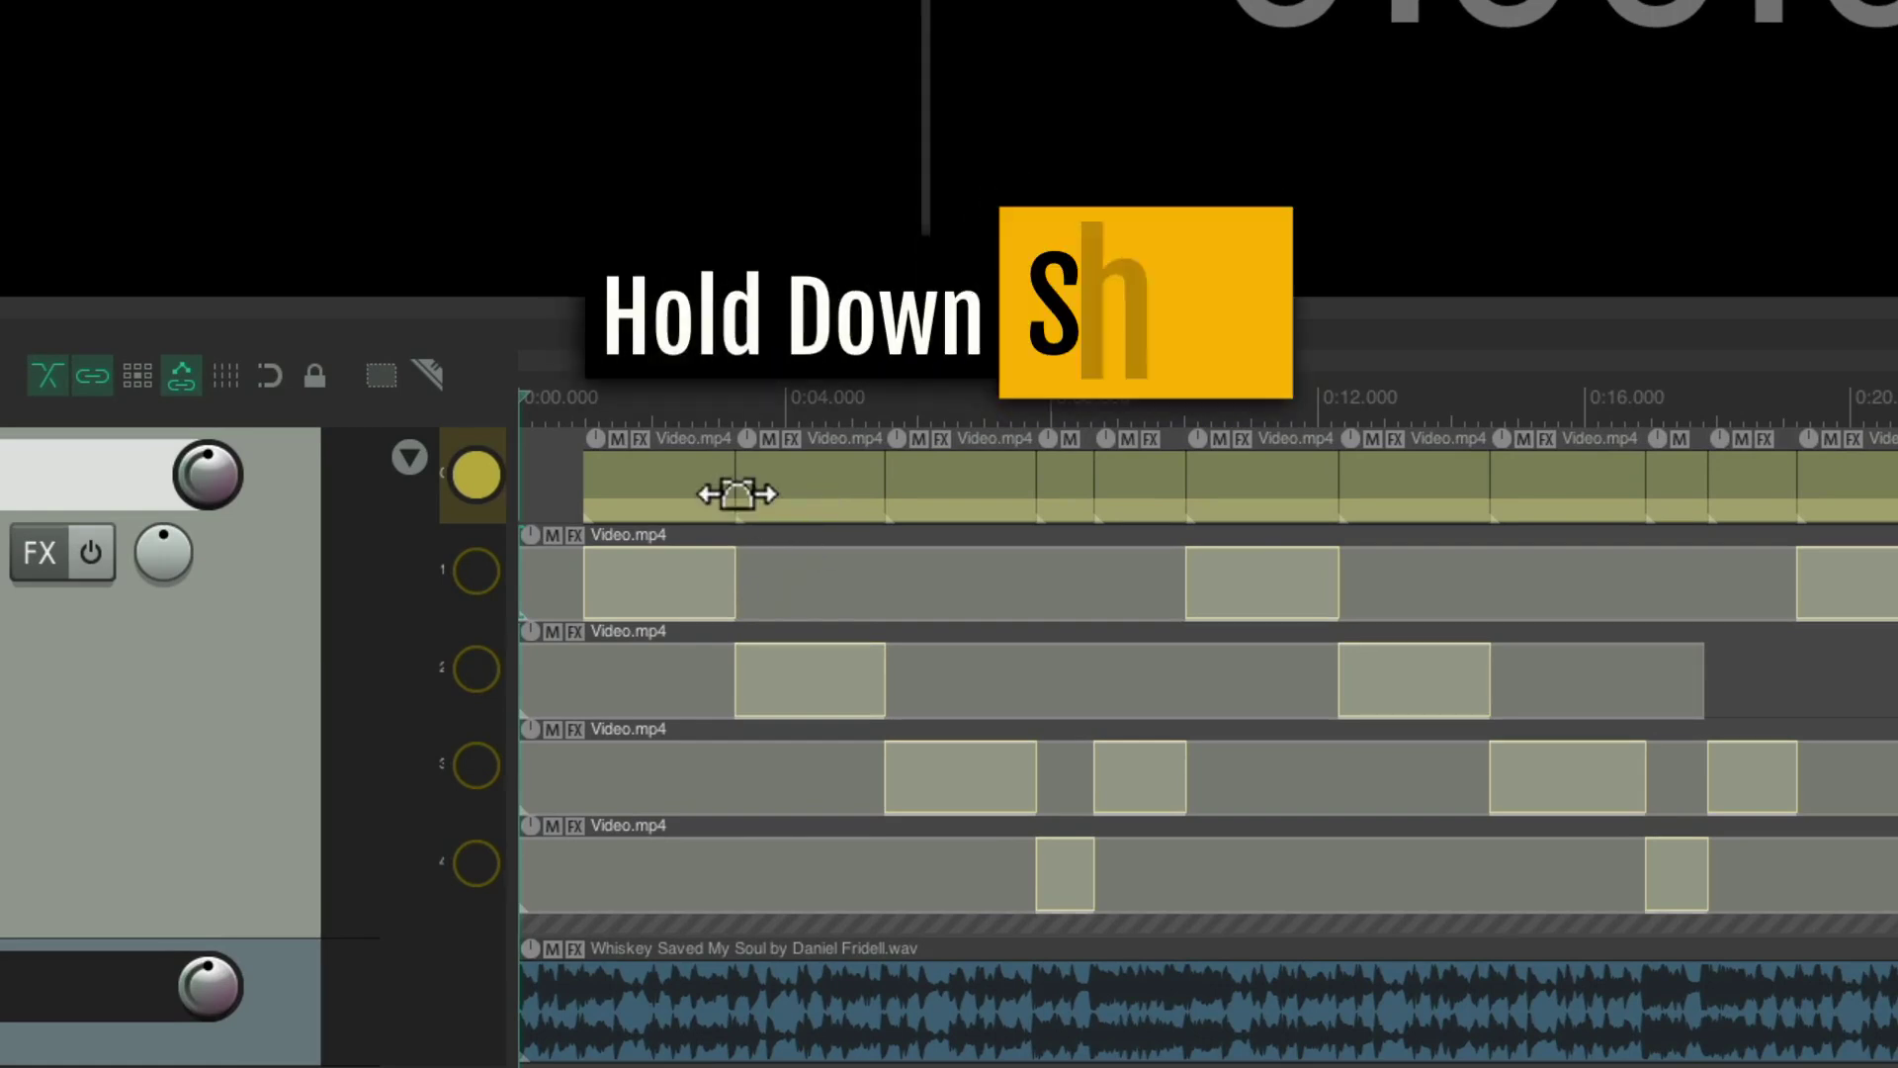
pyautogui.moveTo(737, 488); pyautogui.dragTo(719, 490)
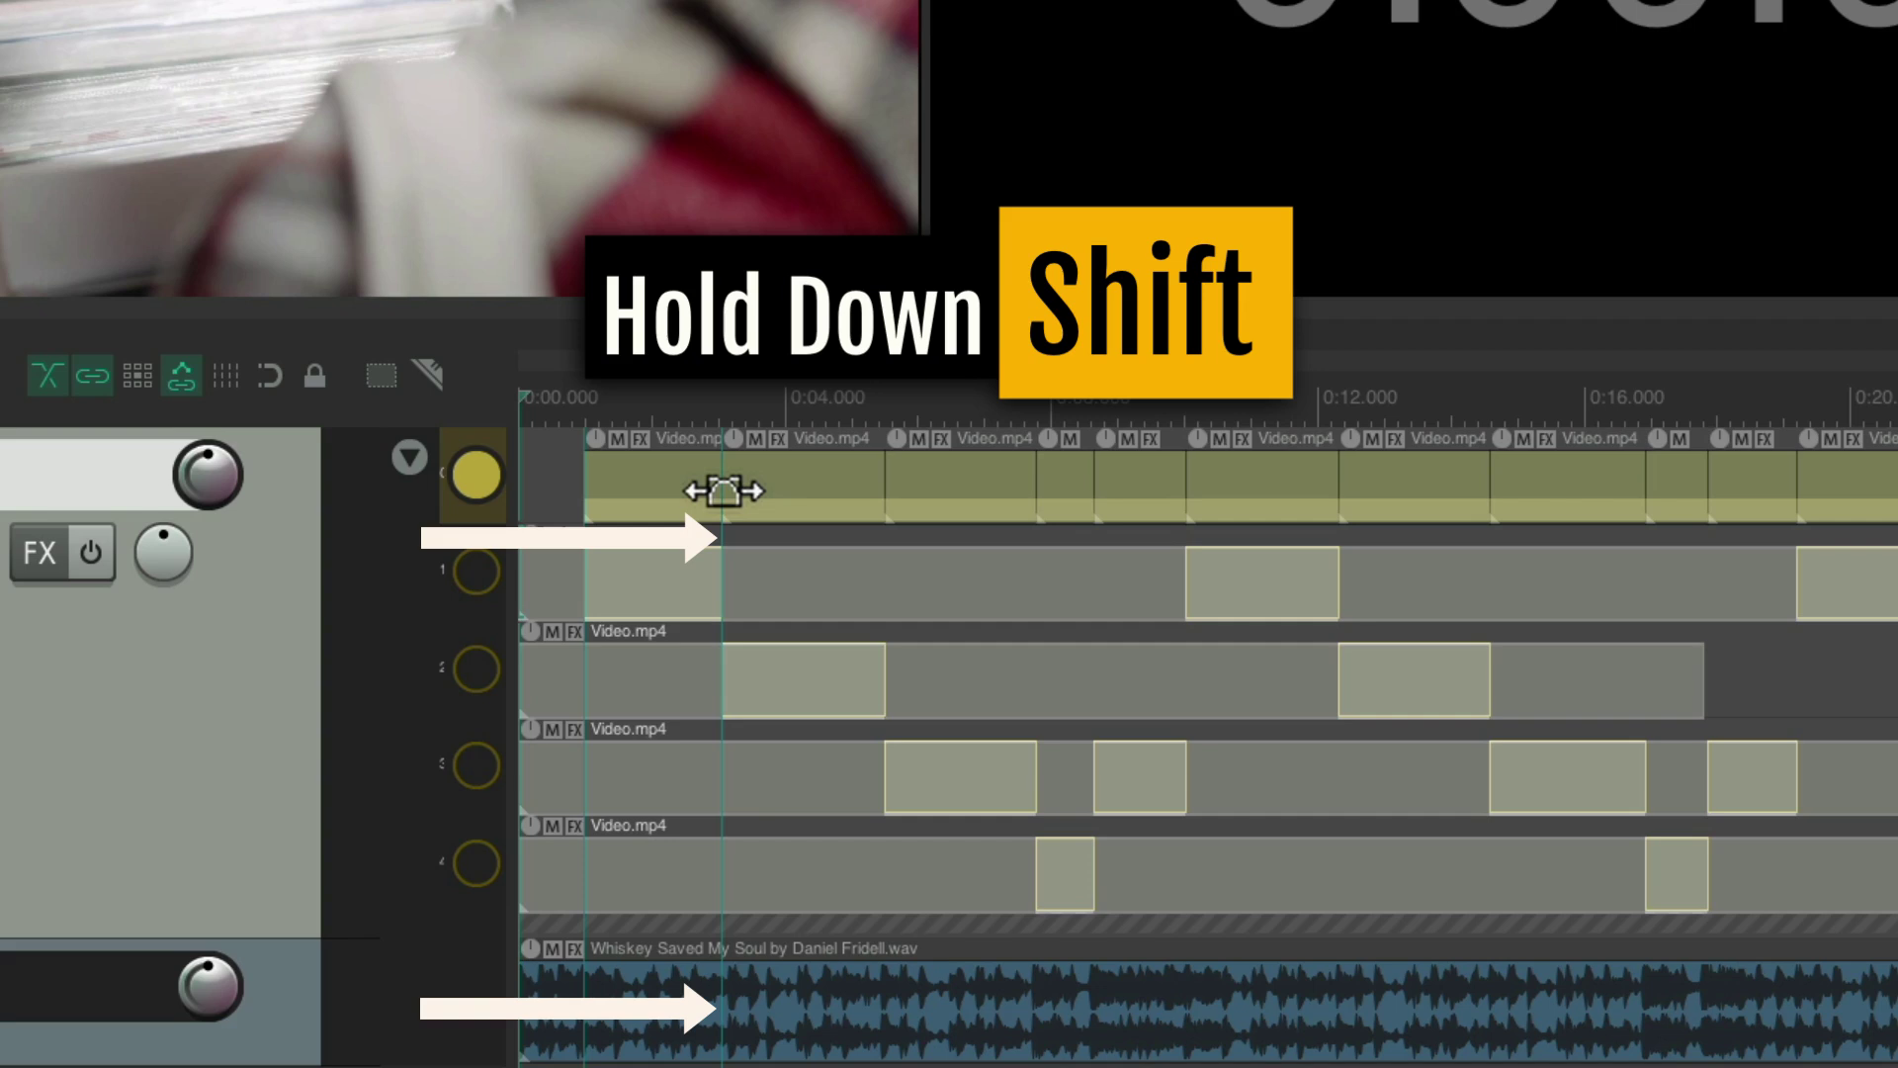
pyautogui.moveTo(723, 492); pyautogui.dragTo(729, 492)
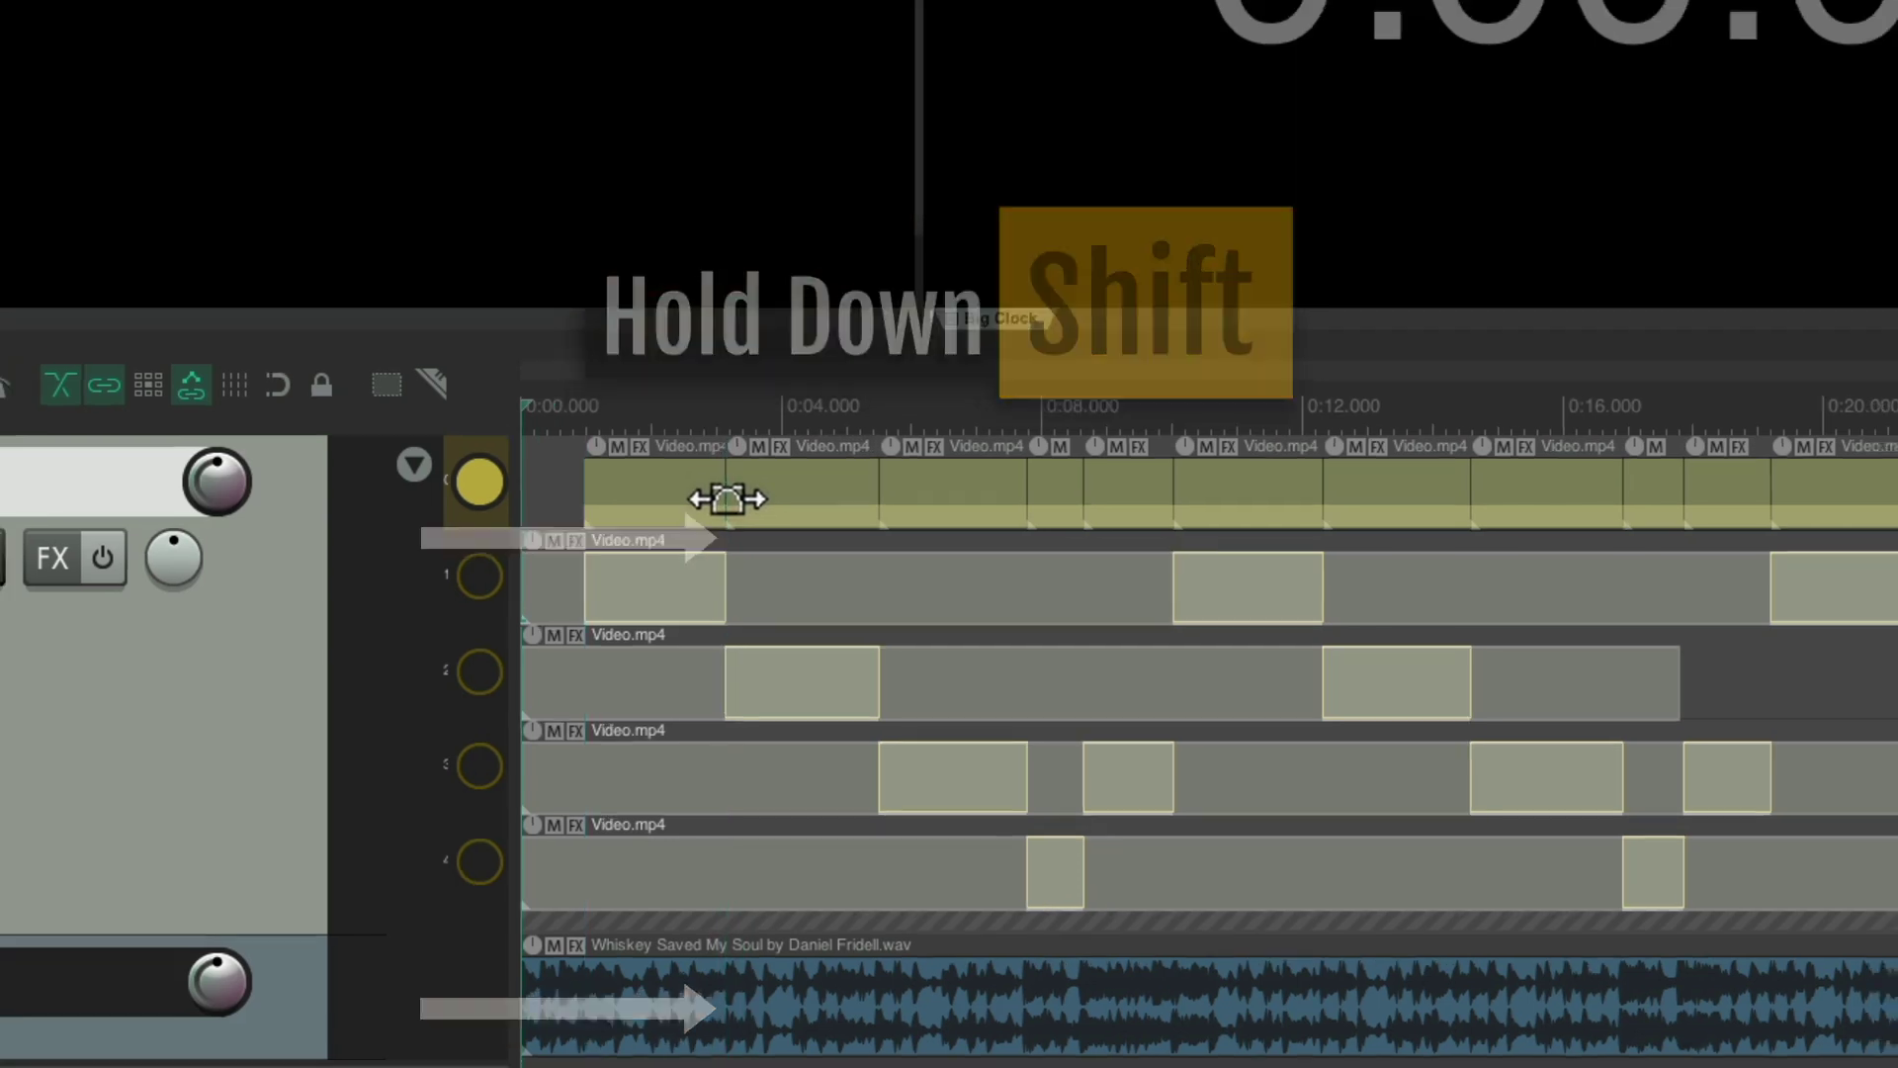
pyautogui.press('space')
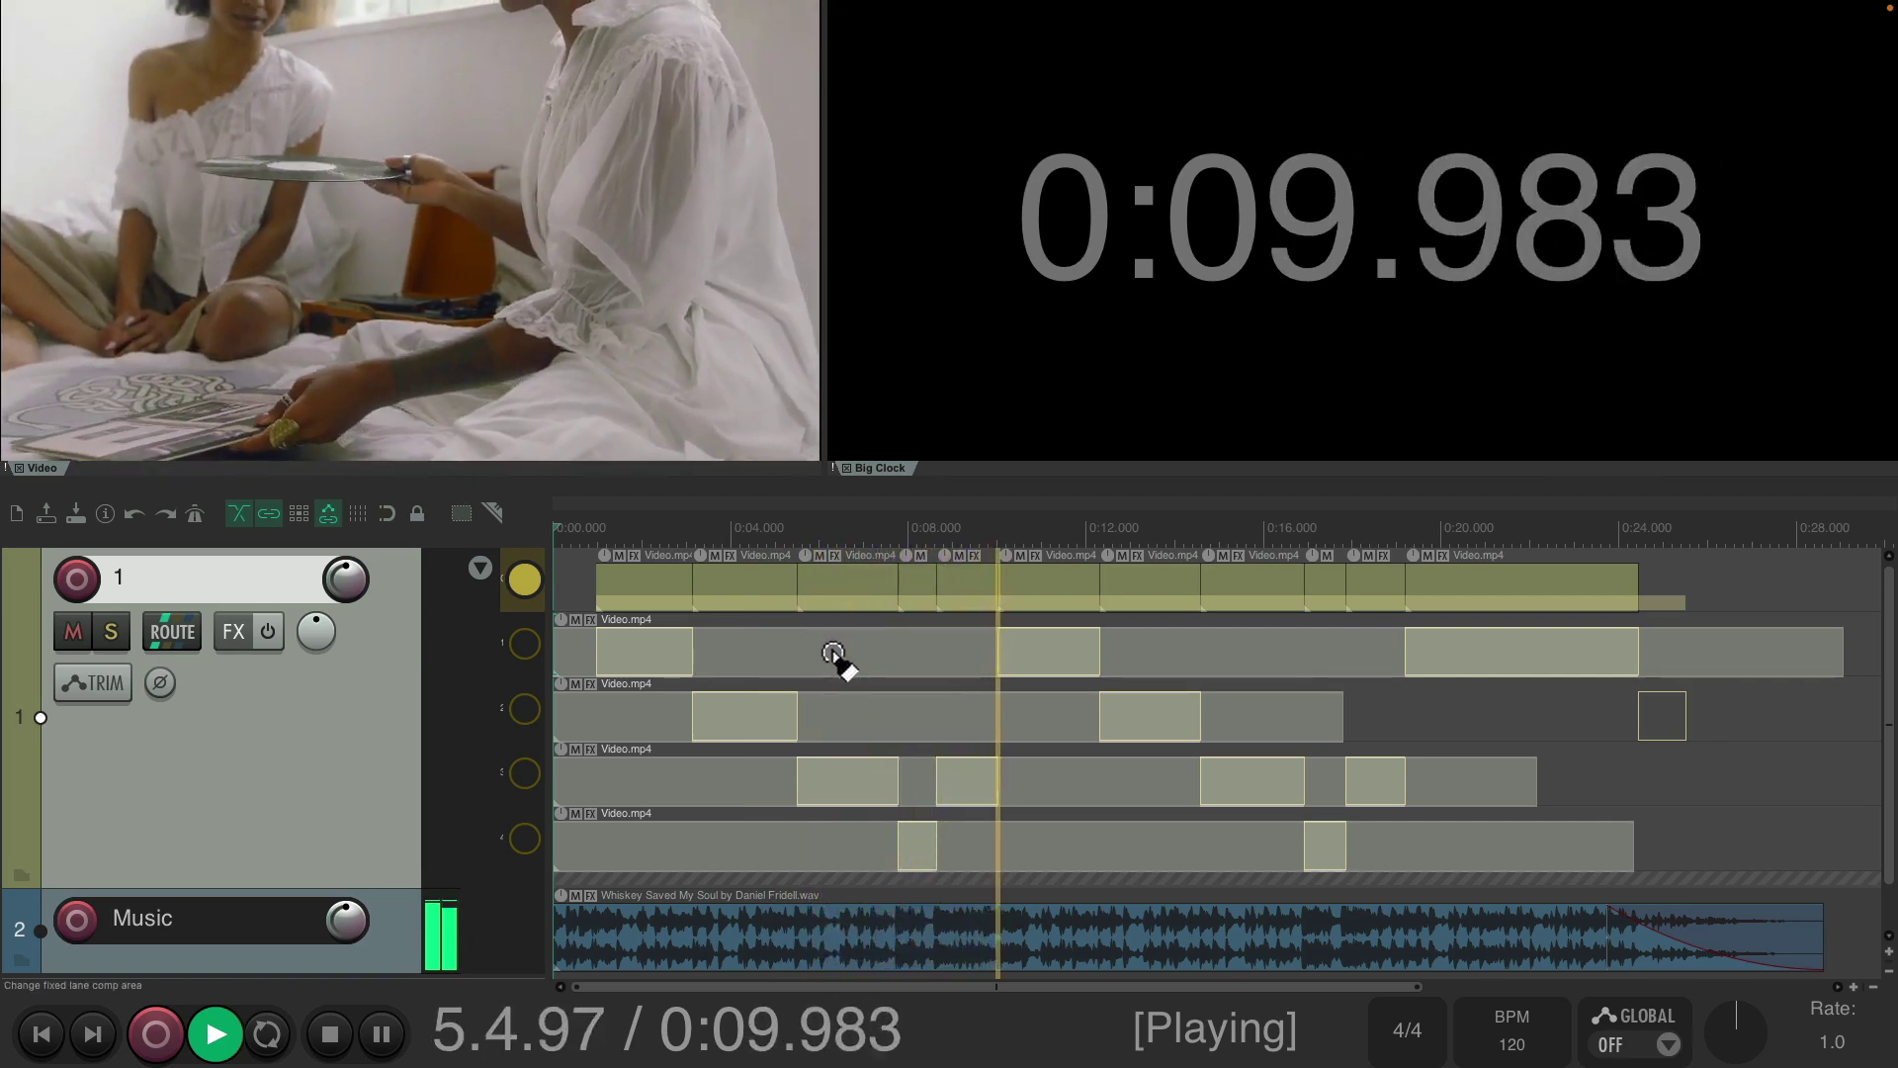
# Stop playback and extend lane 3's shot earlier to form a crossfade near 0:04.
pyautogui.hscroll(2, 890, 655)
pyautogui.hscroll(5, 889, 654)
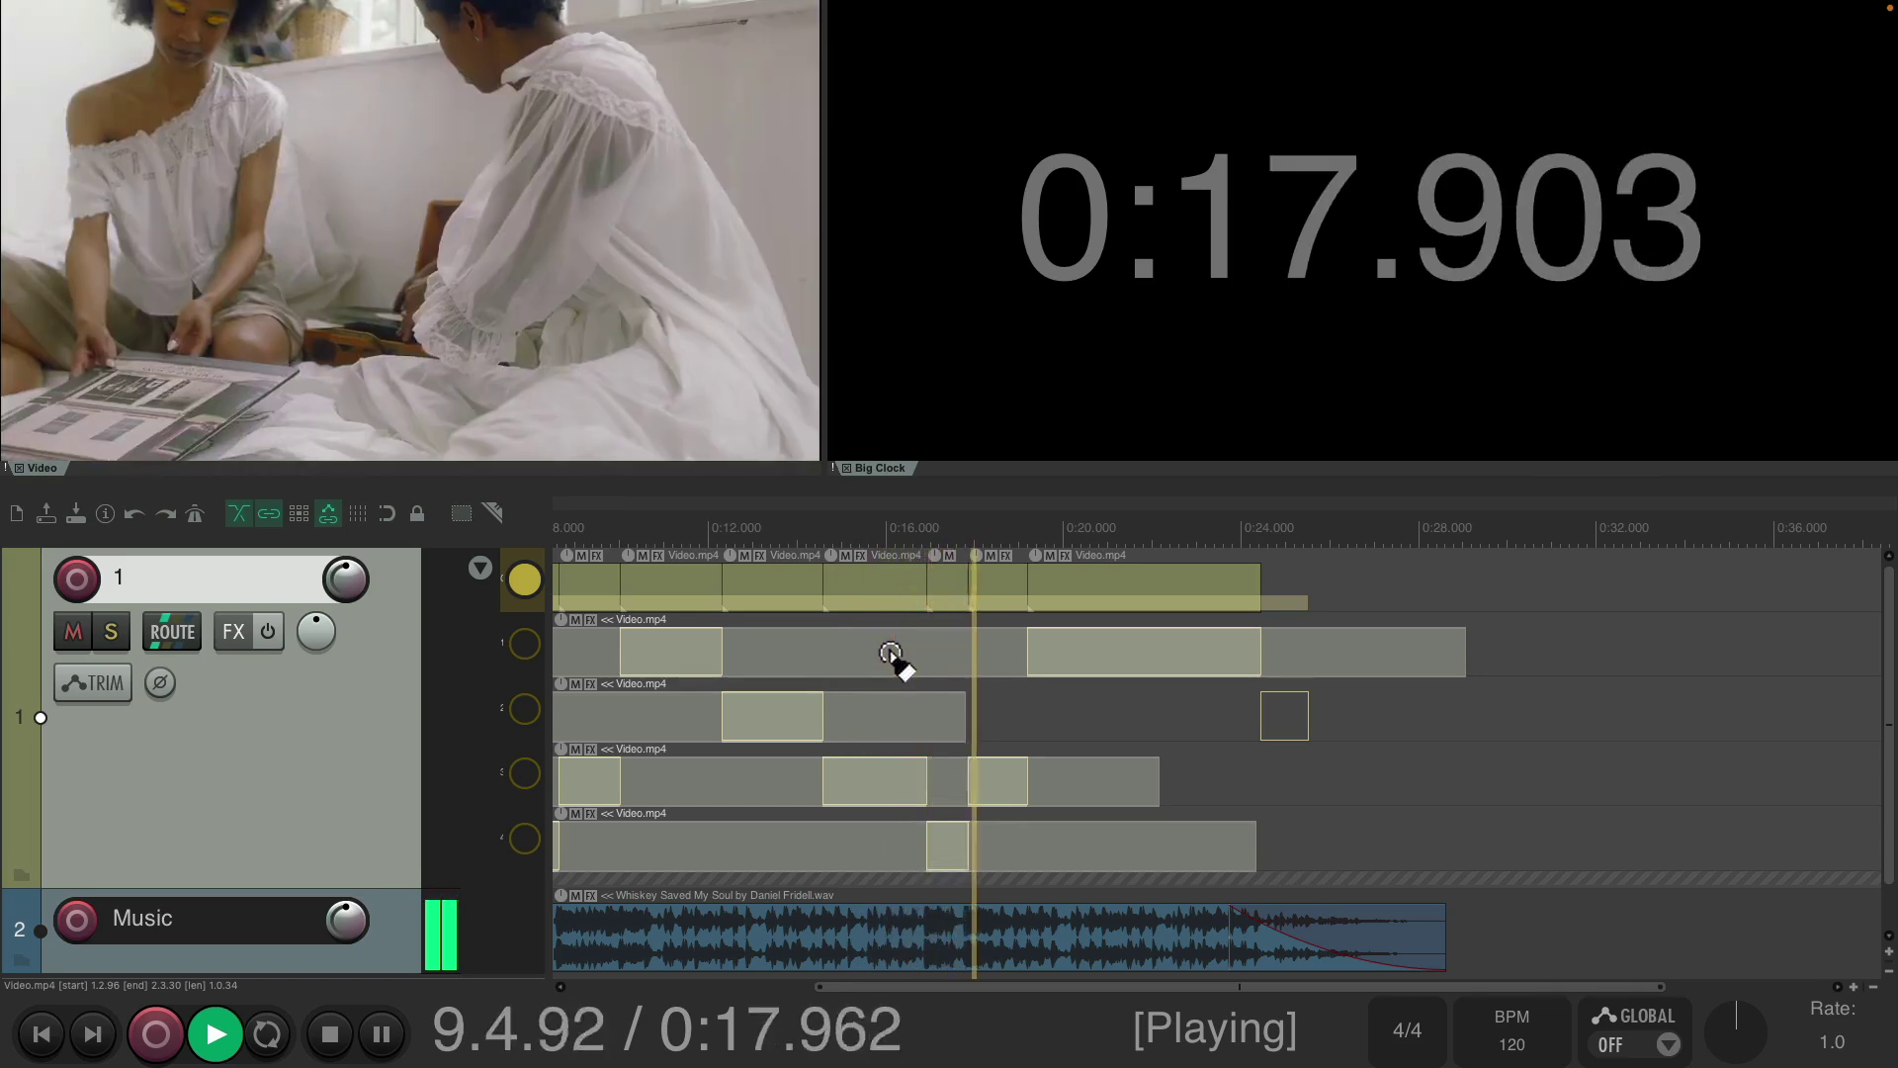
pyautogui.press('space')
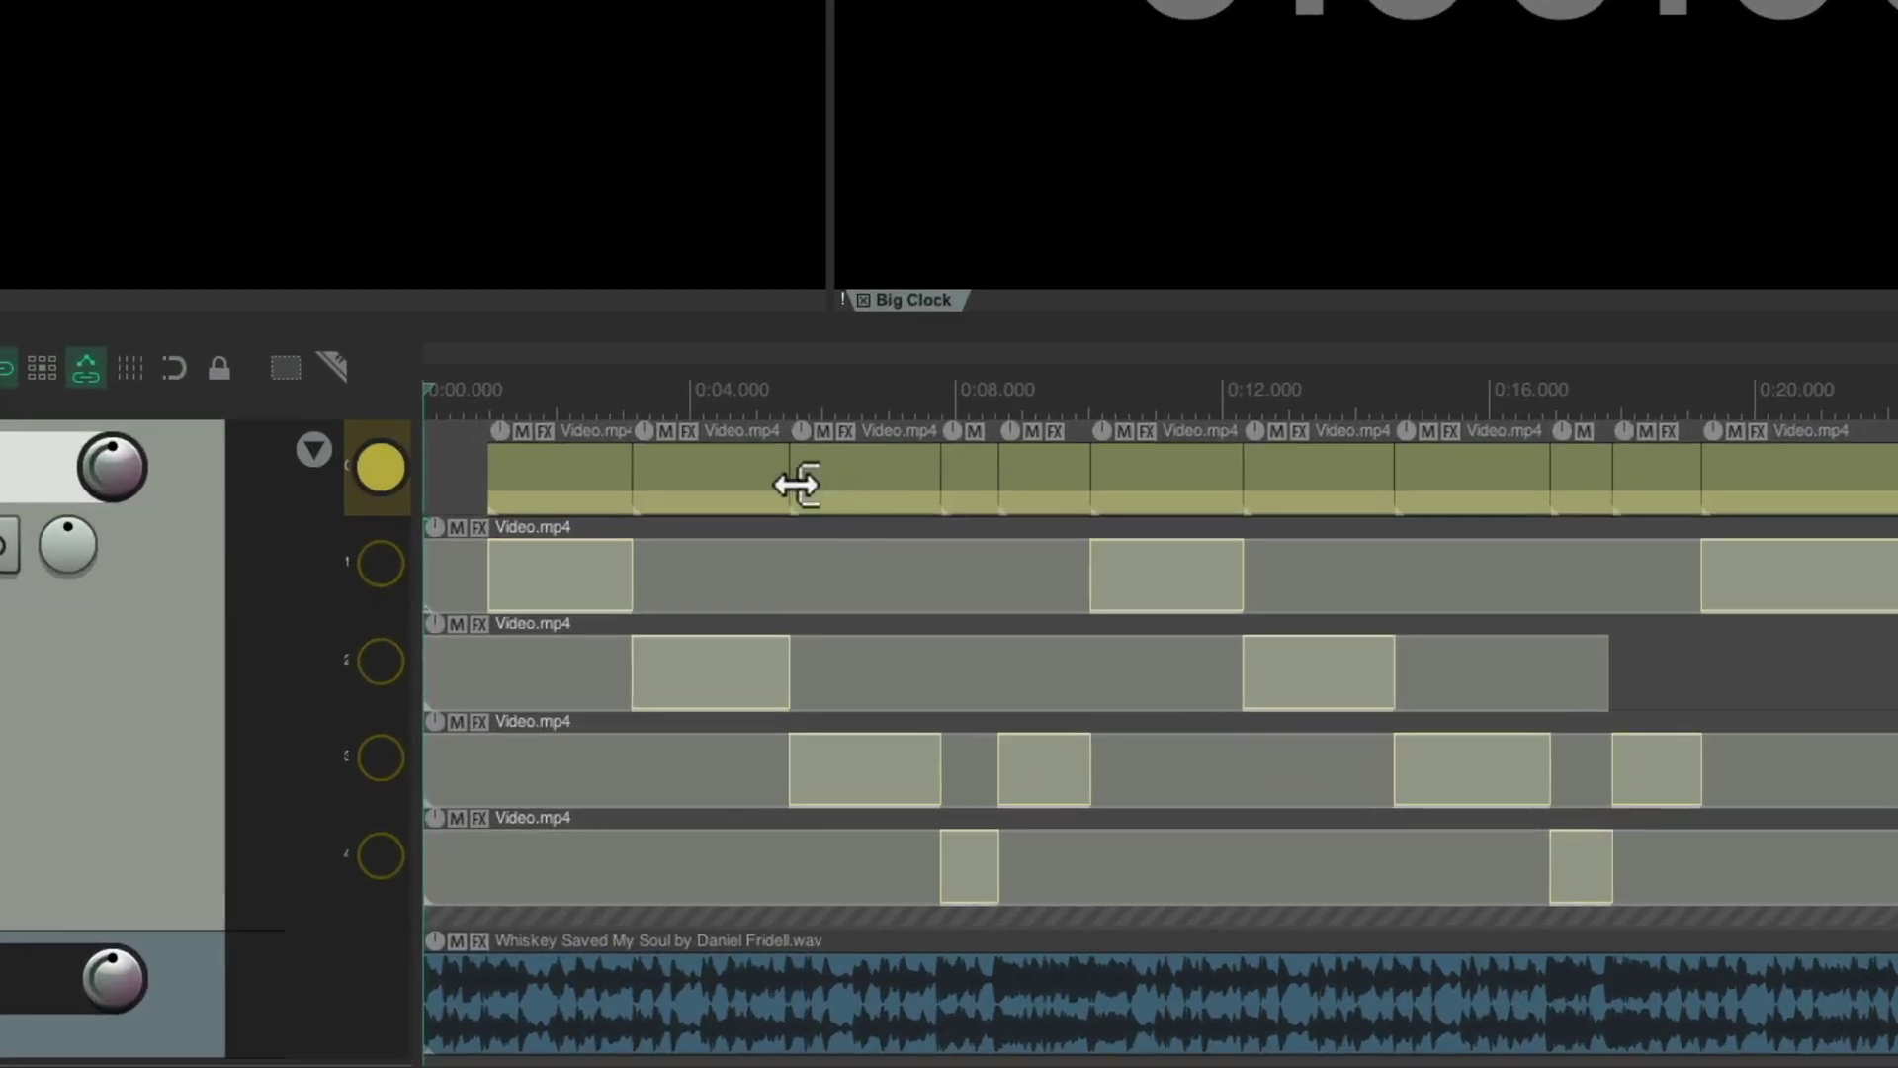
pyautogui.moveTo(798, 587); pyautogui.dragTo(731, 600)
pyautogui.moveTo(695, 499); pyautogui.dragTo(676, 501)
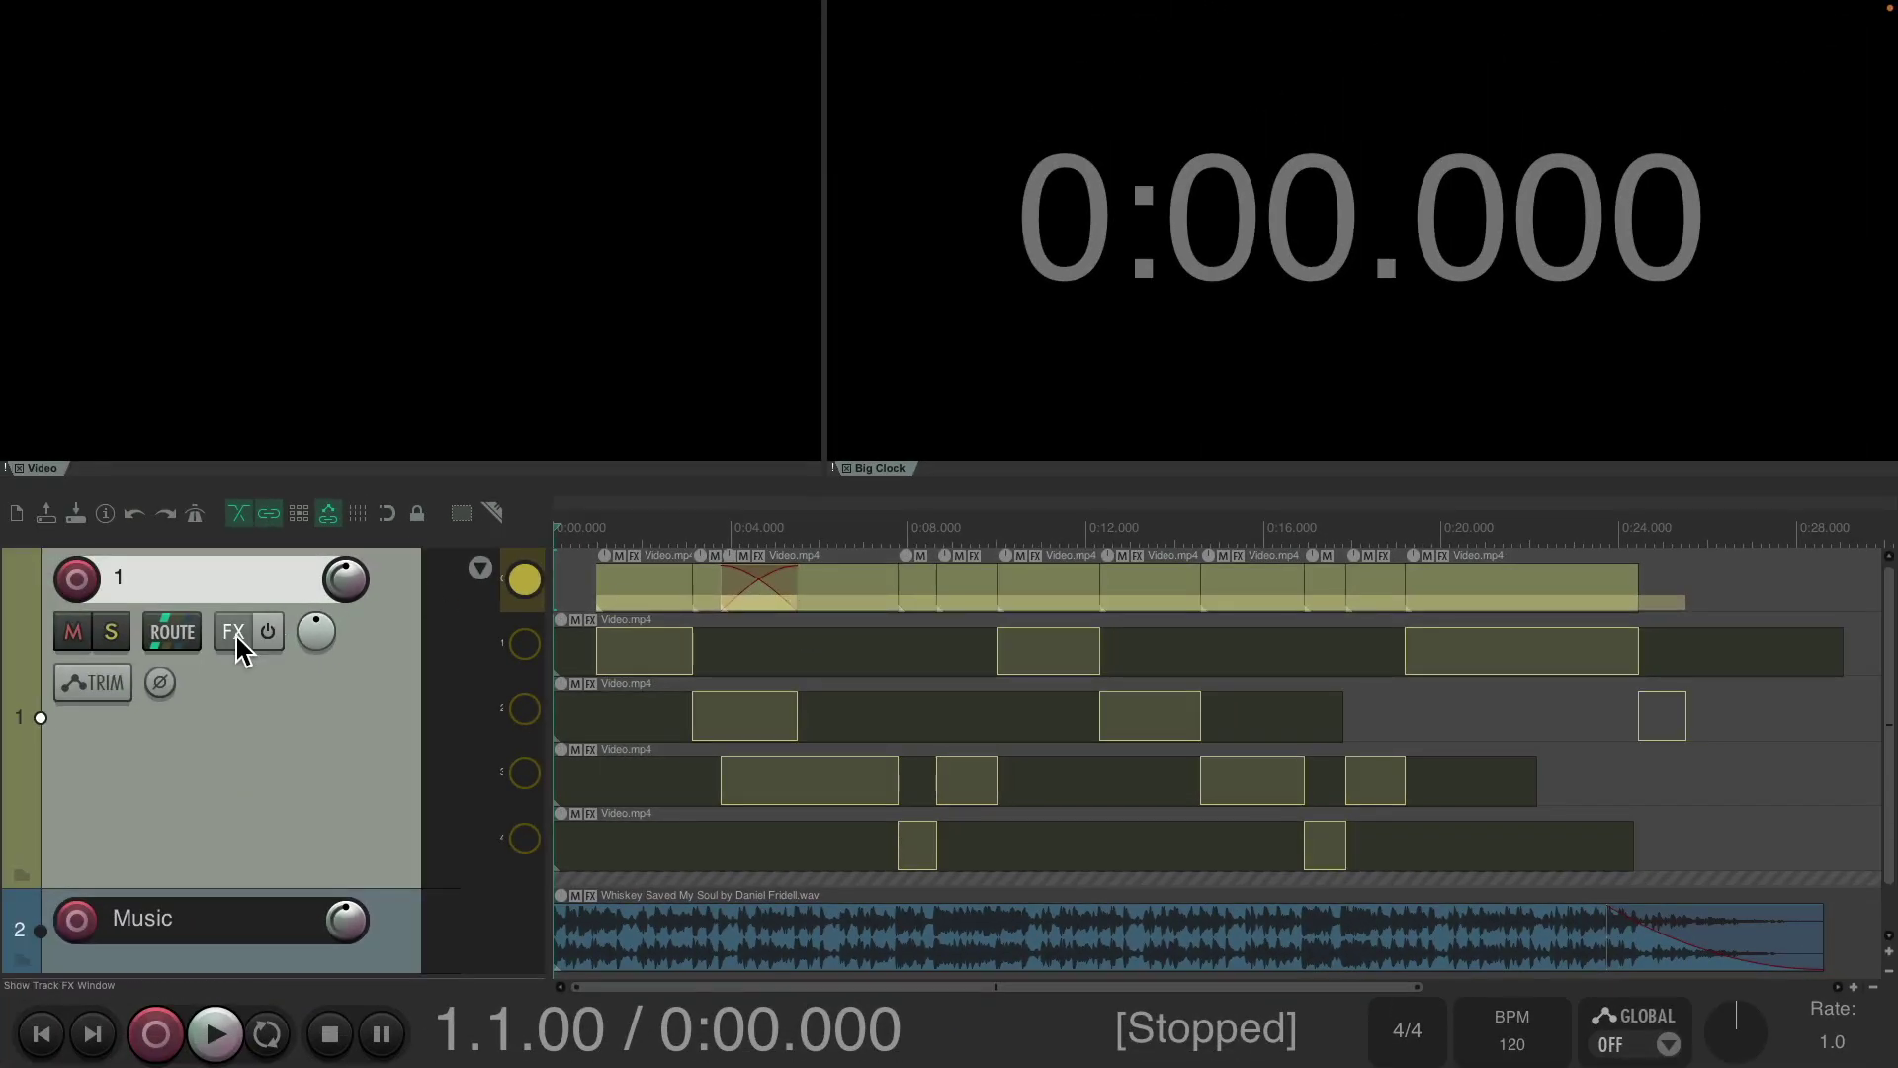
# Add a Video processor to track 1 using the 'Basic helpers: Item fades affect video' preset.
pyautogui.click(235, 636)
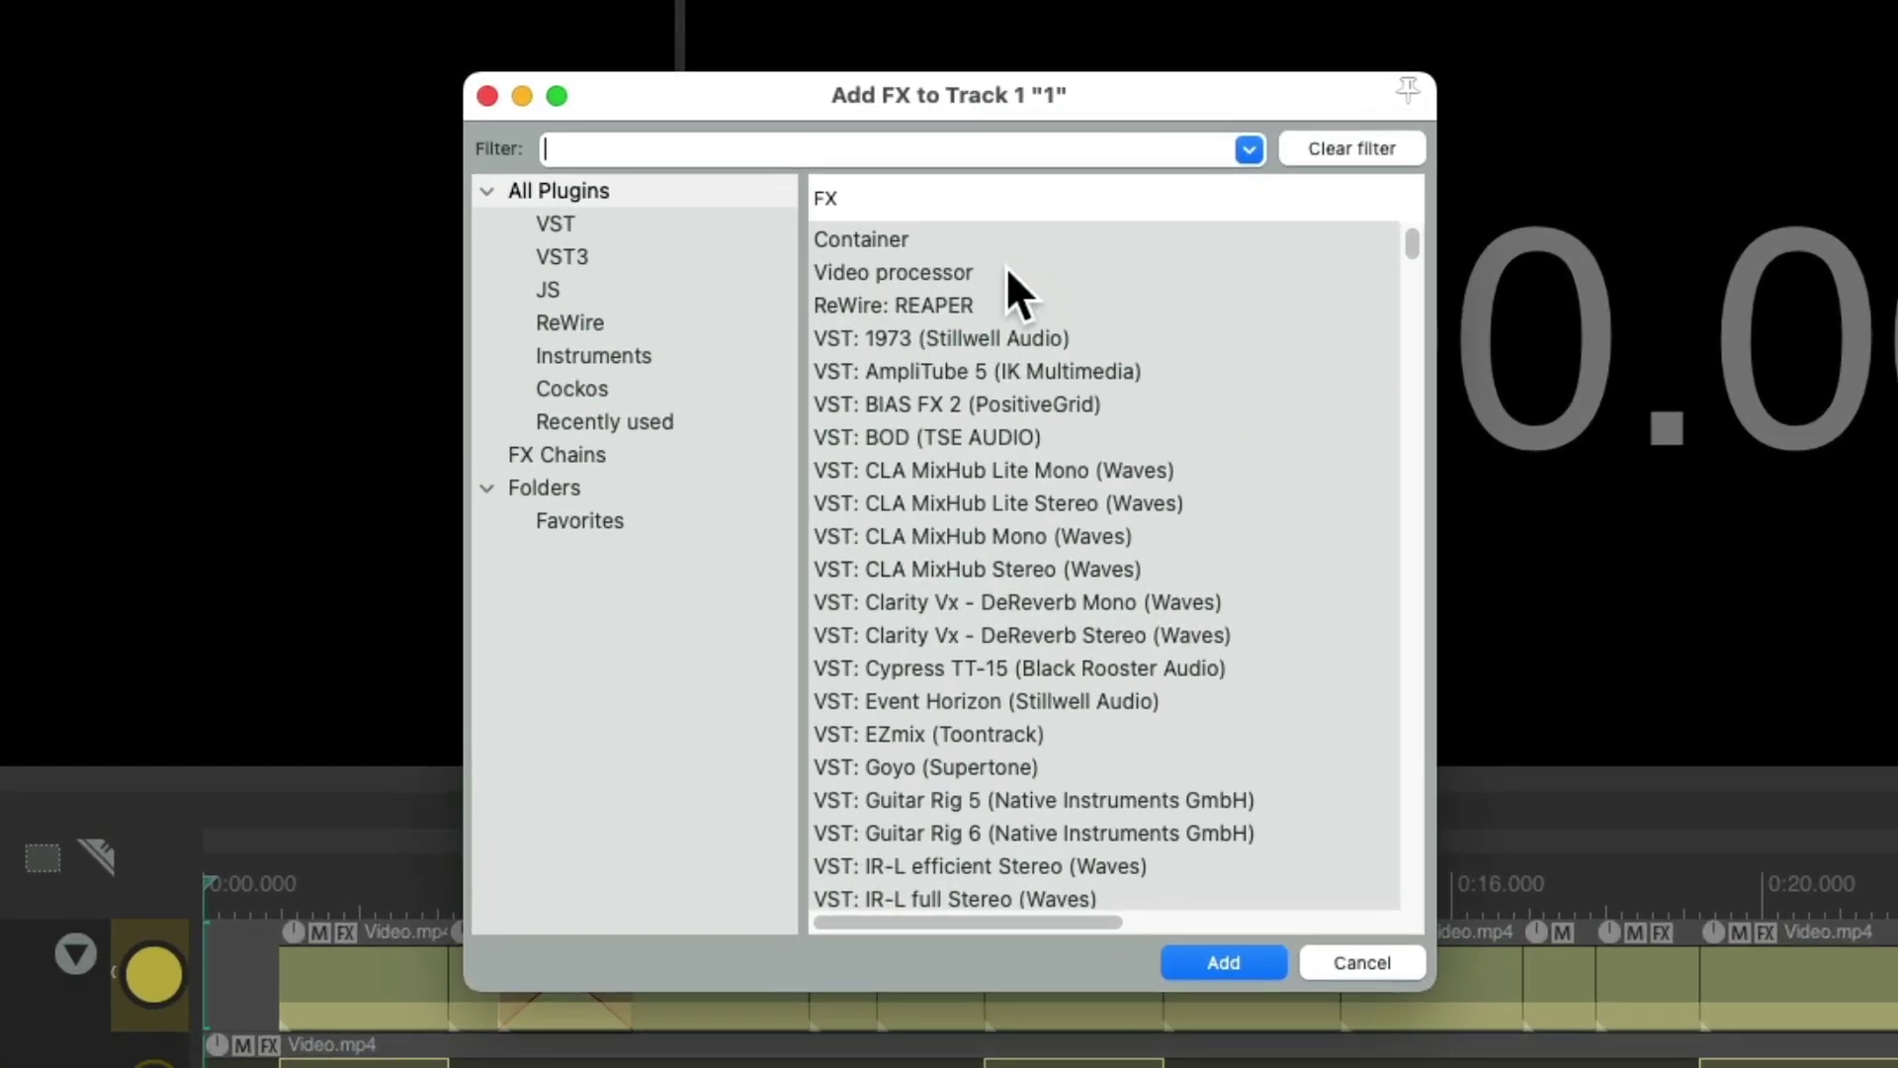
pyautogui.click(998, 271)
pyautogui.doubleClick(1028, 271)
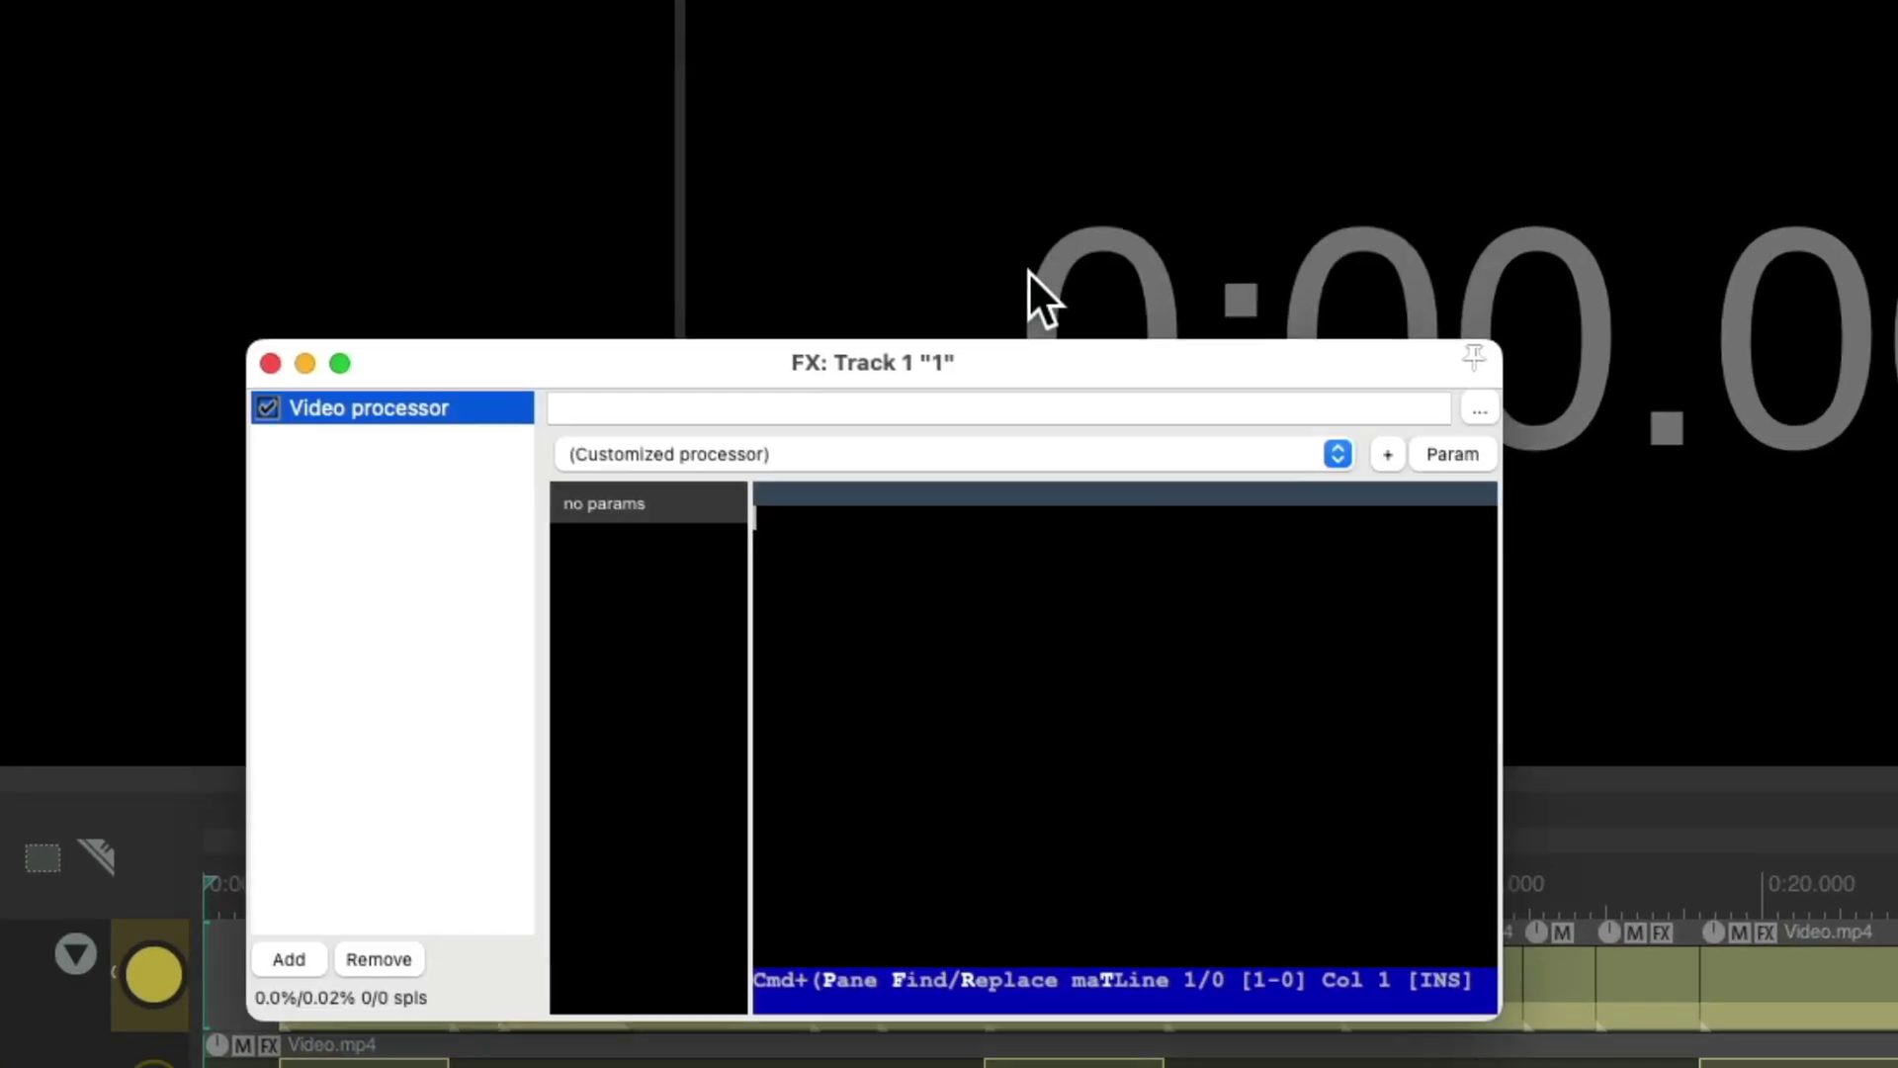
pyautogui.click(845, 293)
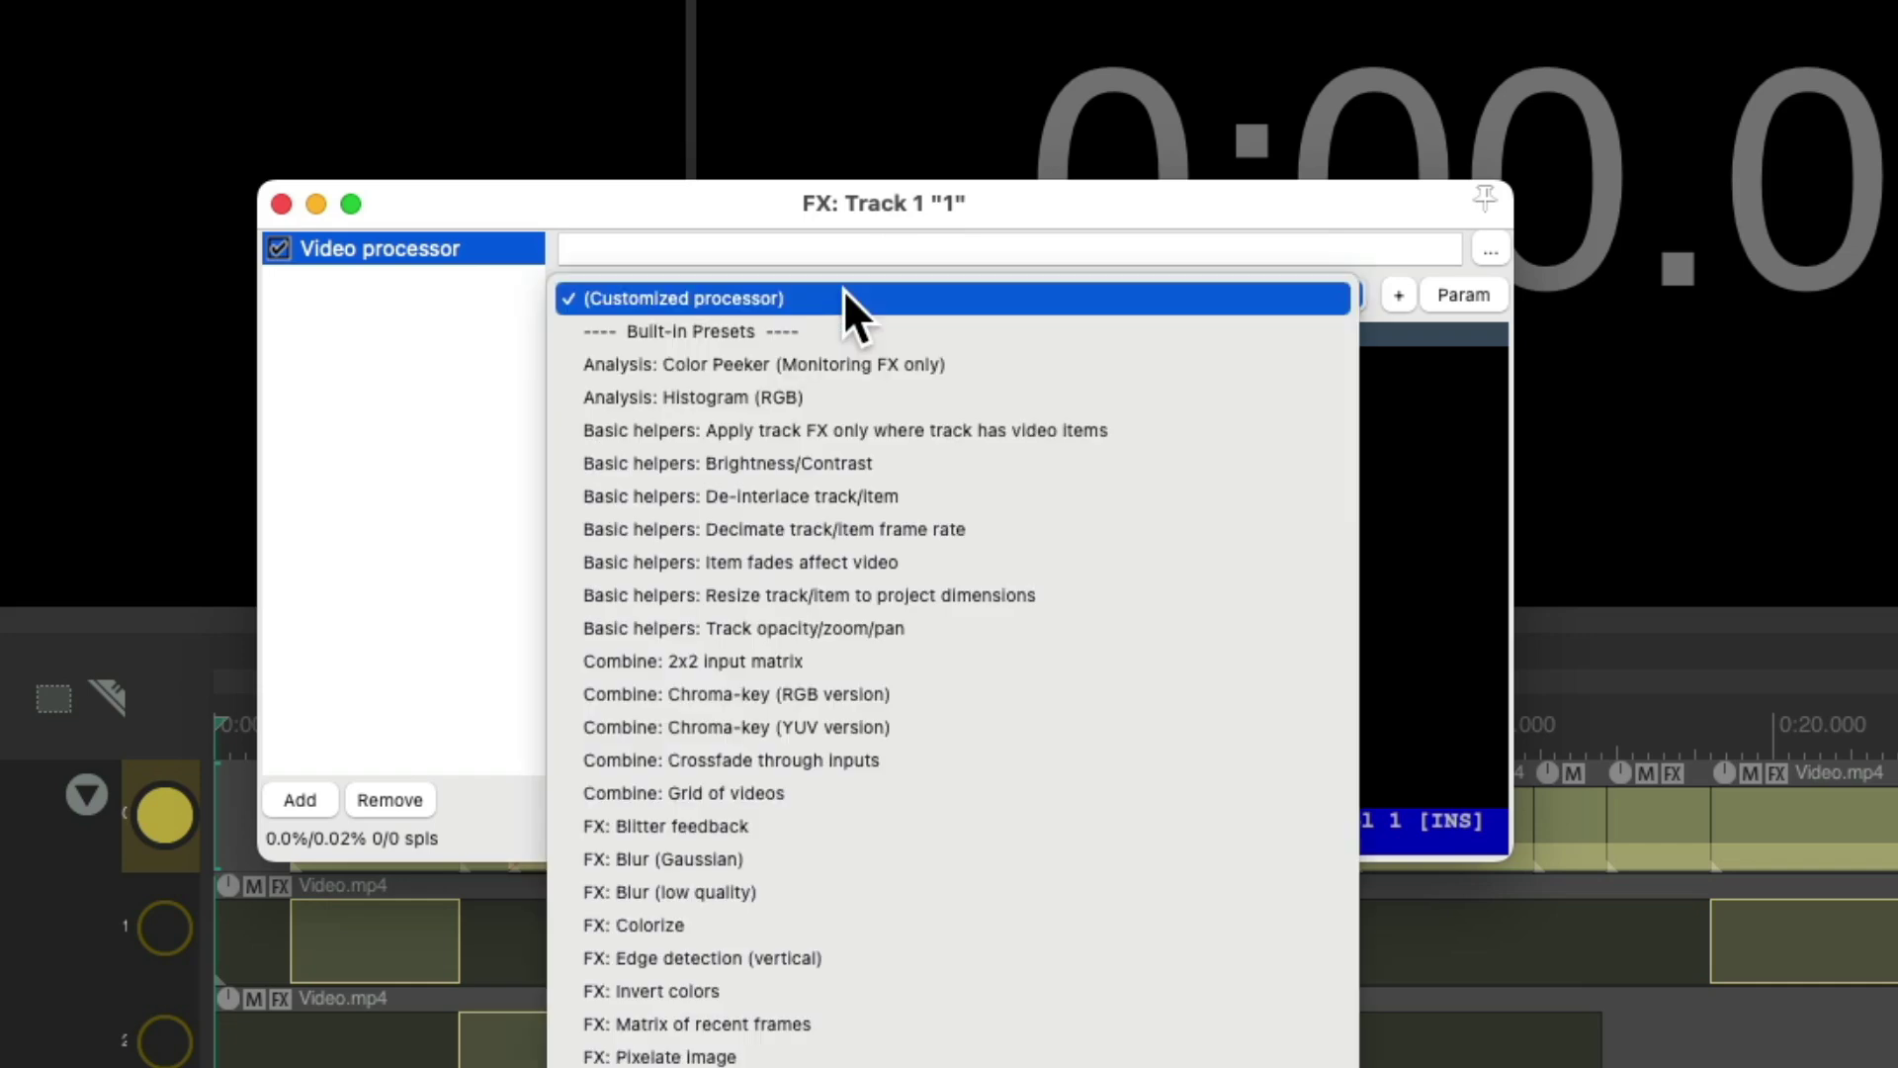
pyautogui.click(949, 561)
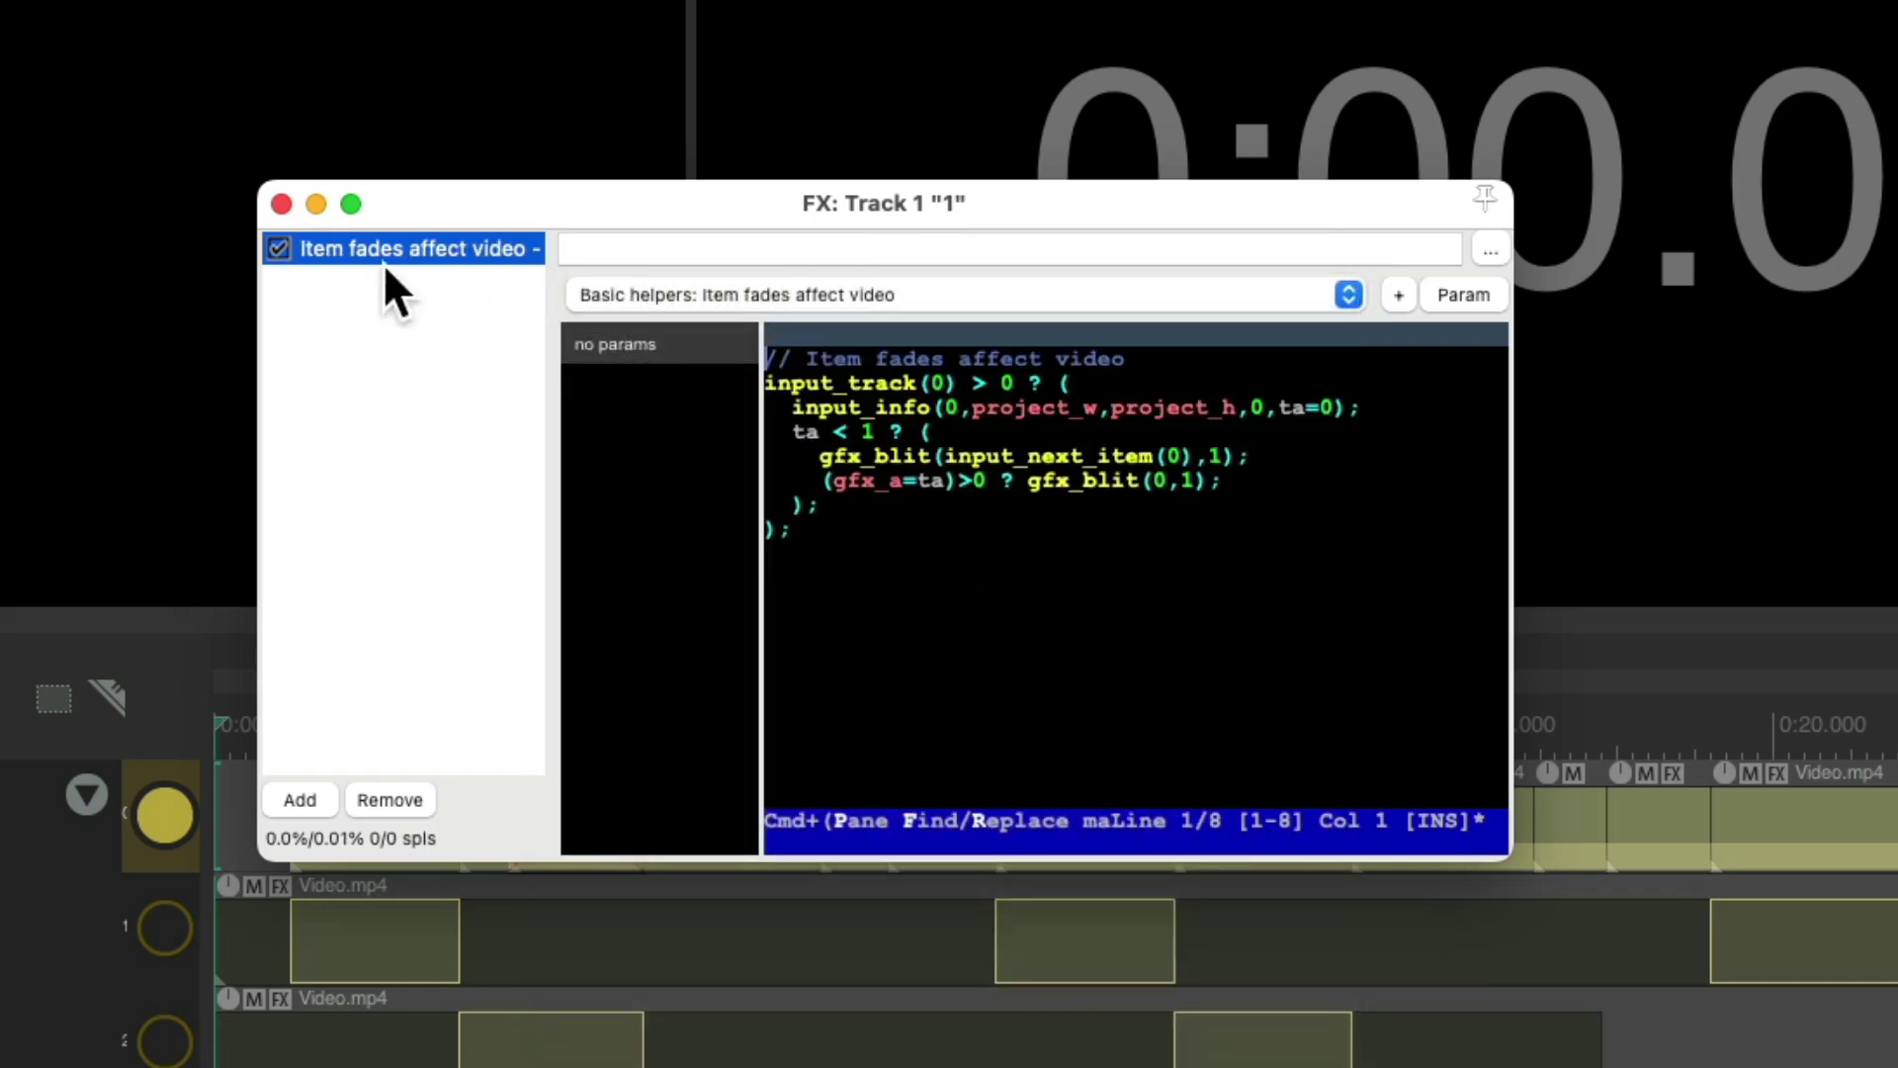
pyautogui.click(281, 204)
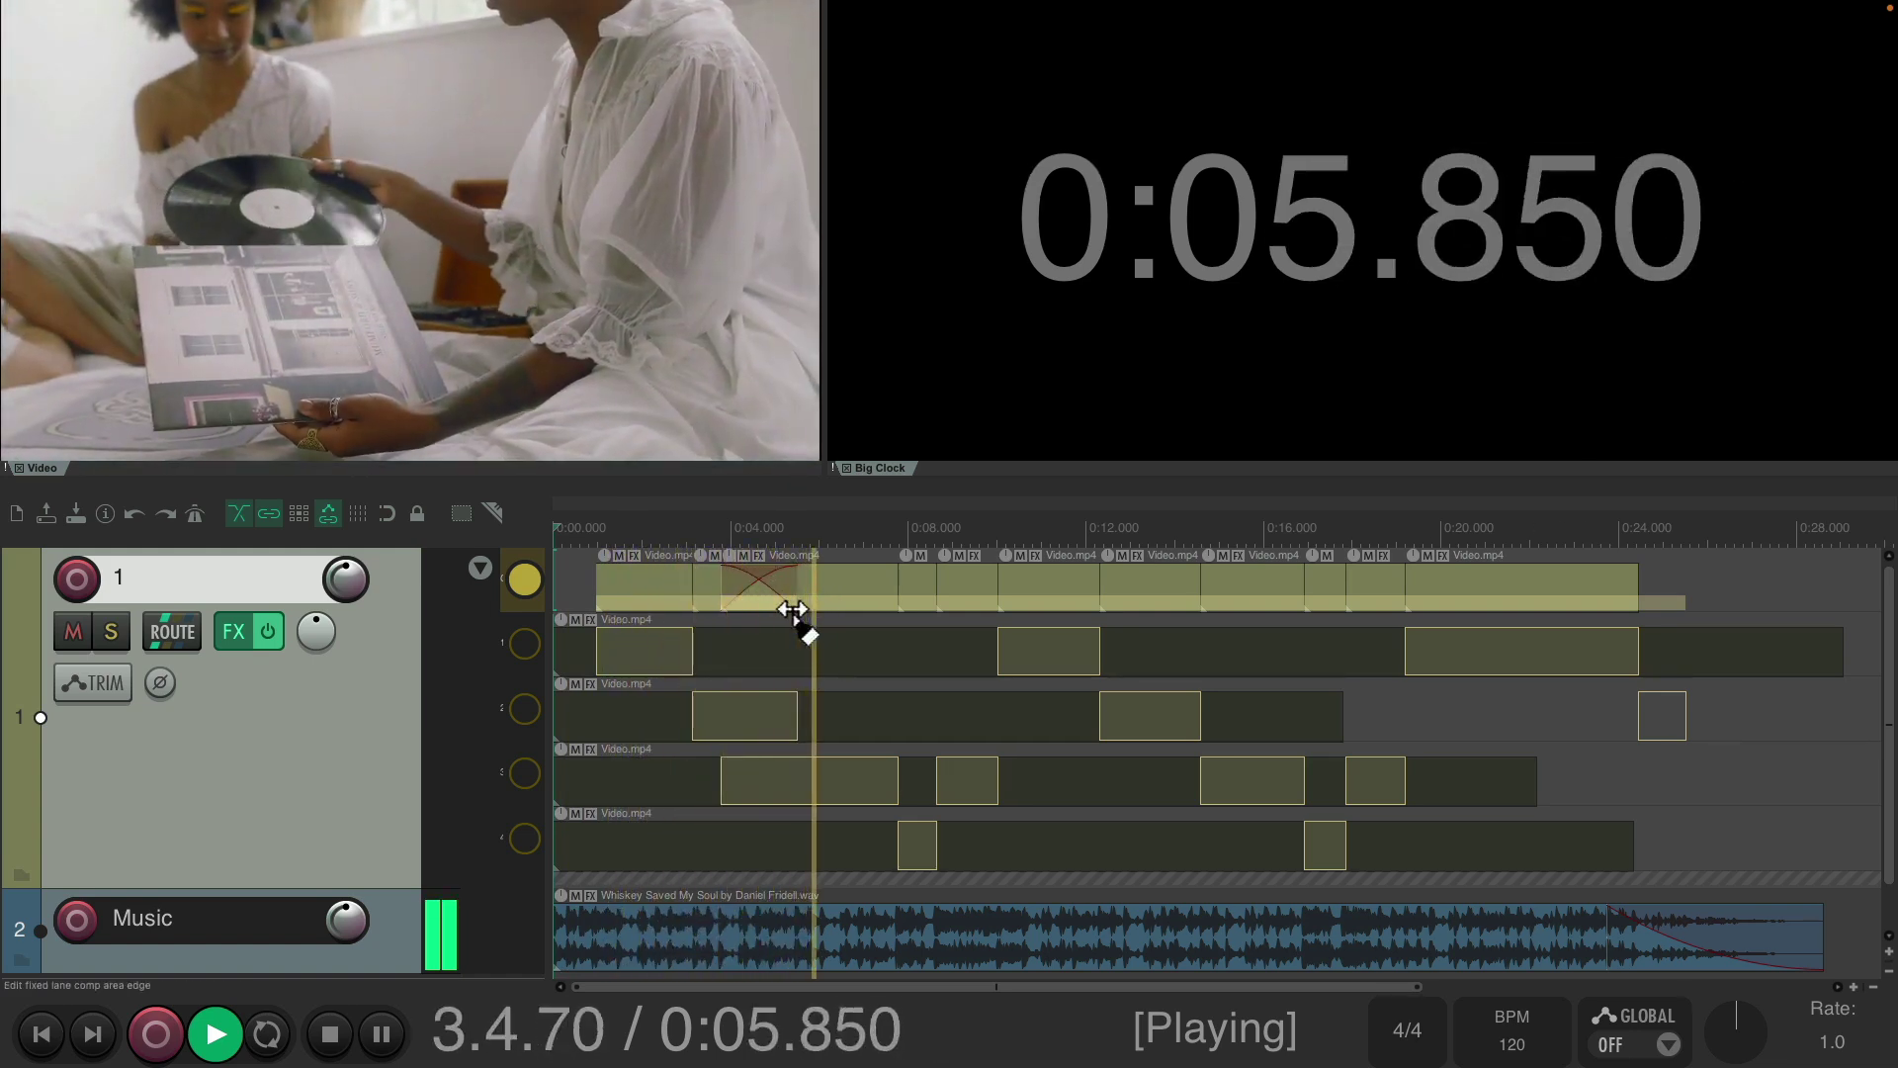
# Start the first crossfade slightly earlier and play the comp to preview it.
pyautogui.press('space')
pyautogui.moveTo(725, 593); pyautogui.dragTo(711, 600)
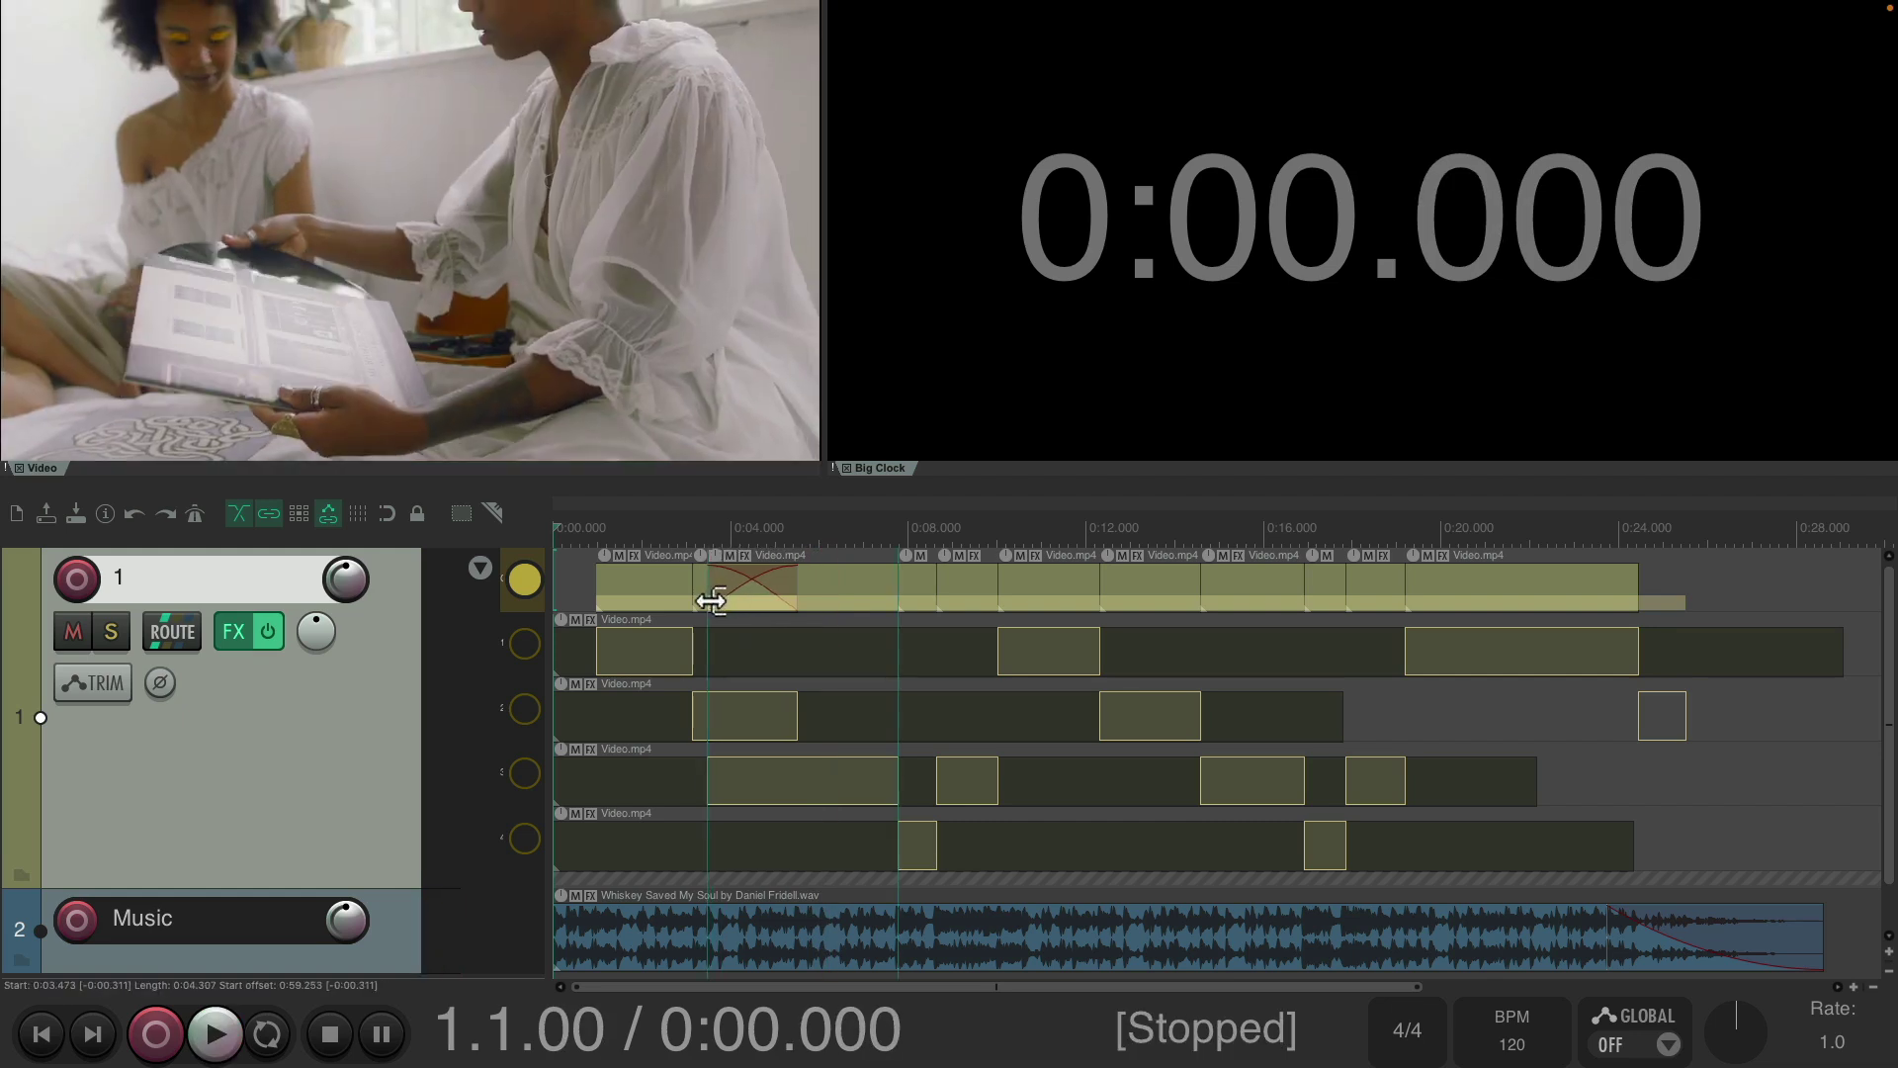
pyautogui.press('space')
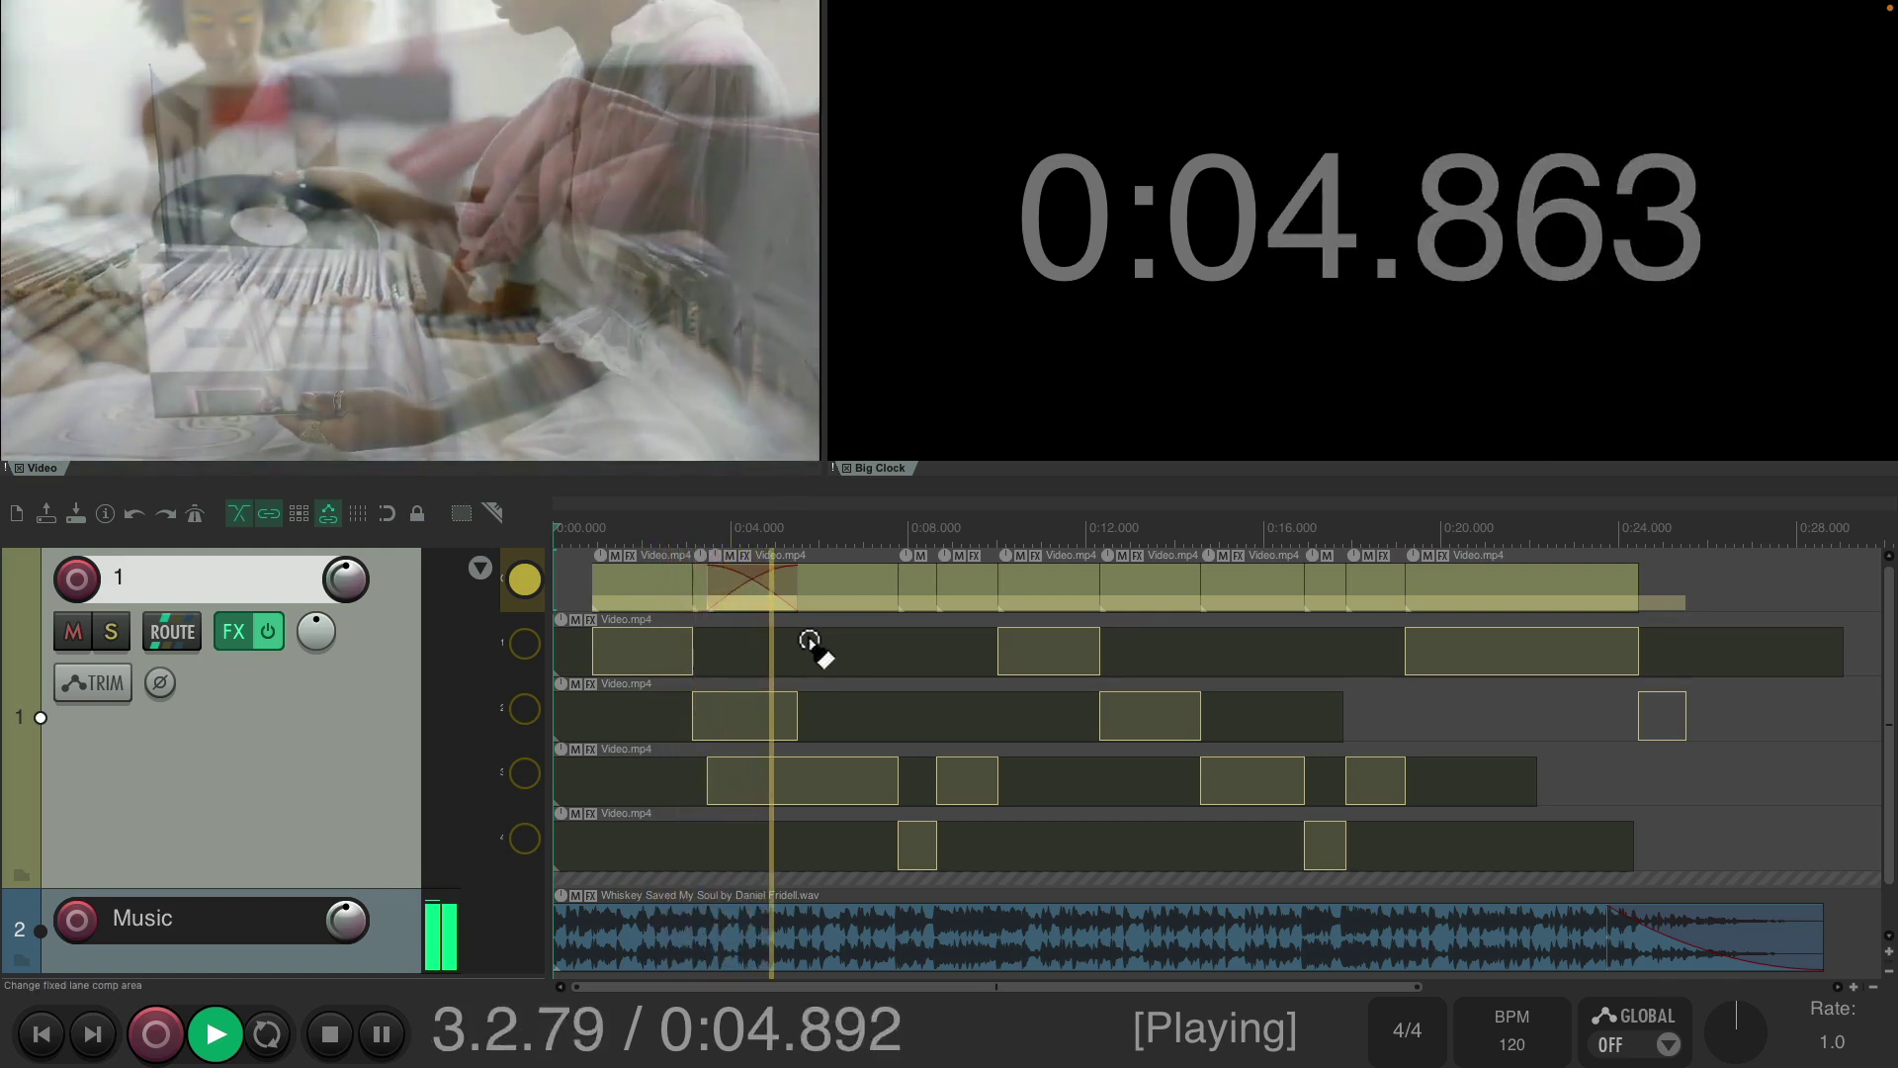
# Move lane 2's comp edge earlier to about 0:10.5, creating a second crossfade near 0:11.
pyautogui.press('space')
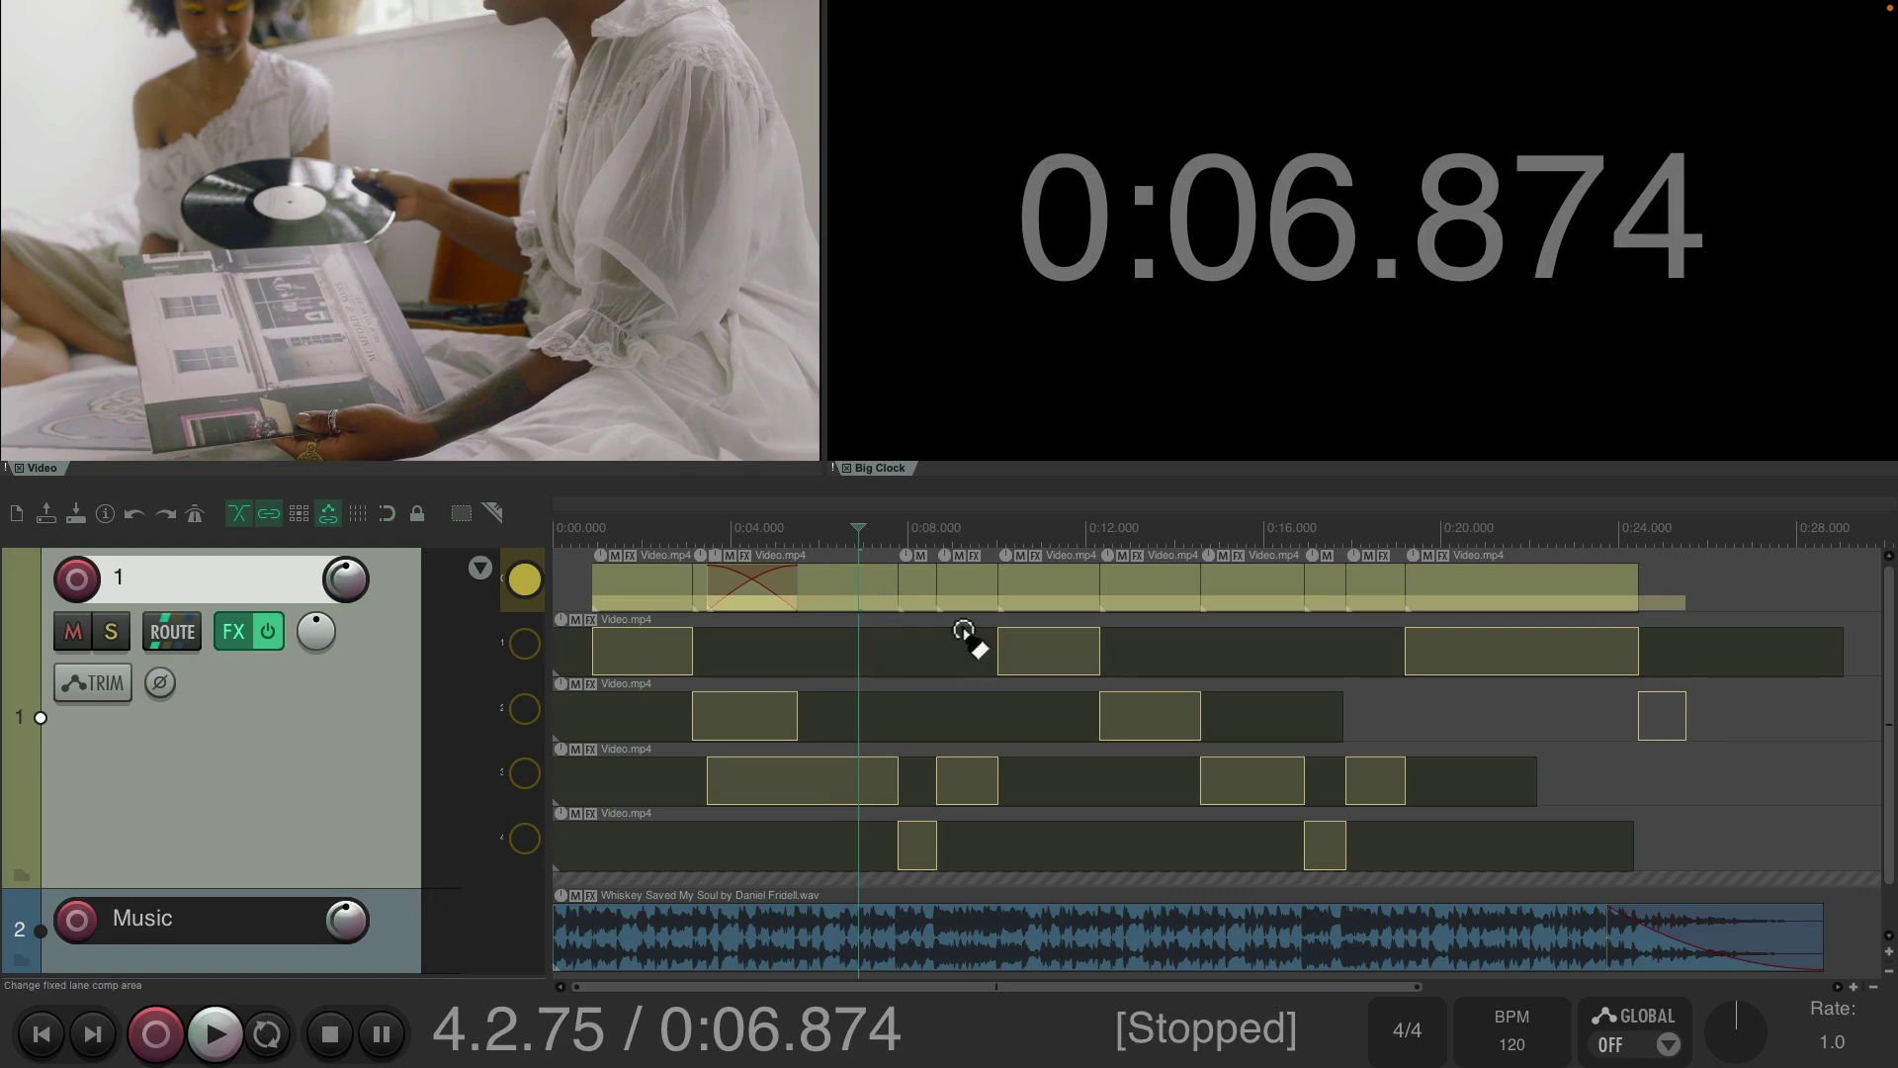
pyautogui.moveTo(1104, 593); pyautogui.dragTo(1019, 595)
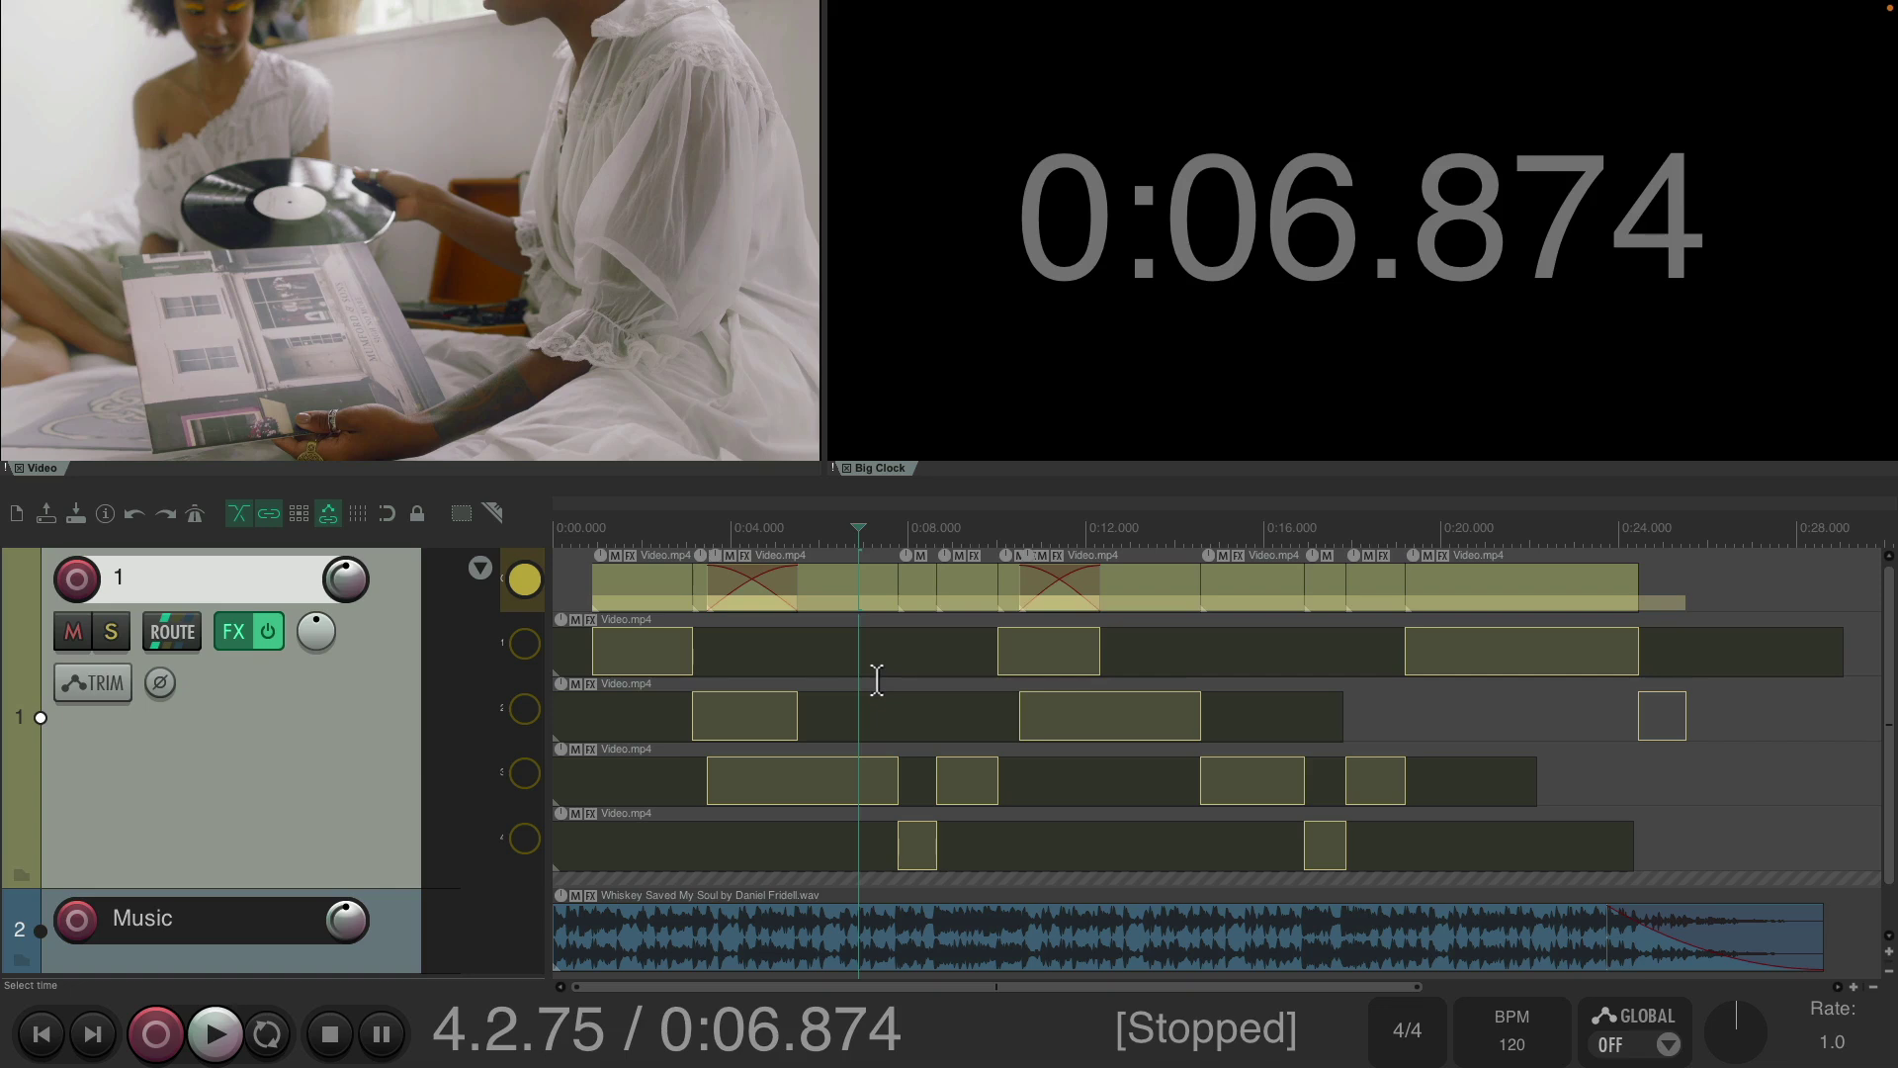
pyautogui.press('Home')
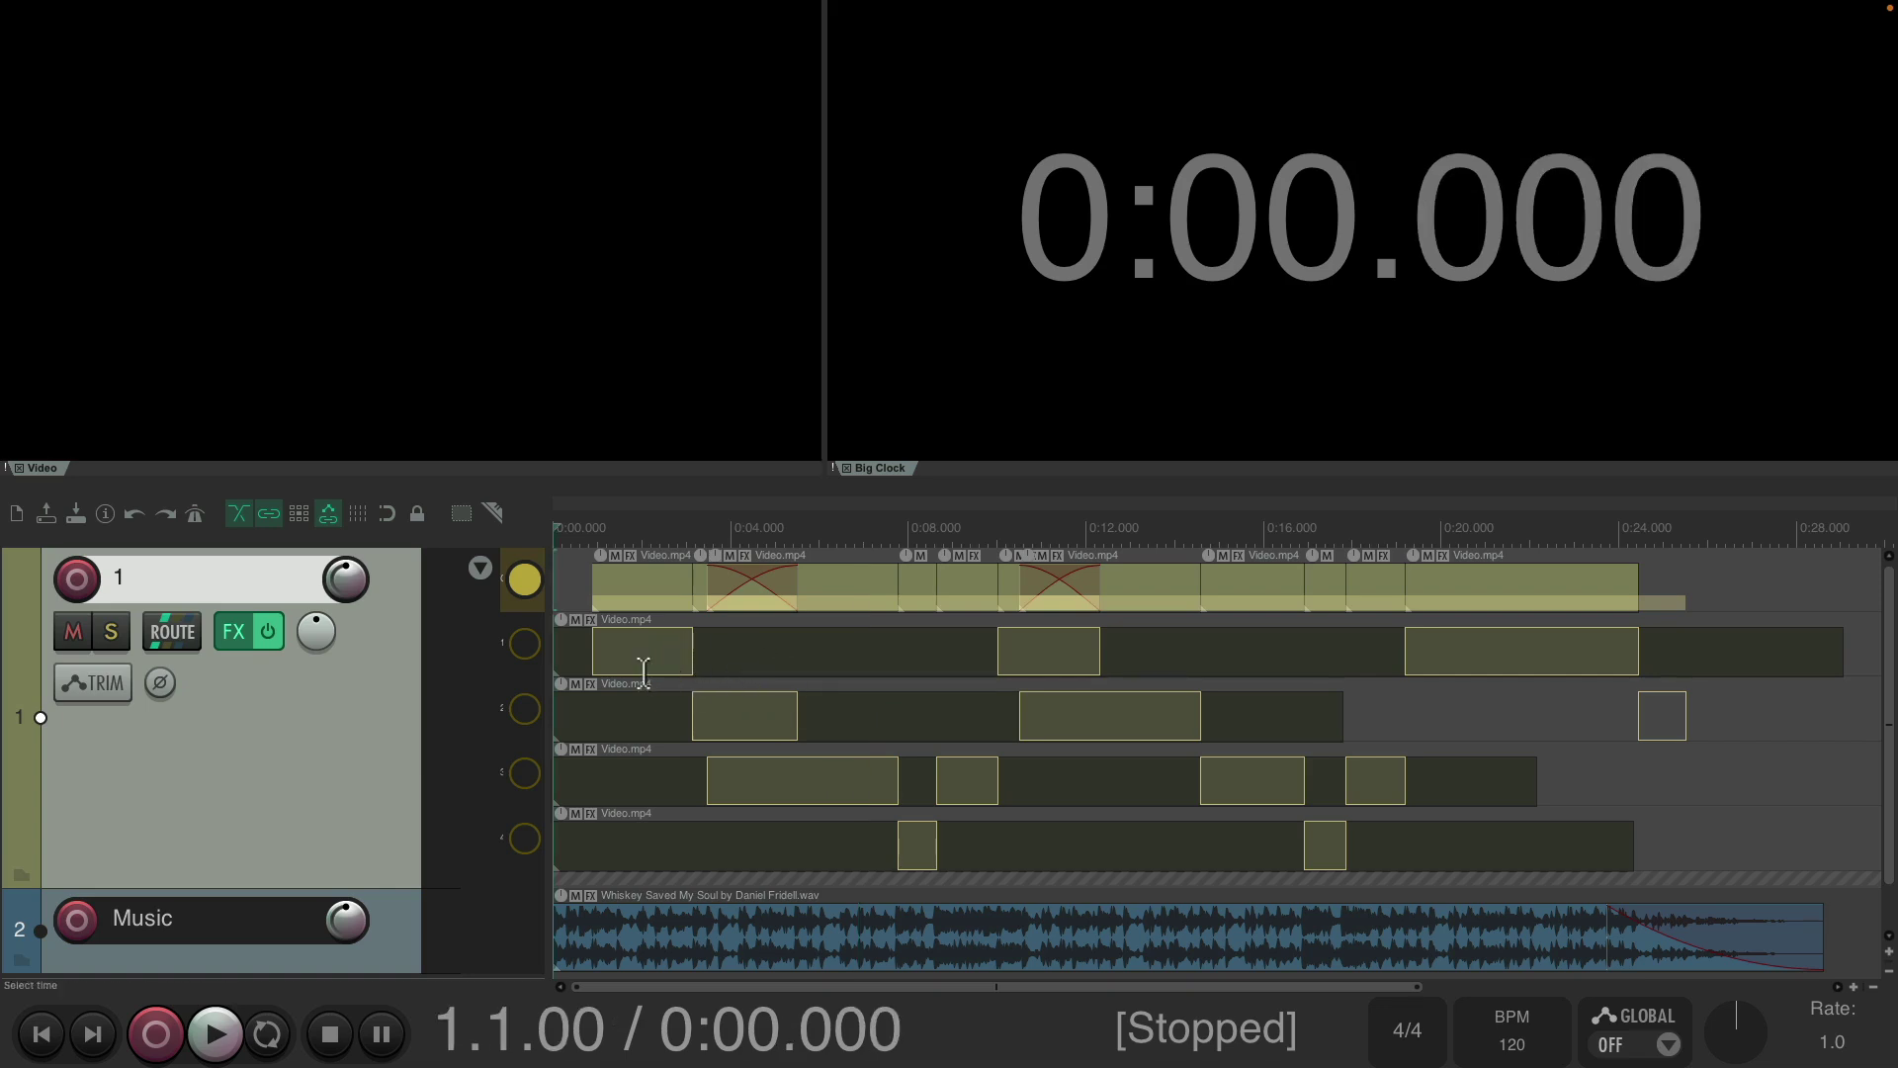
pyautogui.moveTo(644, 673); pyautogui.dragTo(646, 710)
pyautogui.press('t')
pyautogui.press('t')
pyautogui.press('t')
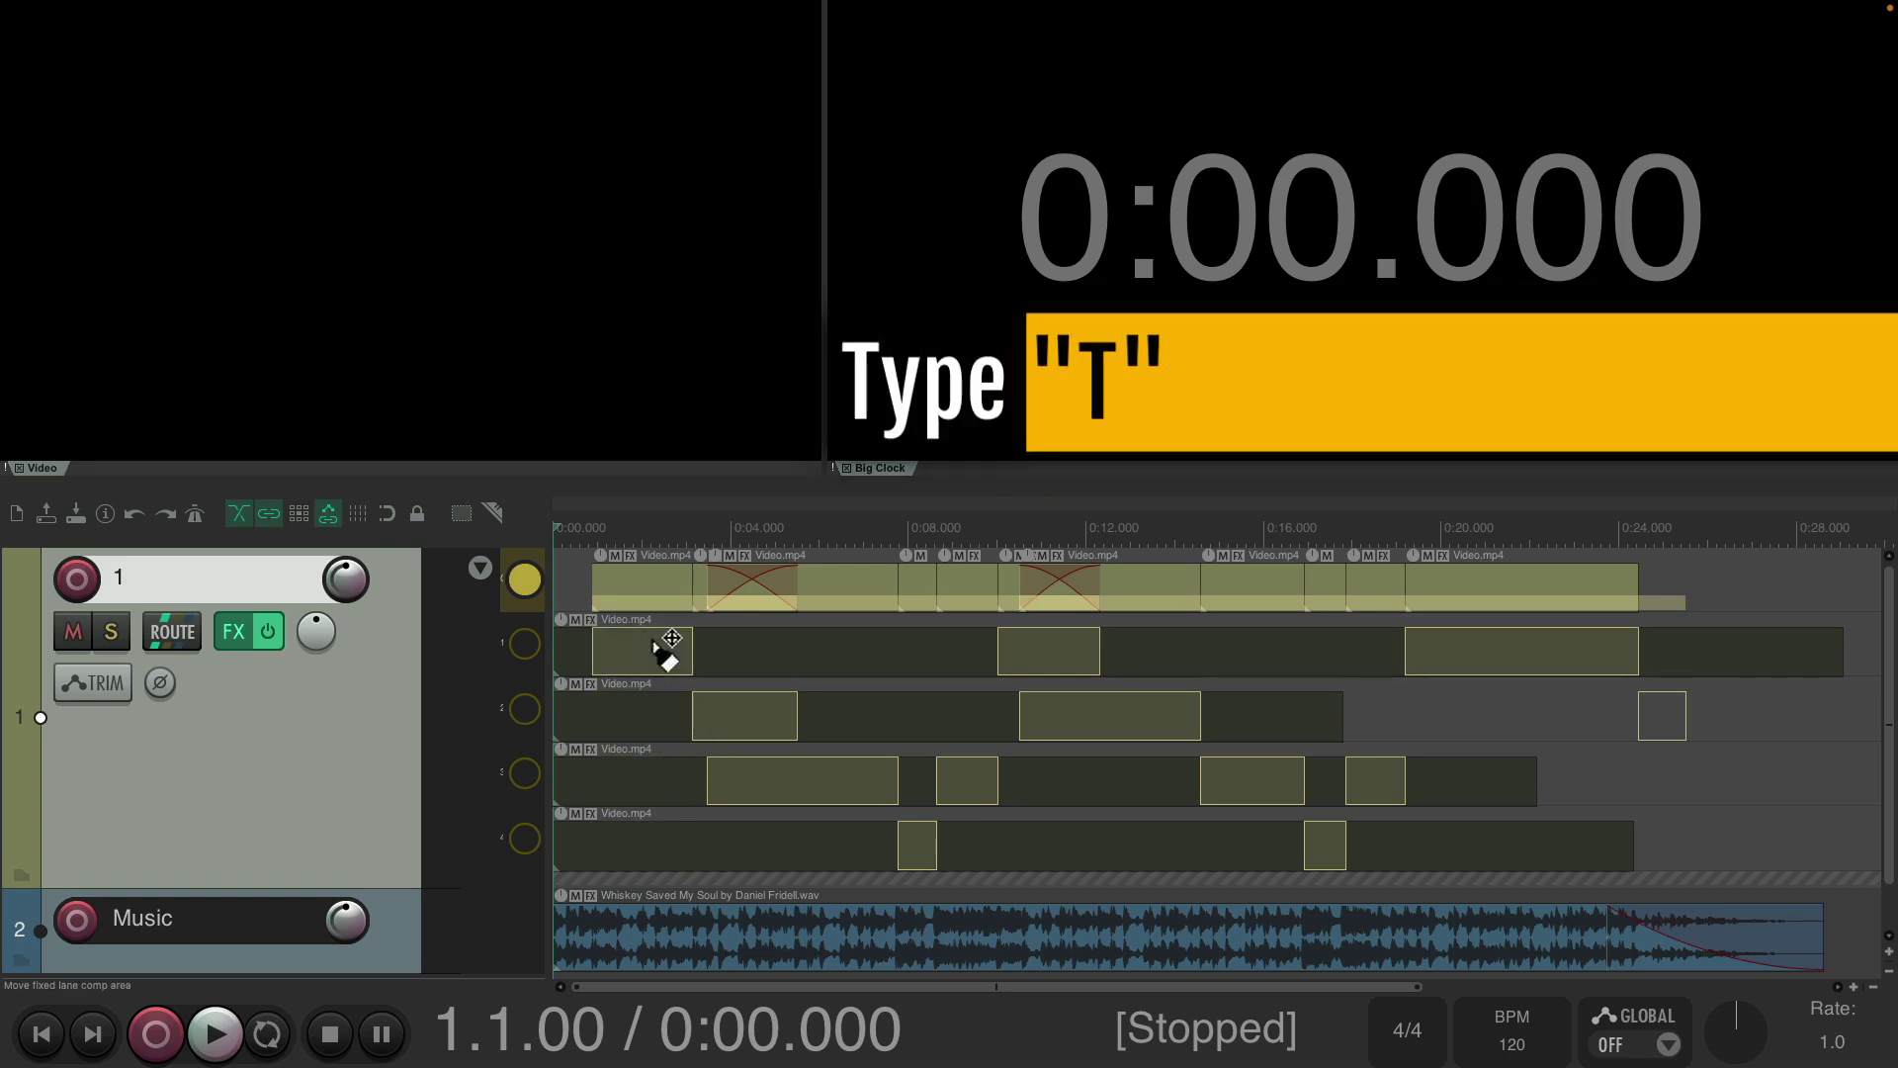
pyautogui.press('space')
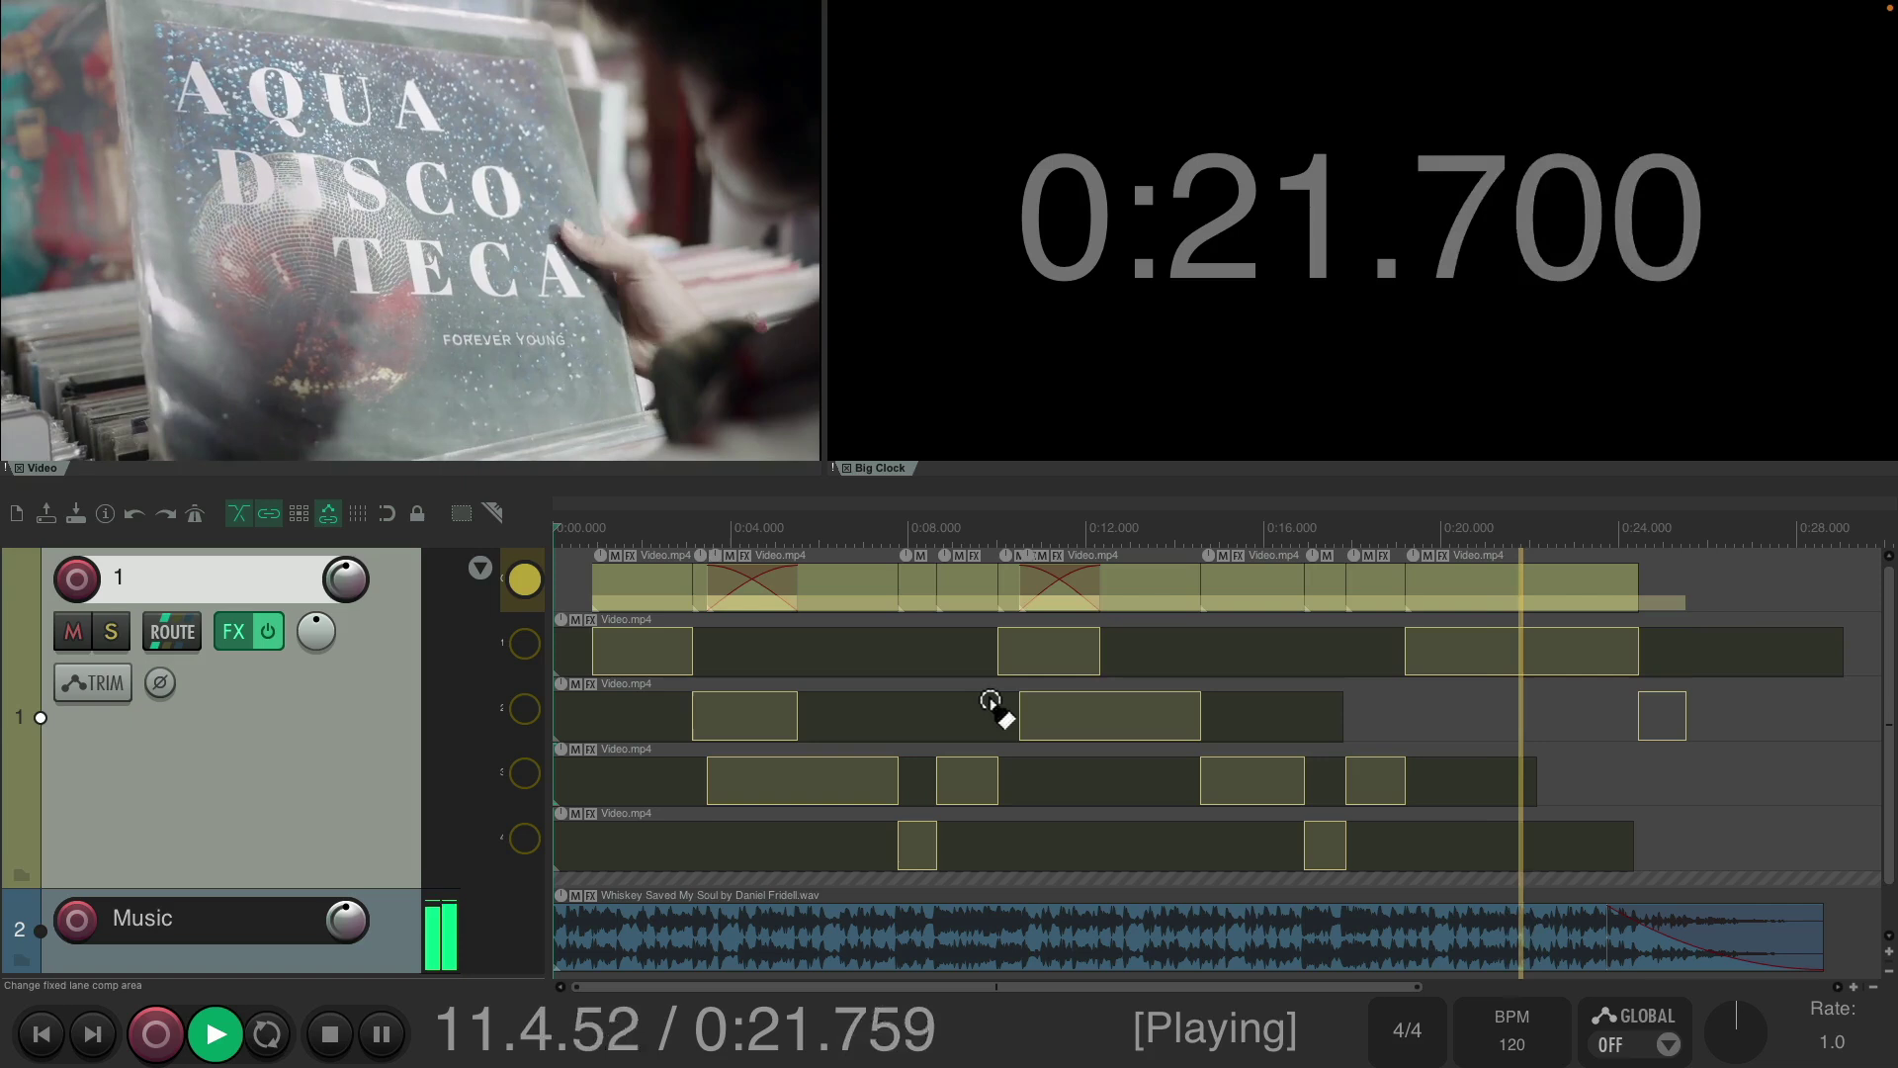
pyautogui.press('space')
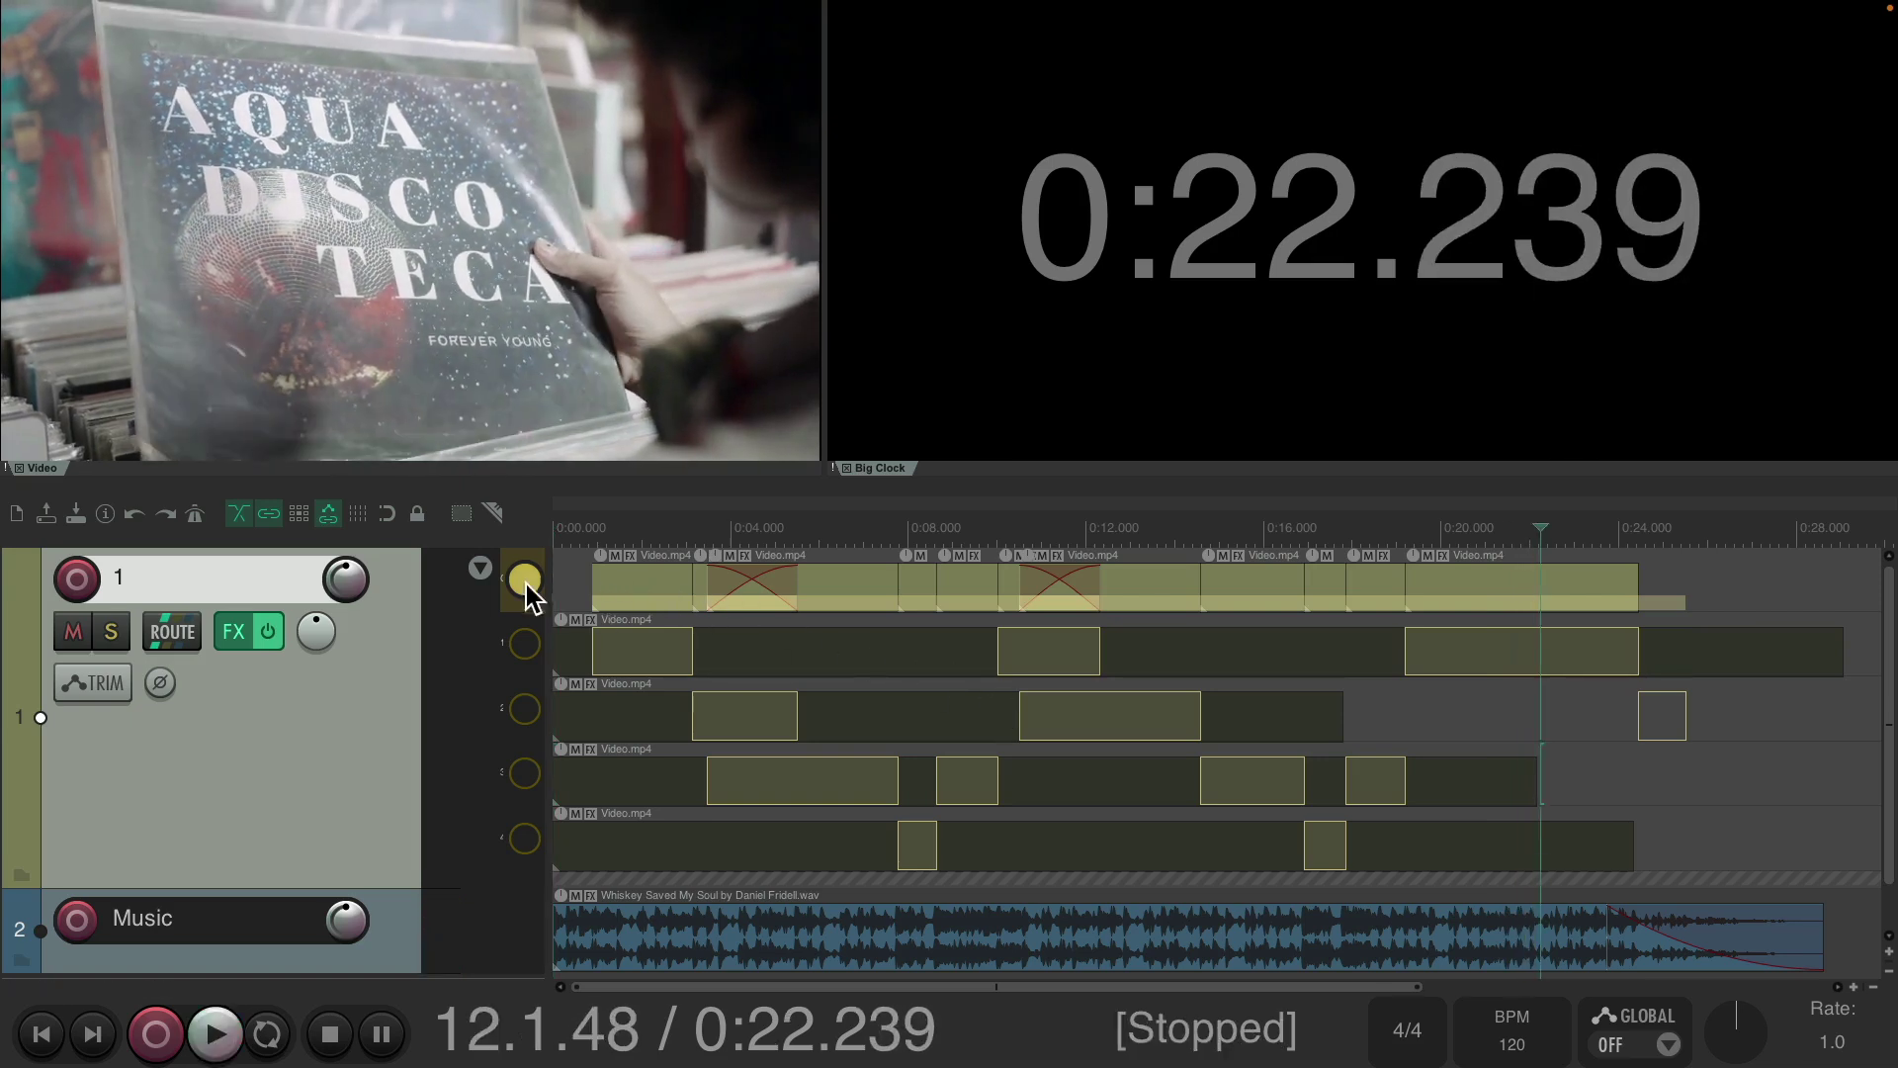
# Choose 'Disable lanes (hide non-playing lanes)' and play the collapsed comp from 0:00.
pyautogui.click(481, 569)
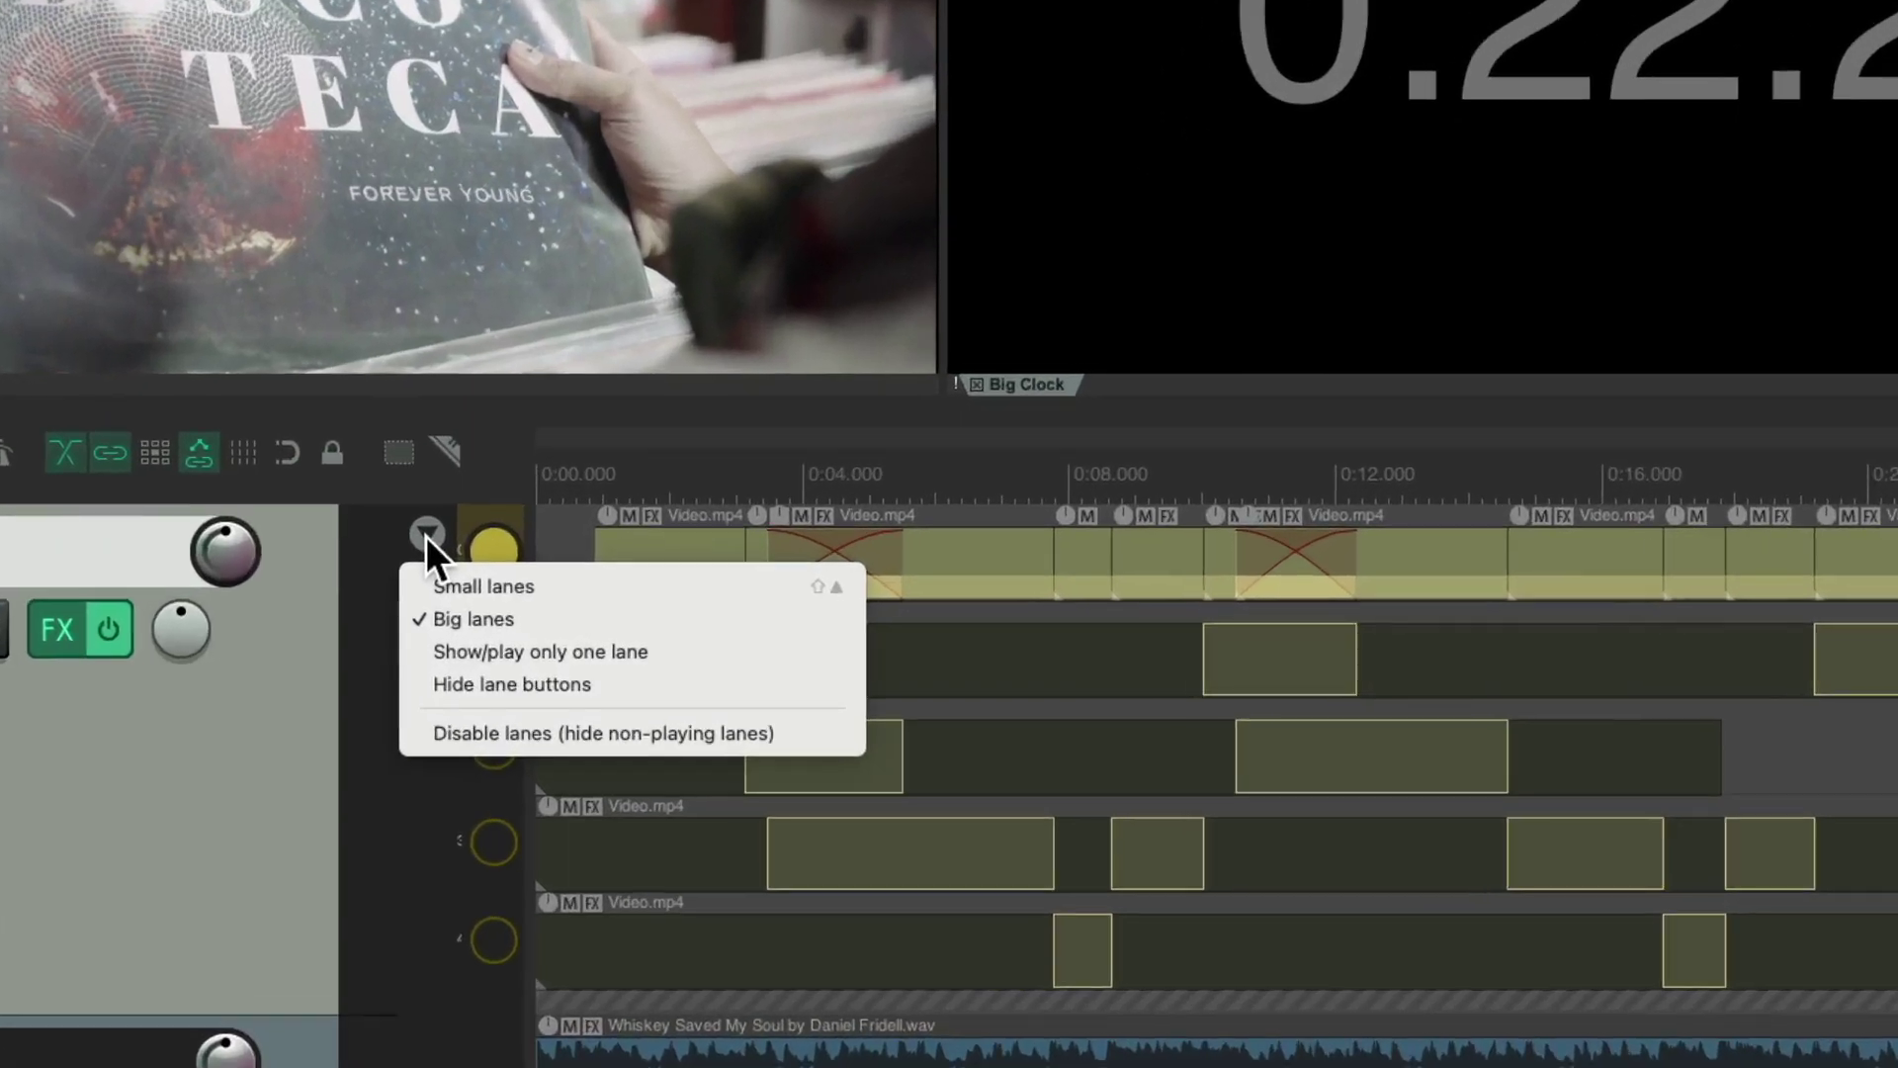
pyautogui.click(579, 735)
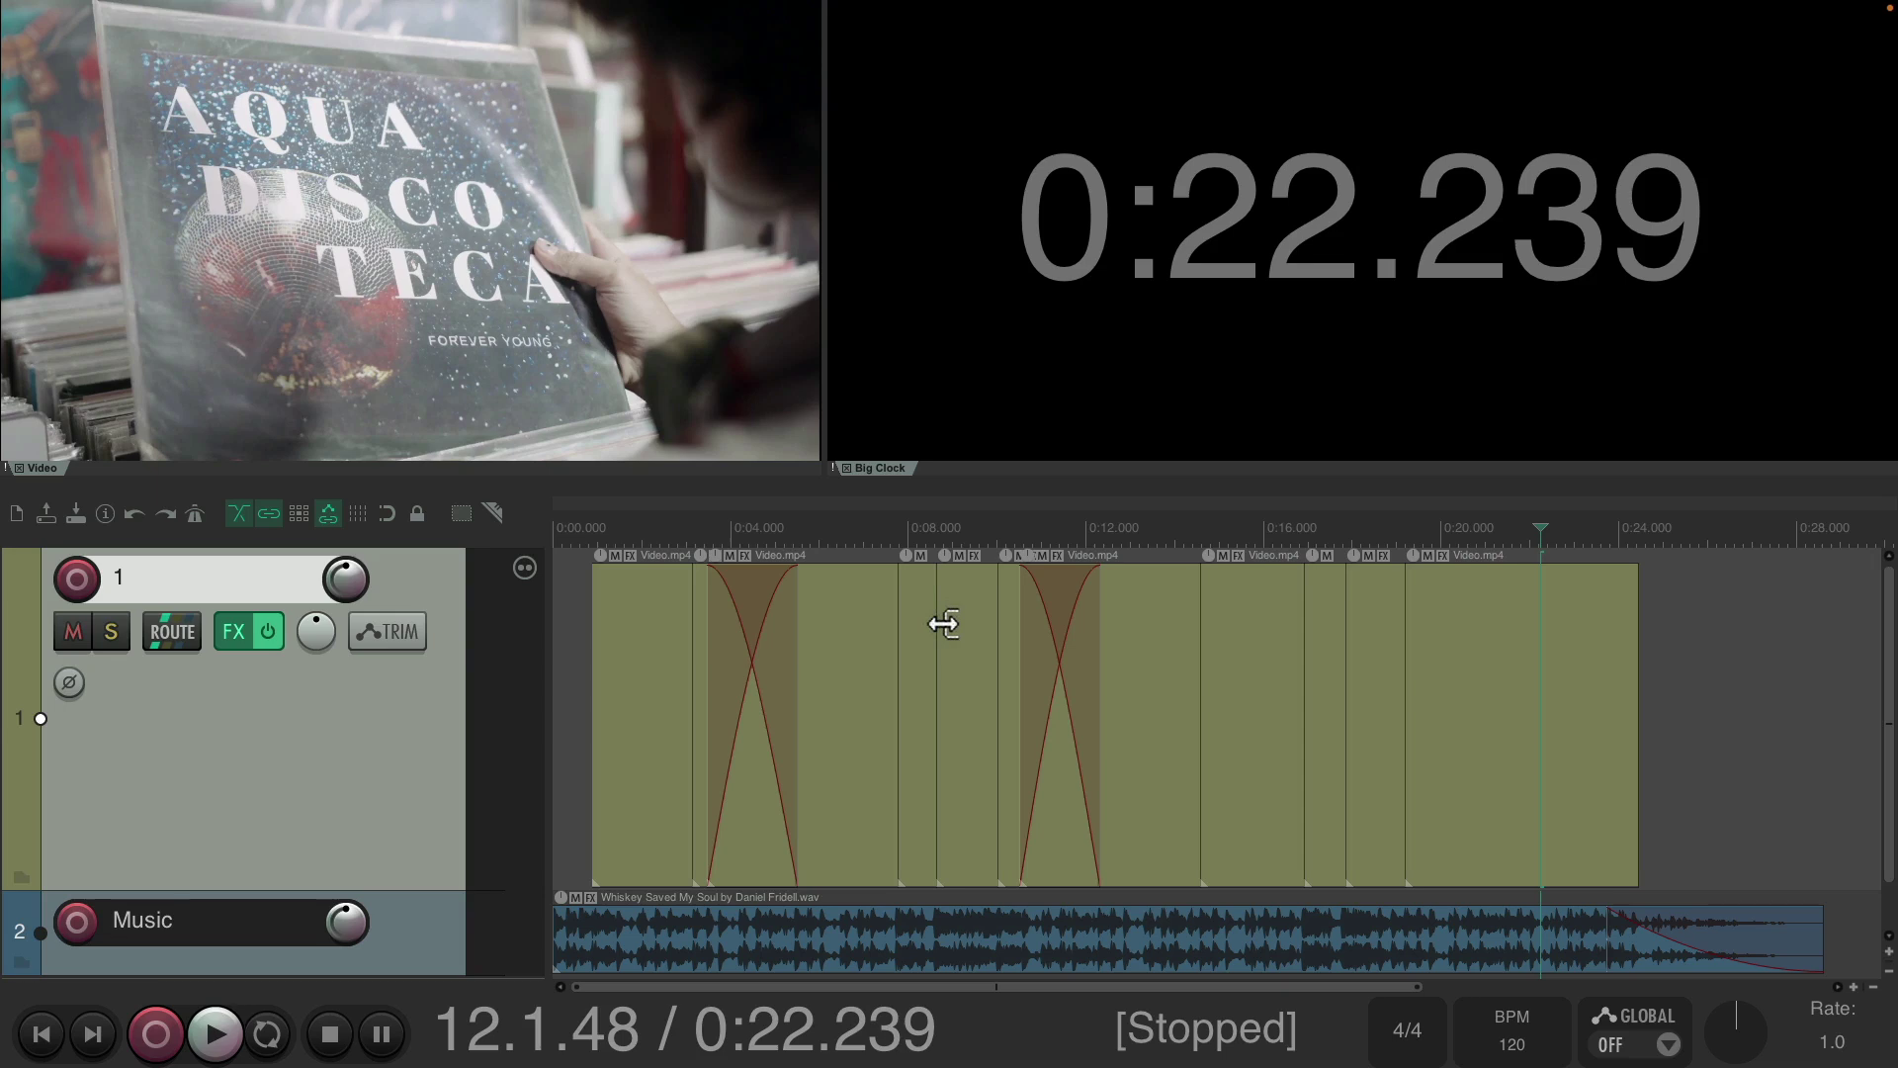
pyautogui.press('Home')
pyautogui.press('space')
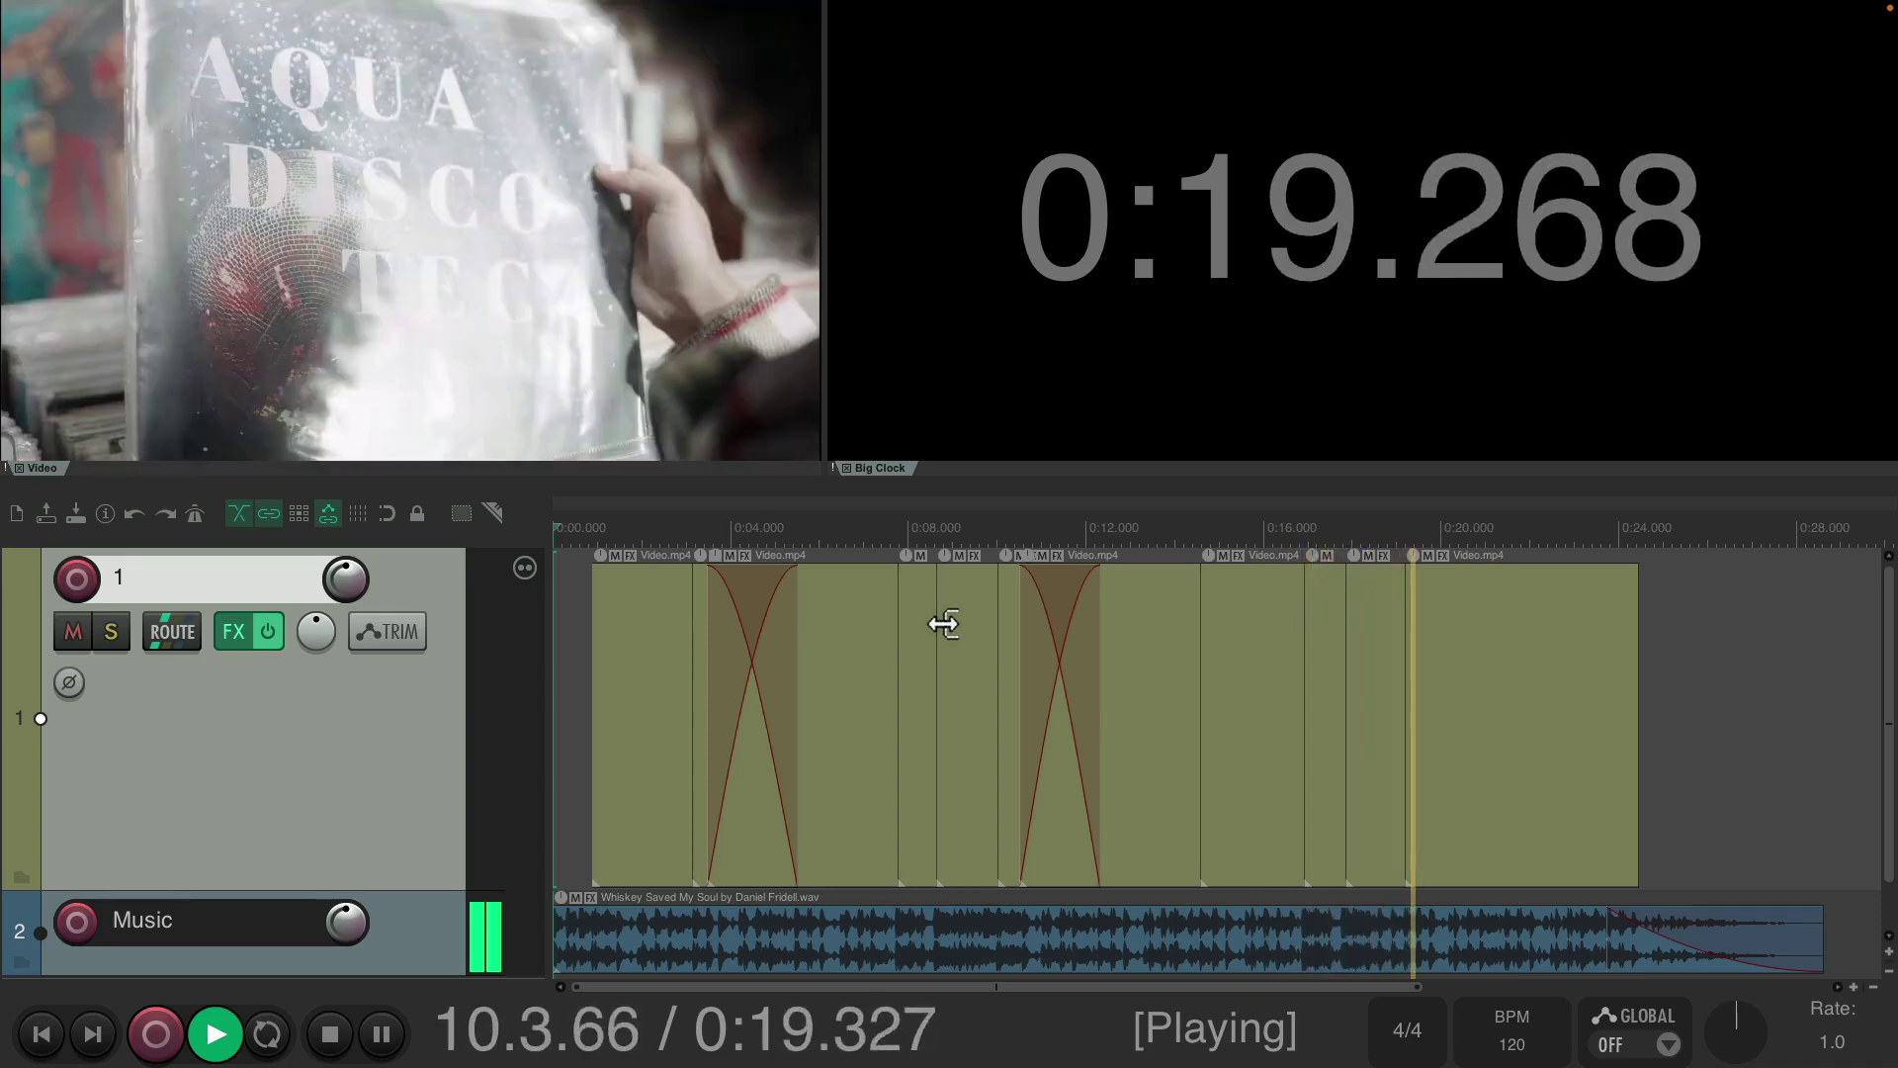
pyautogui.press('space')
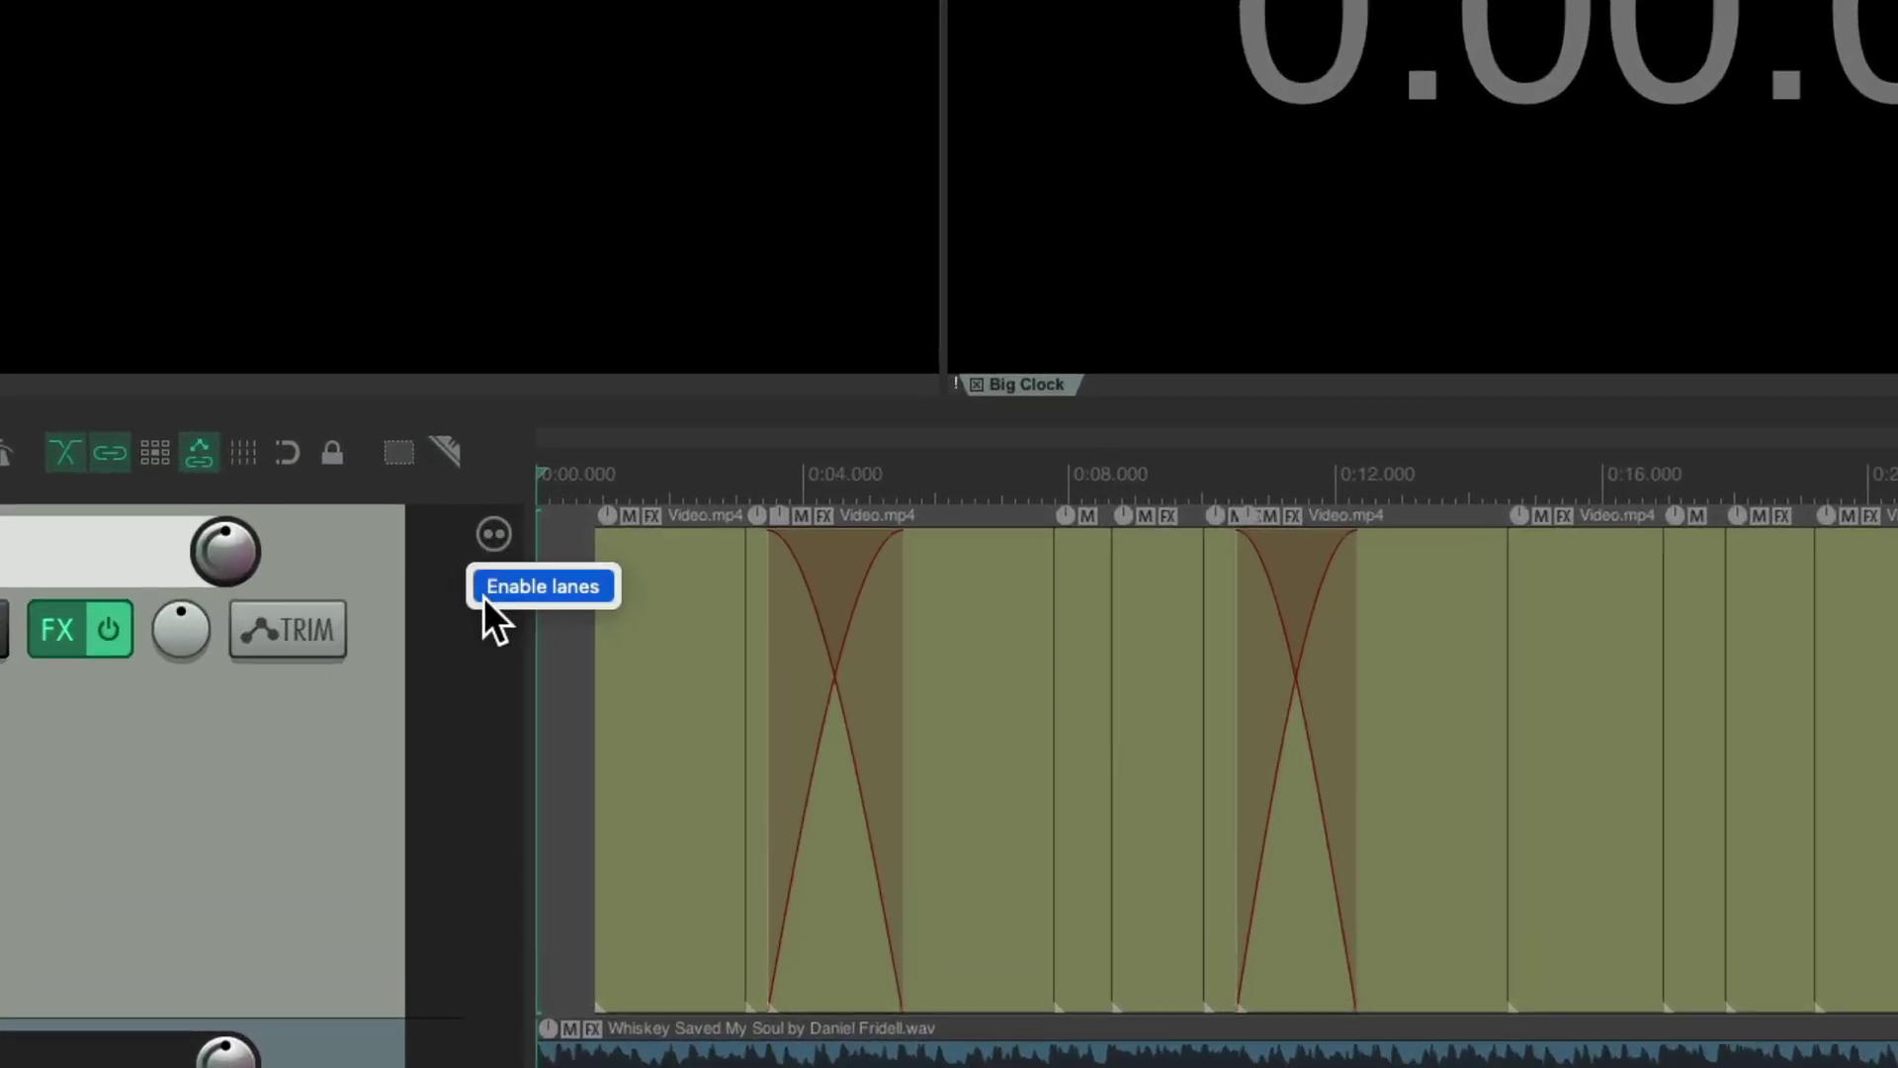
# Re-enable lanes so the comp lane shows above the four Video.mp4 source lanes.
pyautogui.click(484, 593)
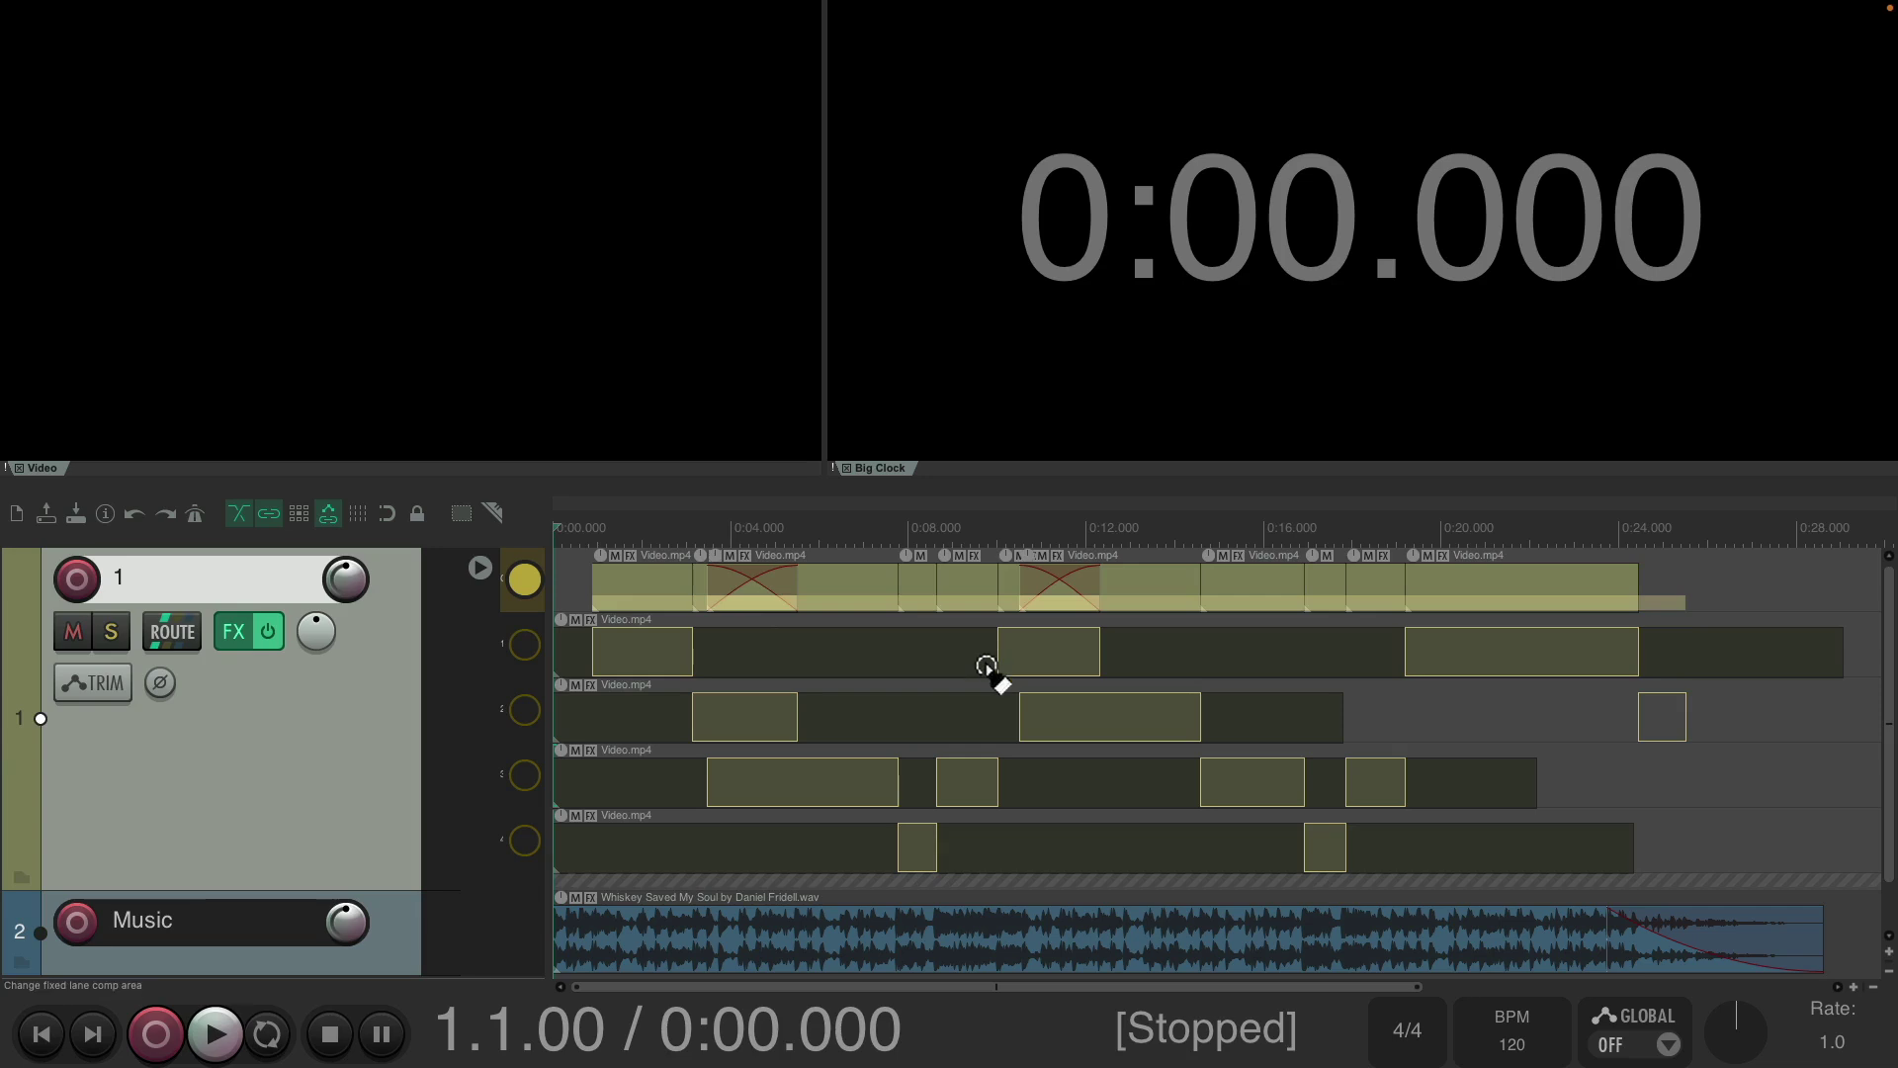